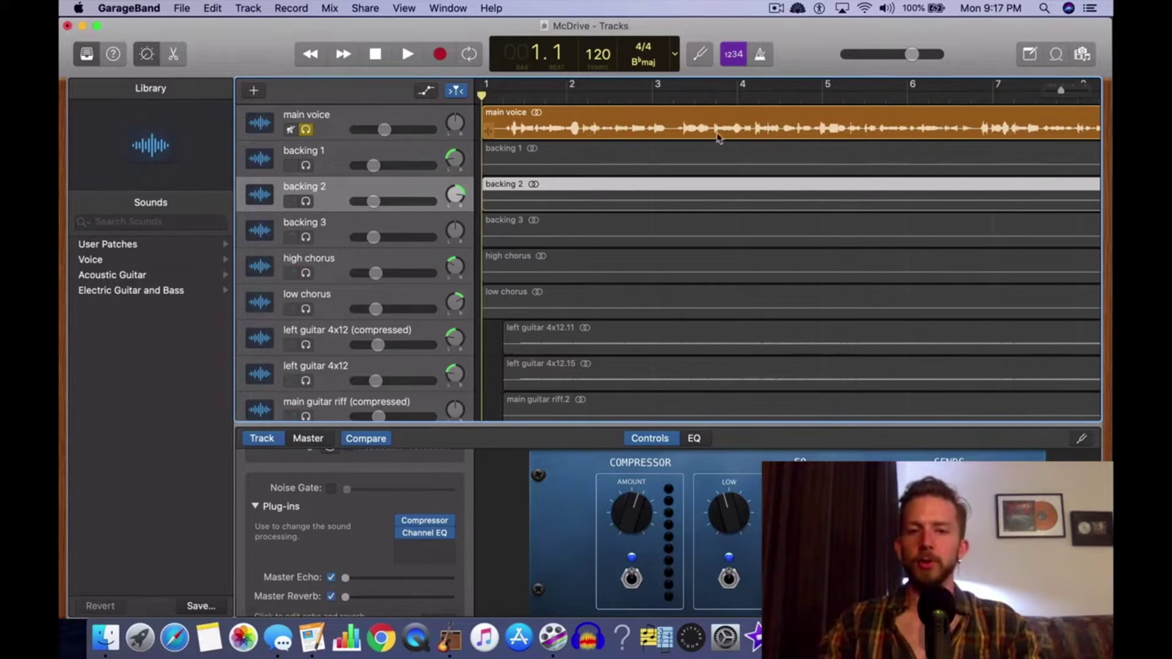
# Select the main voice track so its plug-in chain appears in Smart Controls
pyautogui.click(324, 122)
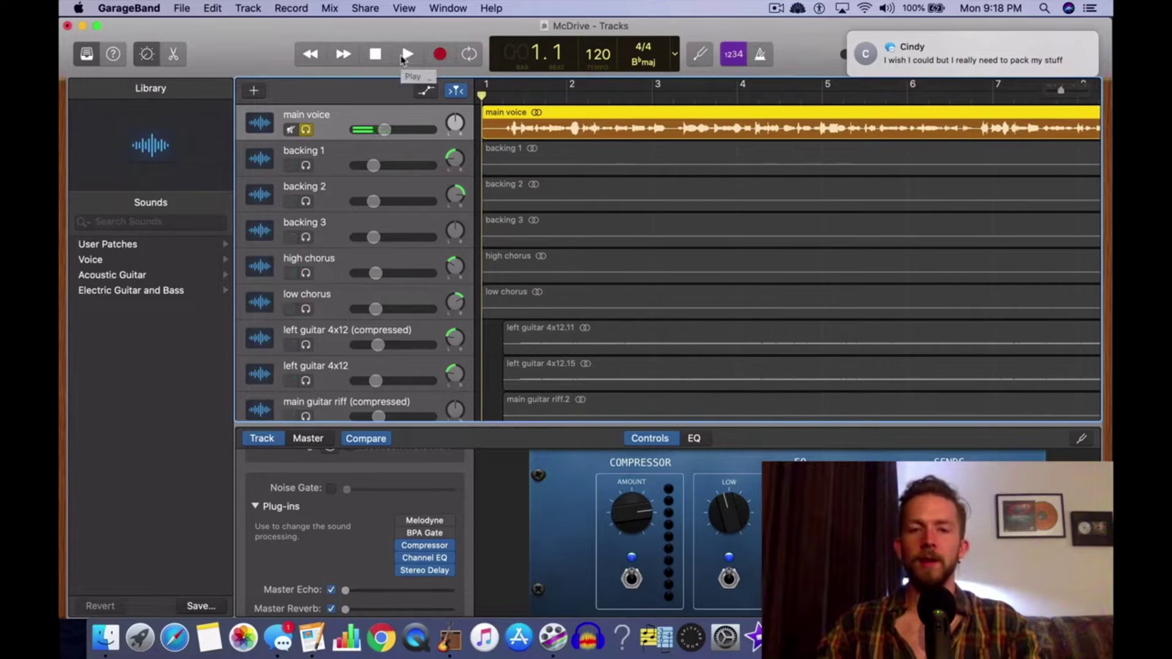
# Dismiss the message notification and play the song from the start to hear the soloed main voice
pyautogui.click(1065, 43)
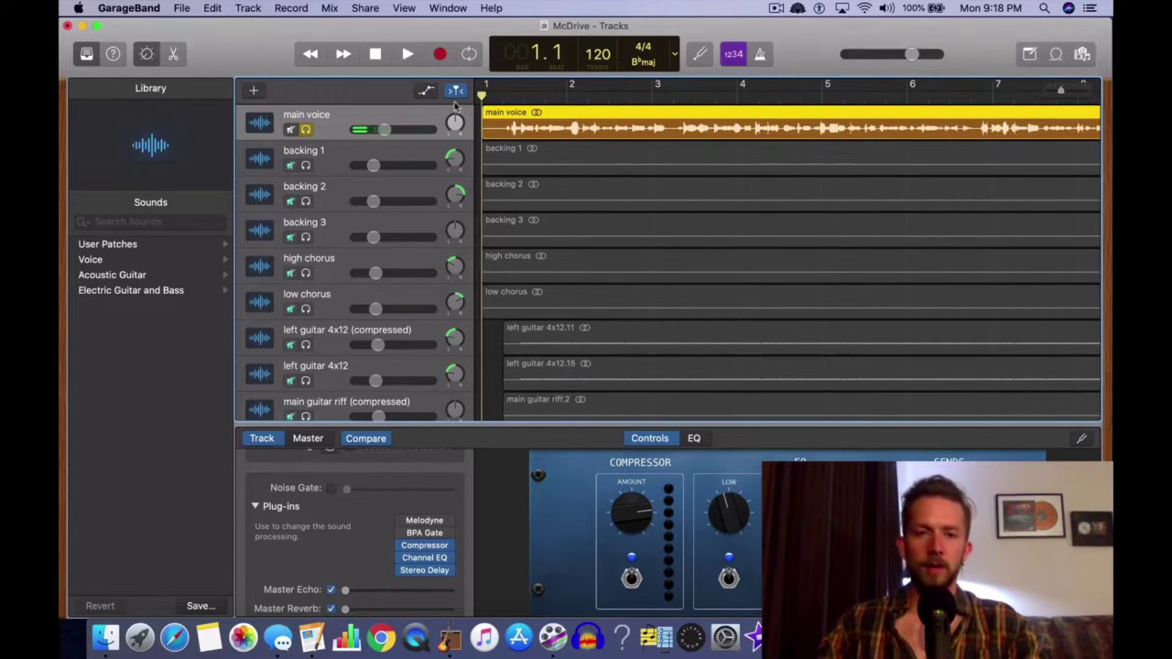
pyautogui.click(404, 54)
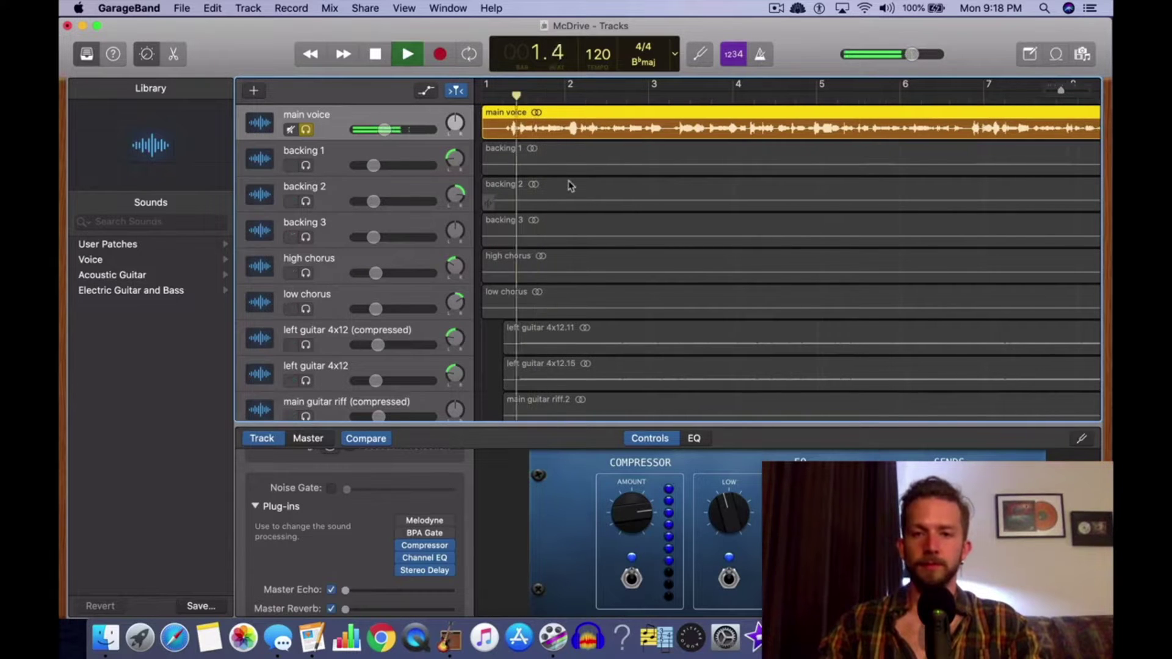
pyautogui.scroll(-5, 570, 183)
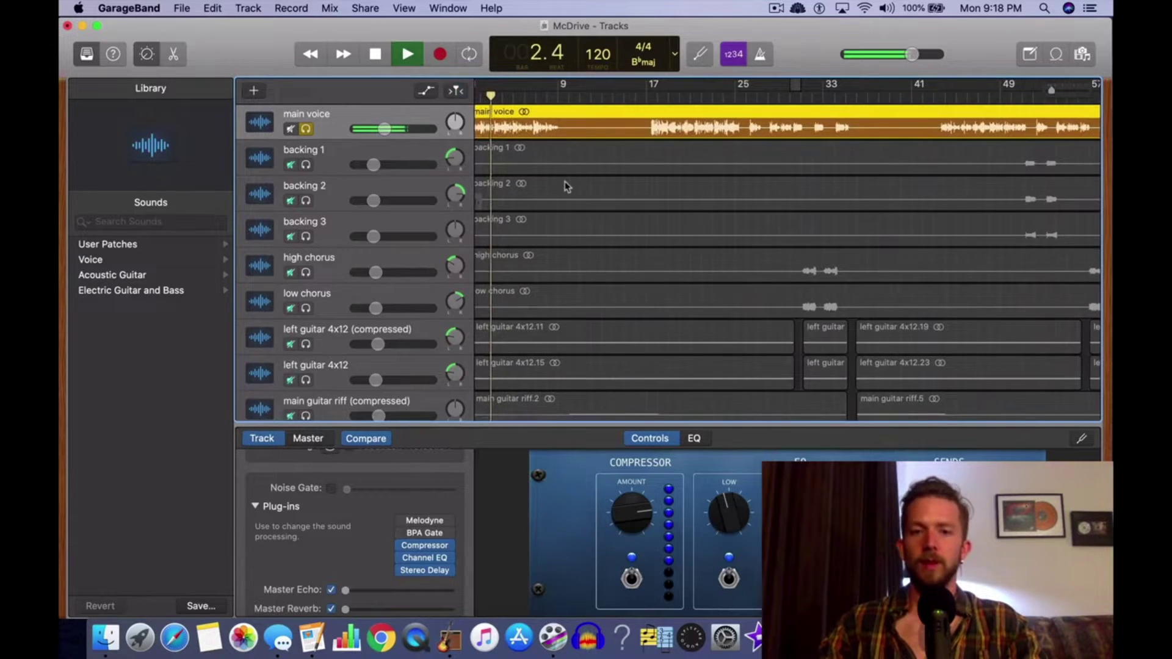
pyautogui.scroll(4, 599, 160)
pyautogui.scroll(1, 599, 160)
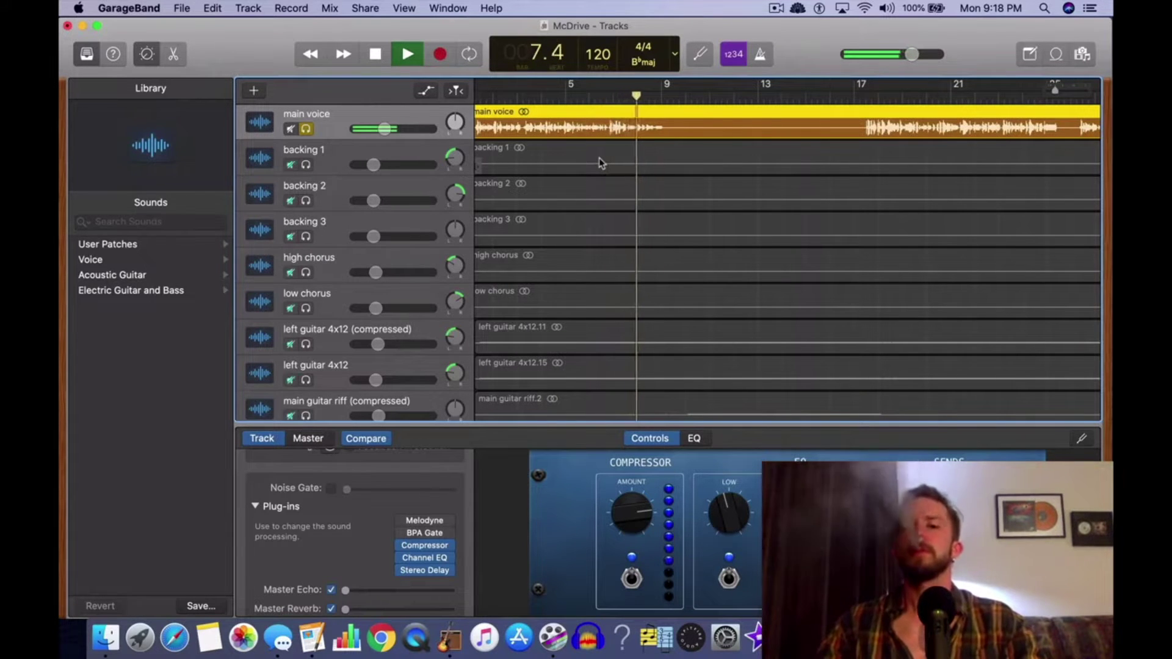
# Stop playback, zoom in around bar 7 and play from 6.4, just before the breath
pyautogui.press('super+Right')
pyautogui.press('super+Right')
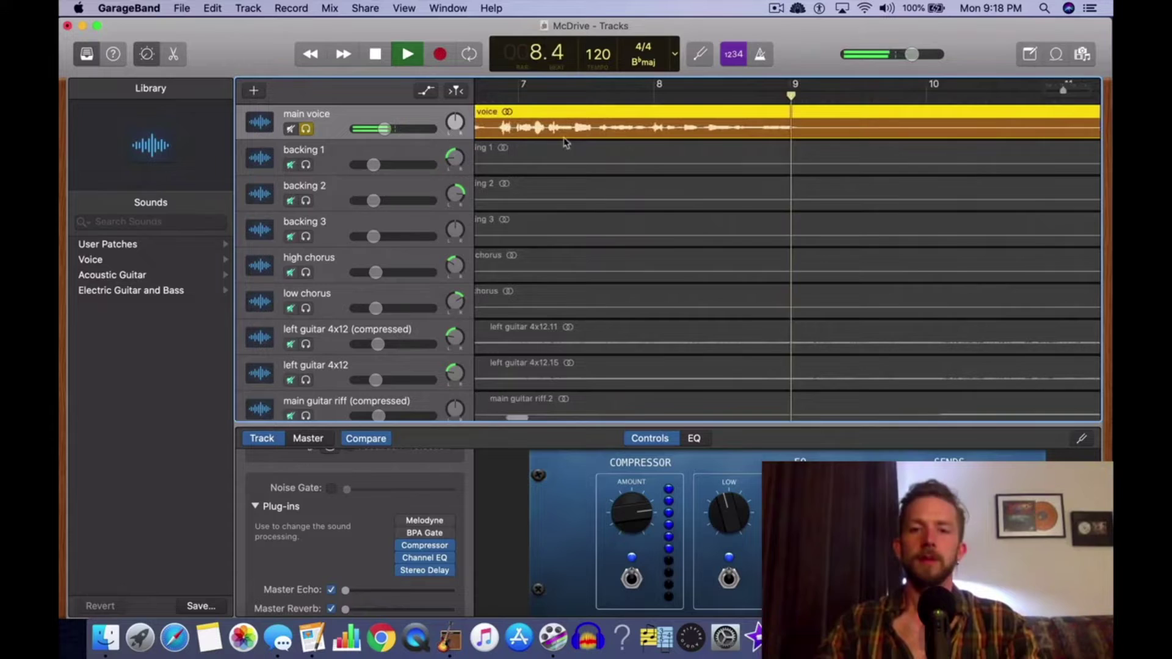
pyautogui.press('space')
pyautogui.press('super+Right')
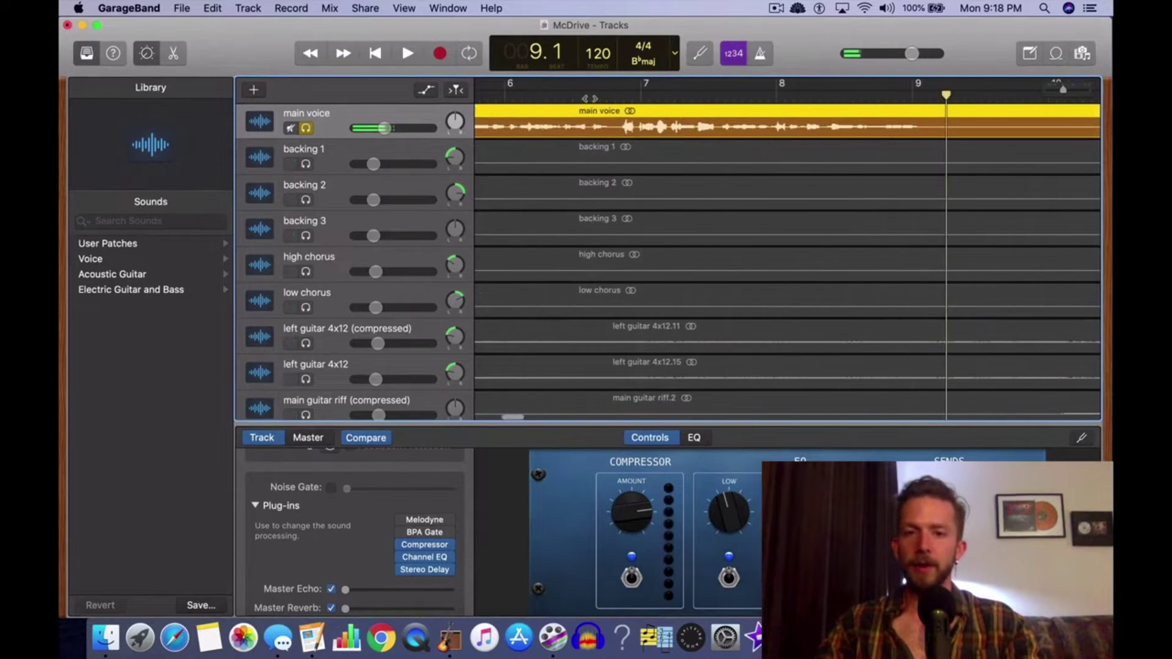
pyautogui.click(588, 95)
pyautogui.click(407, 54)
pyautogui.click(408, 53)
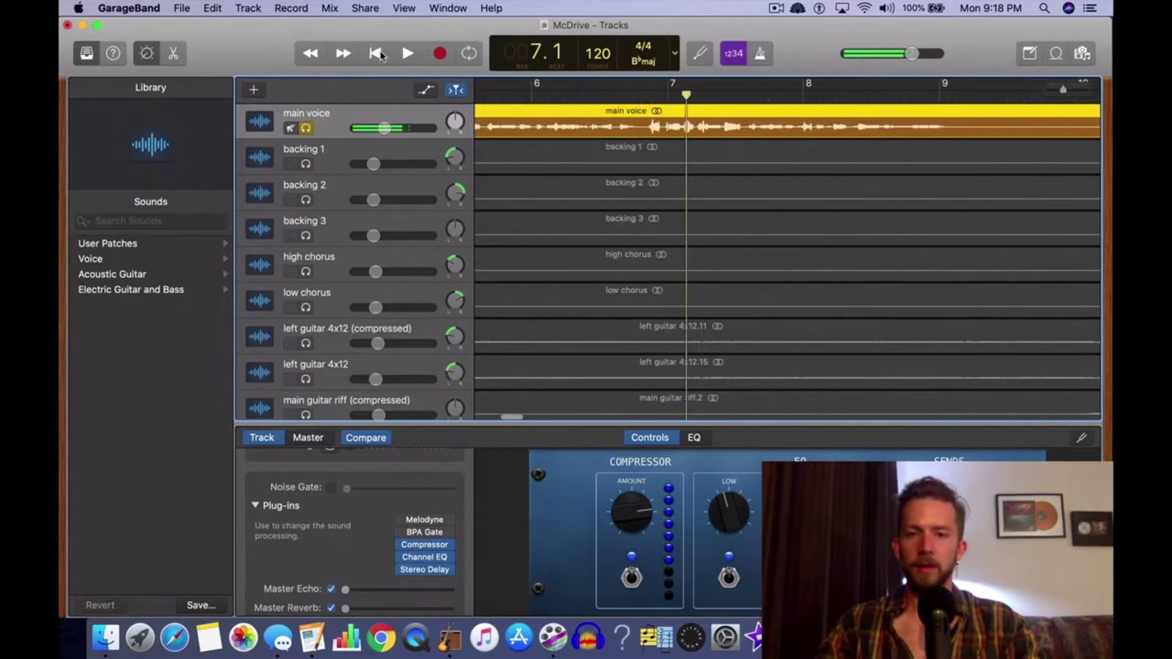
pyautogui.press('super+Right')
pyautogui.press('super+Right')
pyautogui.hscroll(-5, 634, 127)
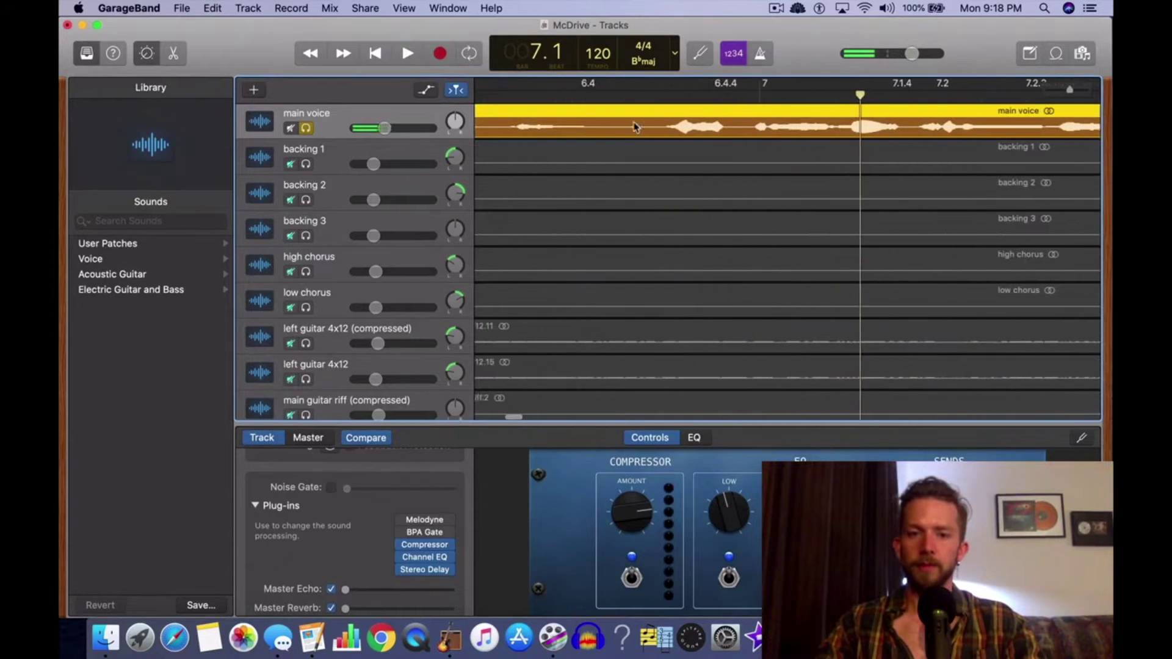
pyautogui.click(587, 96)
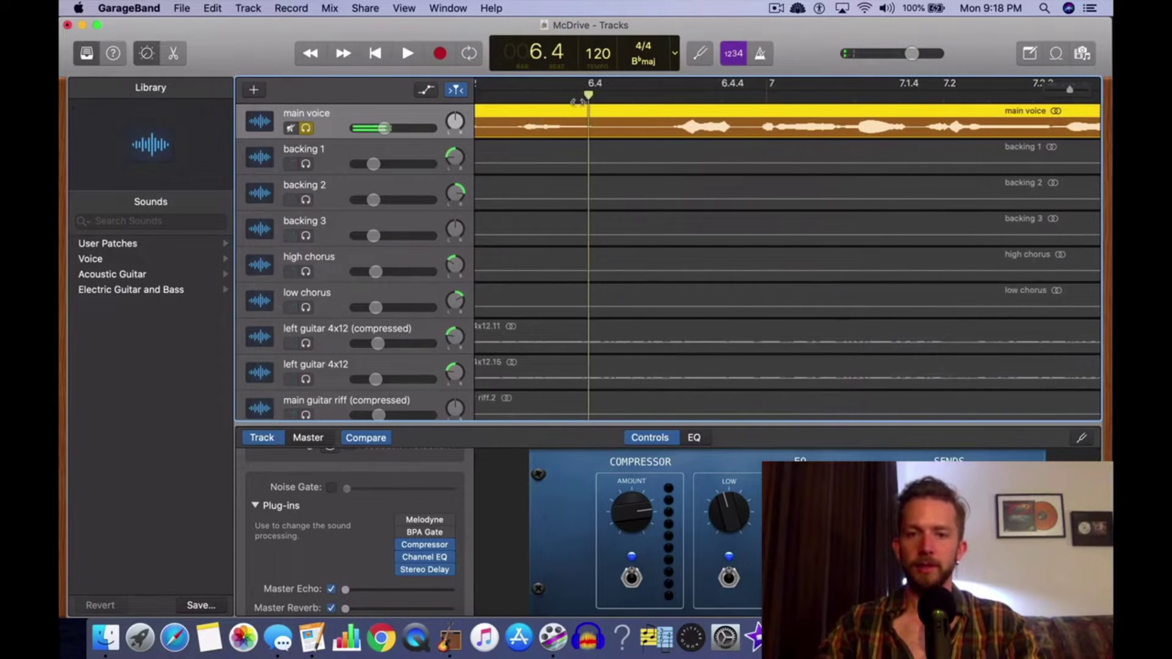
pyautogui.click(408, 53)
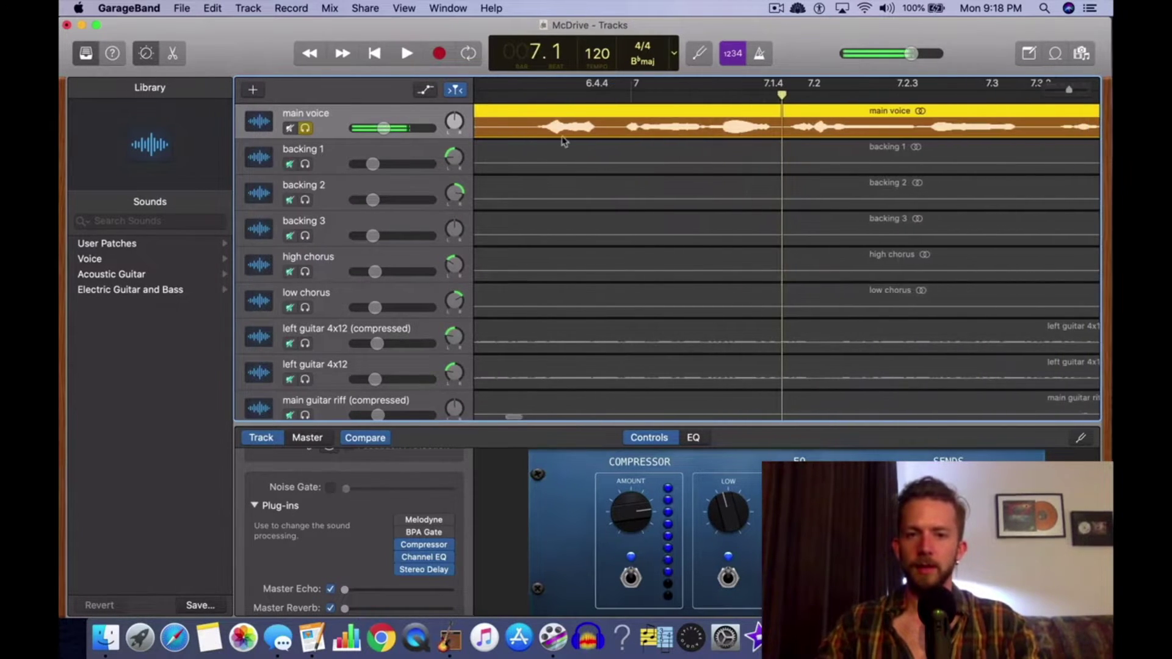
# Split the main voice at the breath's start and end, then delete the breath piece main voice.7
pyautogui.press('space')
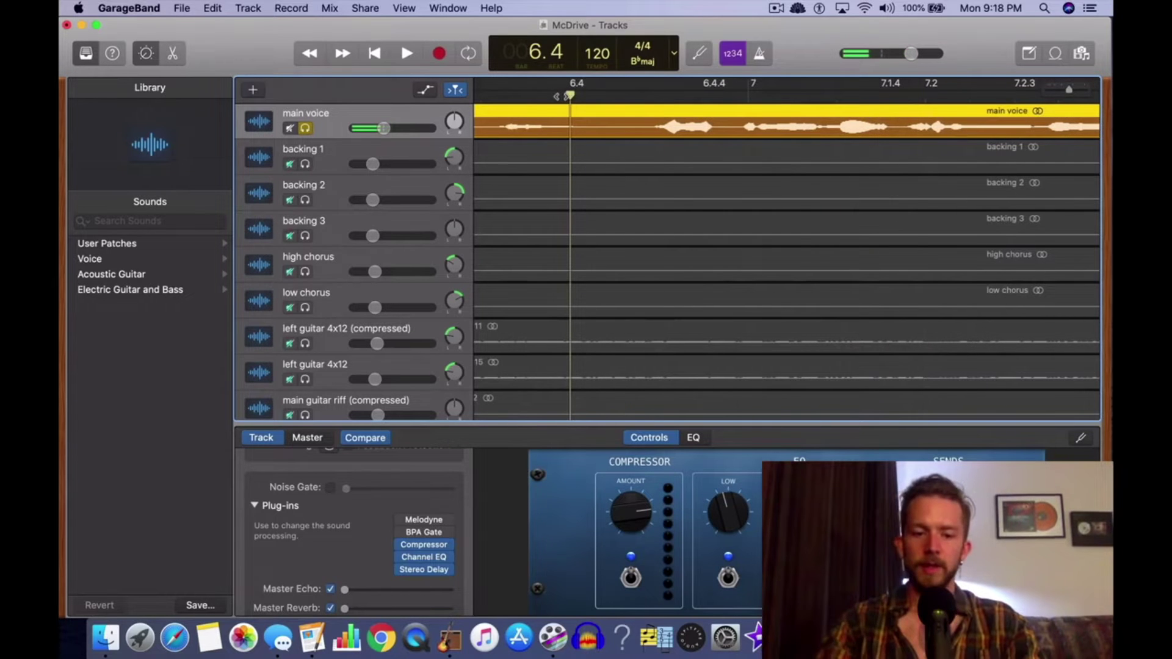
pyautogui.press('super+t')
pyautogui.moveTo(570, 96); pyautogui.dragTo(658, 96)
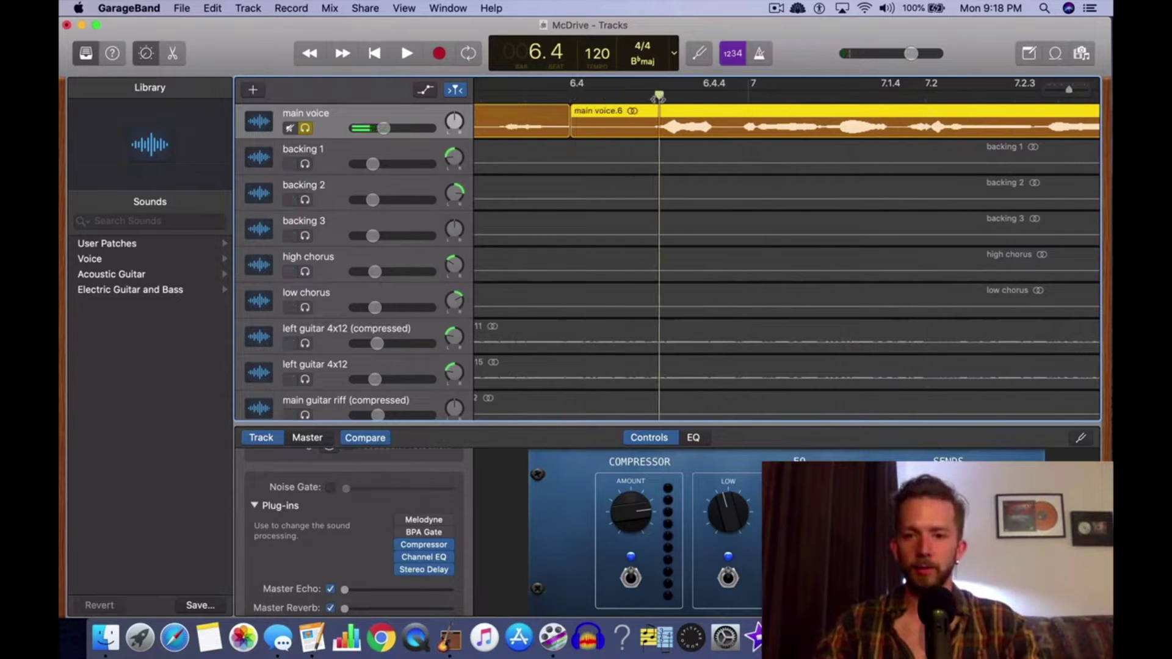
pyautogui.press('super+Right')
pyautogui.press('super+Right')
pyautogui.press('super+Right')
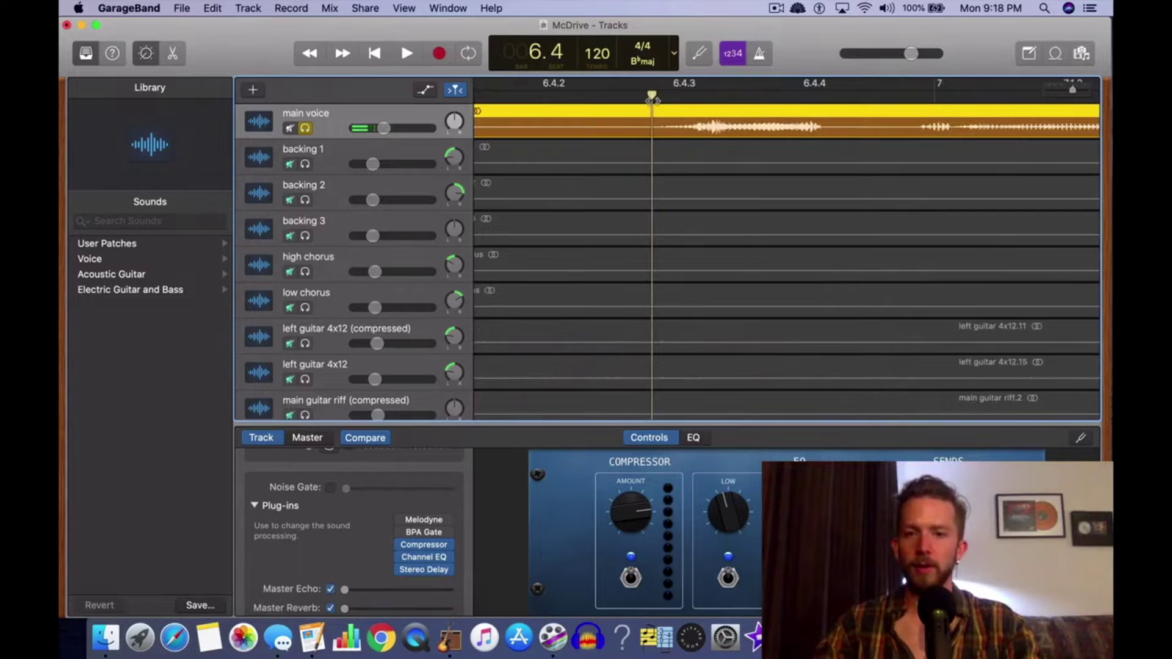
pyautogui.moveTo(653, 96); pyautogui.dragTo(665, 96)
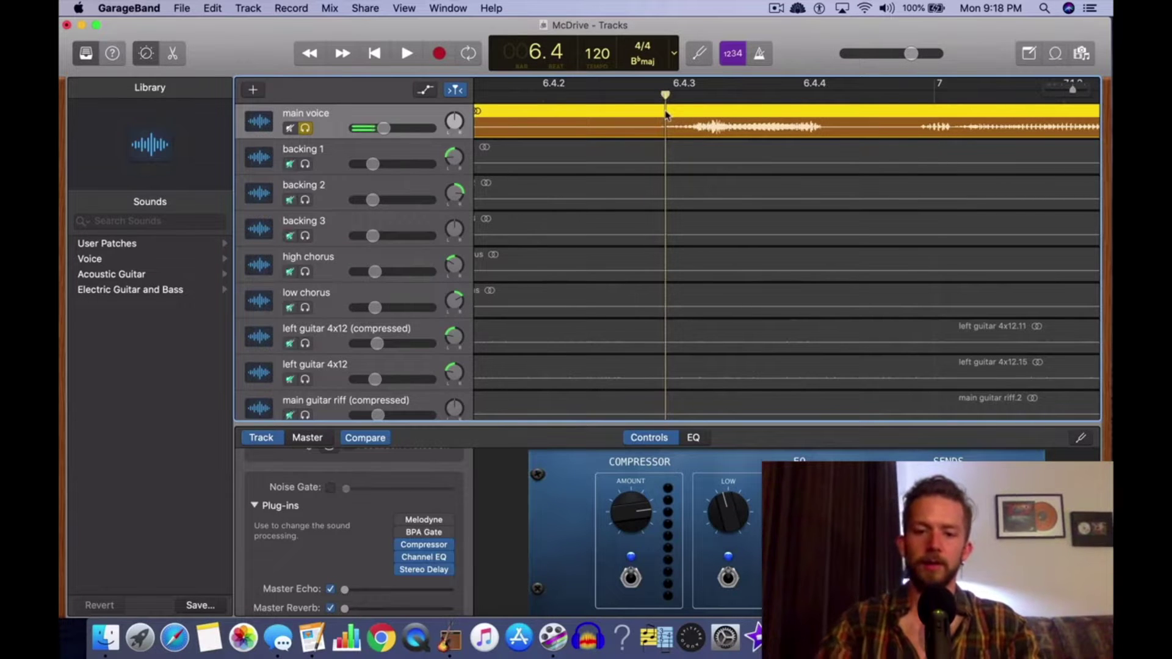
pyautogui.press('super+t')
pyautogui.press('super+Left')
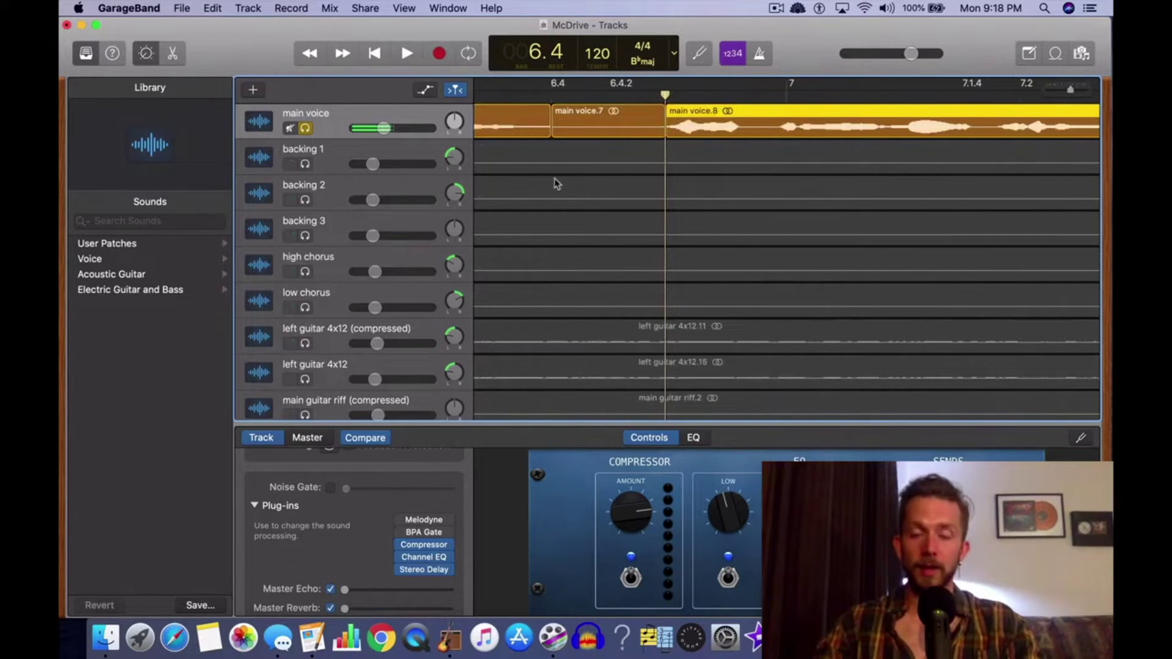
pyautogui.click(602, 125)
pyautogui.press('Delete')
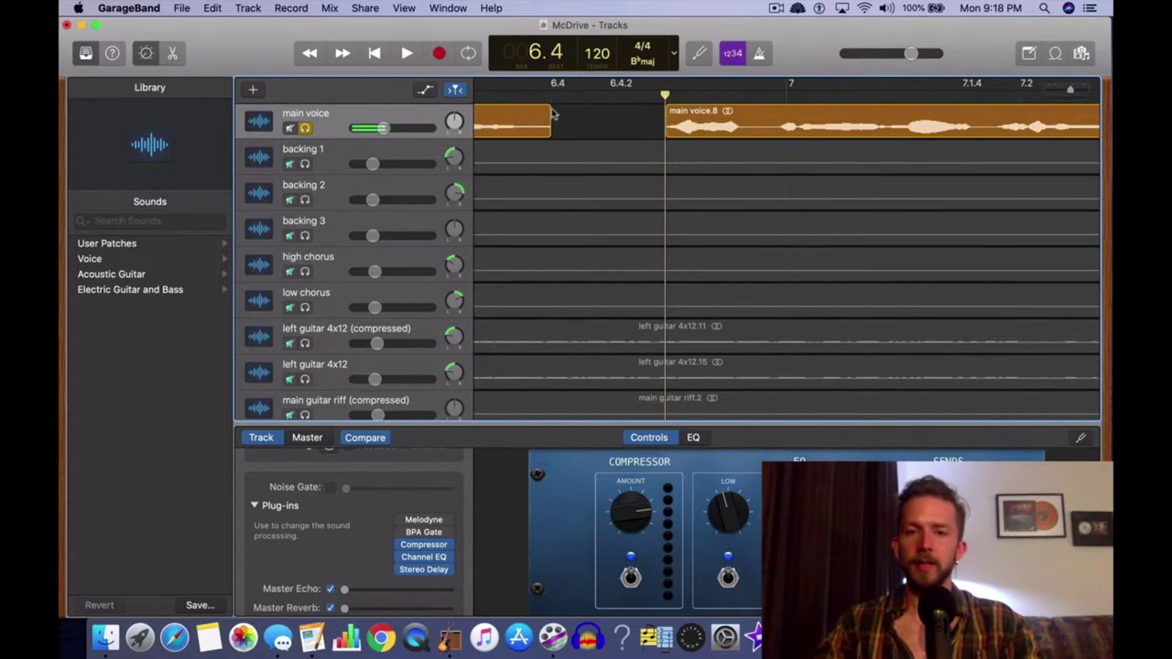
# Play the edited passage from about bar 6.1 to check the cut
pyautogui.click(529, 95)
pyautogui.press('super+Left')
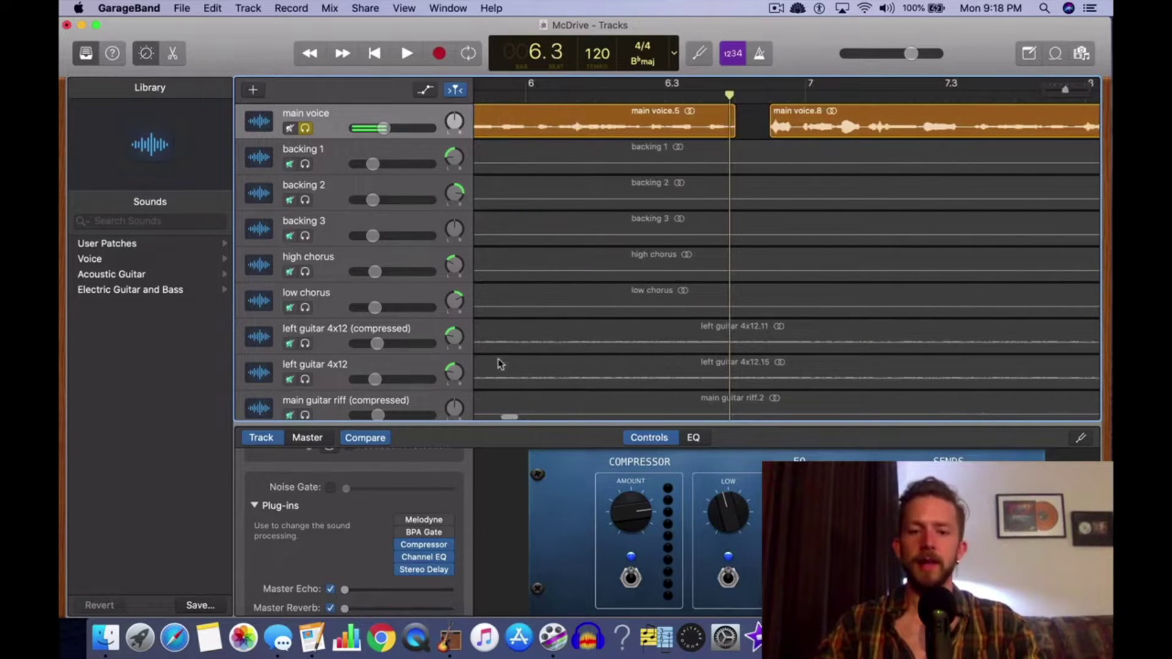
pyautogui.click(552, 91)
pyautogui.click(405, 53)
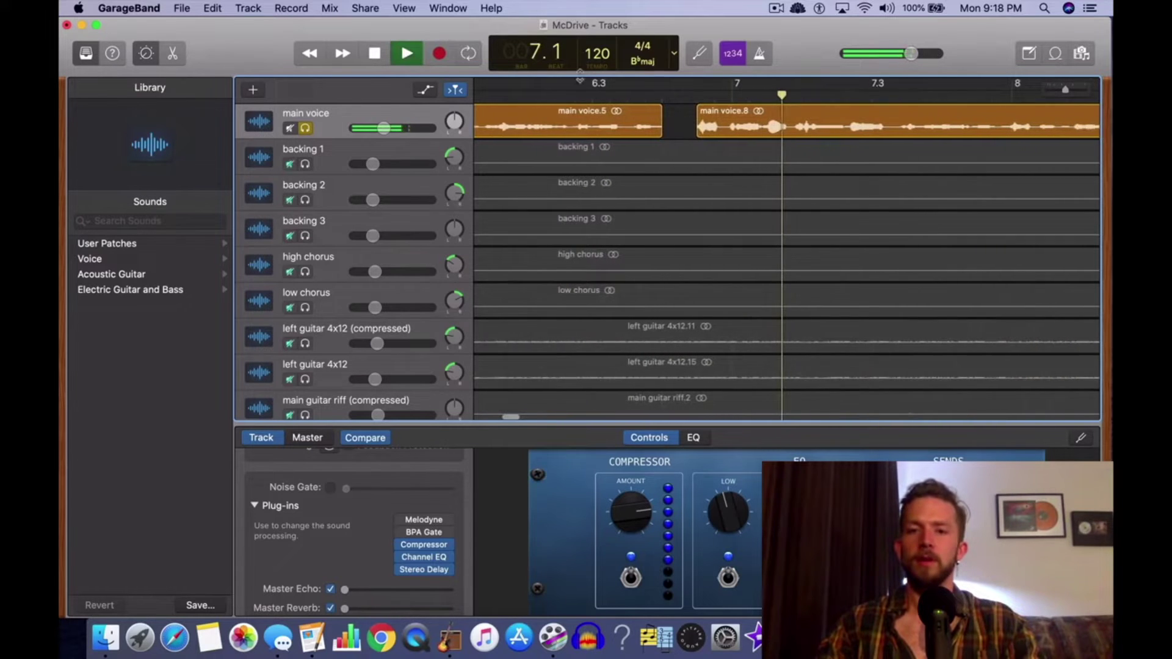
pyautogui.press('space')
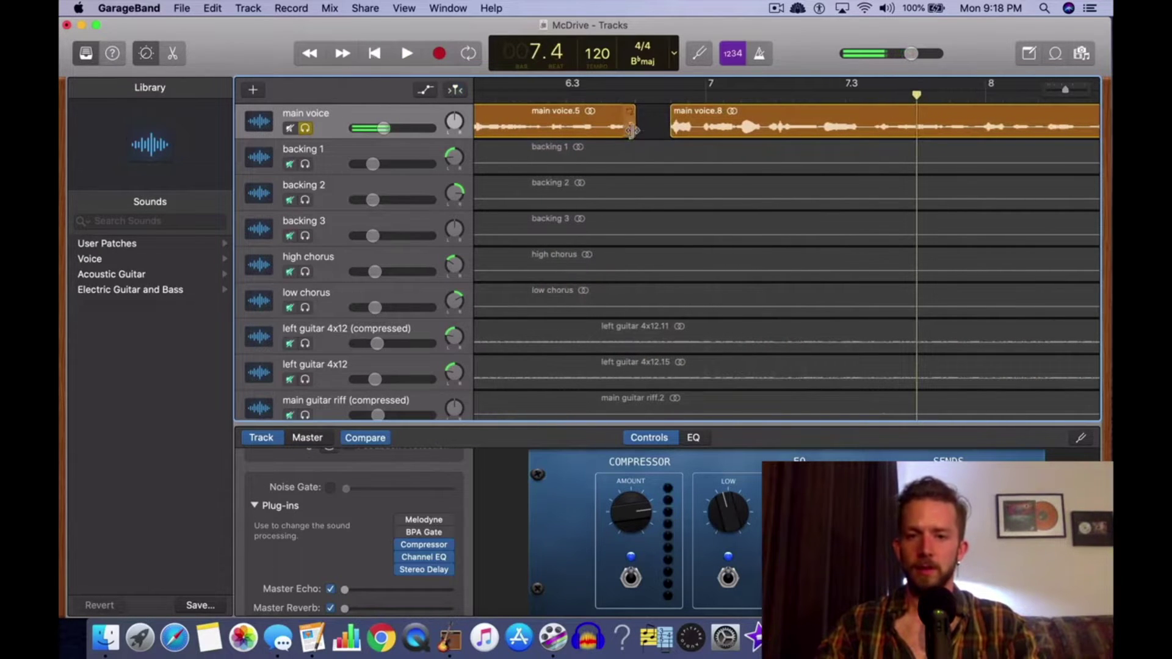
# Fine-tune the end of main voice.5, replaying from about 6.3 after each adjustment
pyautogui.moveTo(635, 130); pyautogui.dragTo(642, 130)
pyautogui.click(580, 92)
pyautogui.click(407, 54)
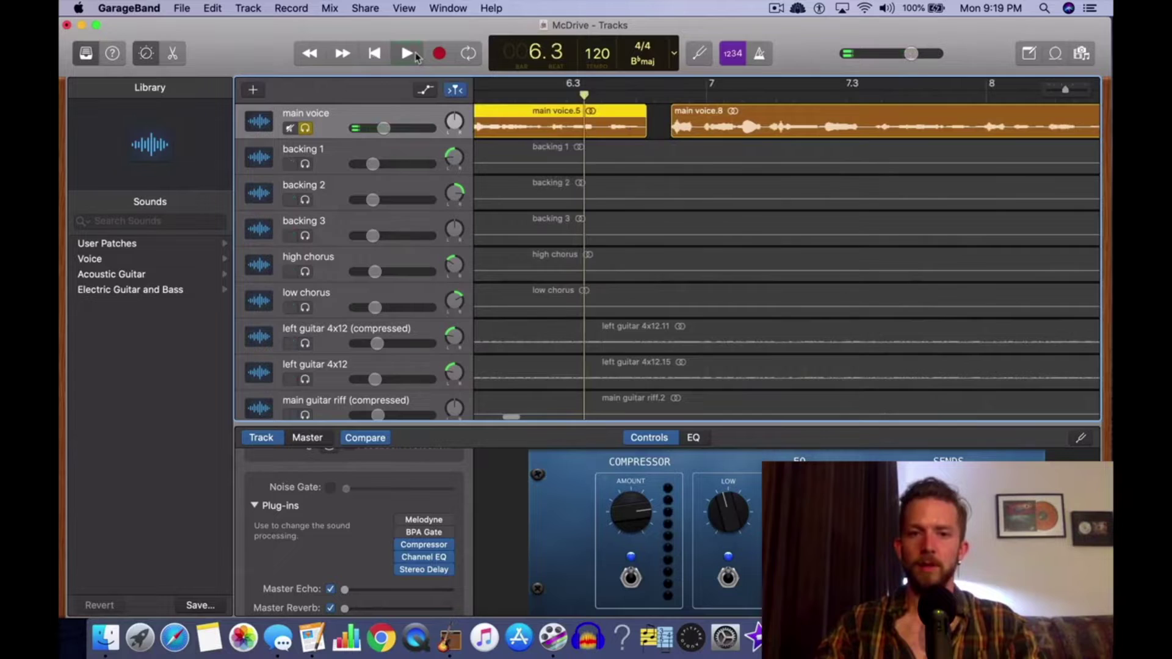
pyautogui.hscroll(-1, 683, 135)
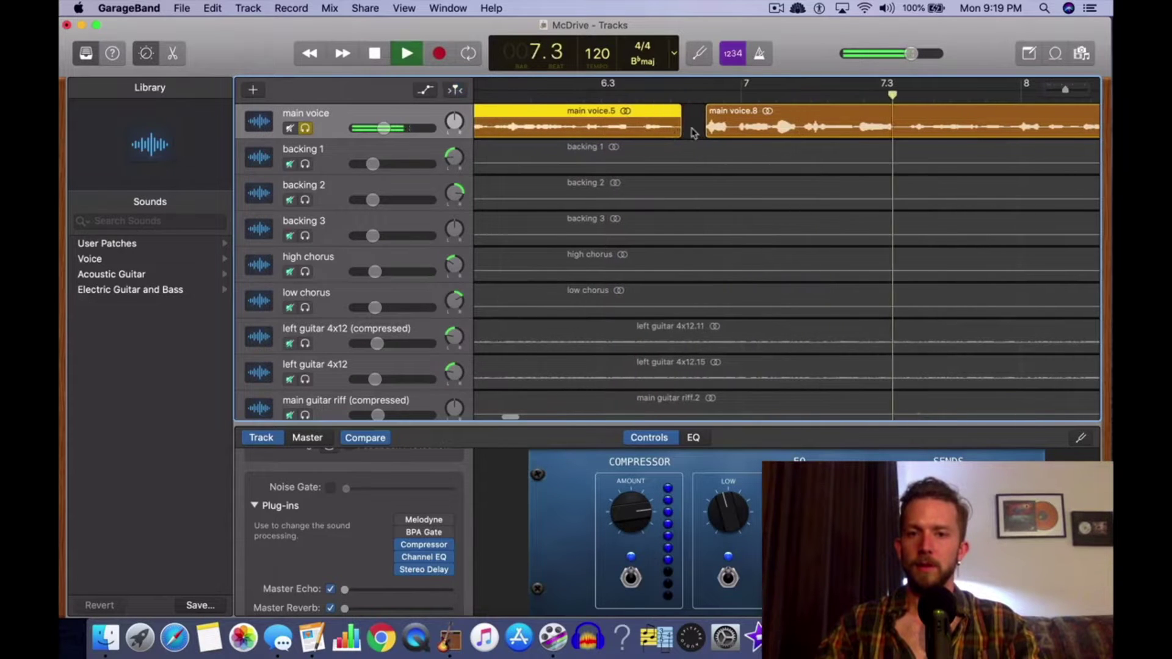
pyautogui.click(684, 134)
pyautogui.moveTo(684, 134); pyautogui.dragTo(689, 132)
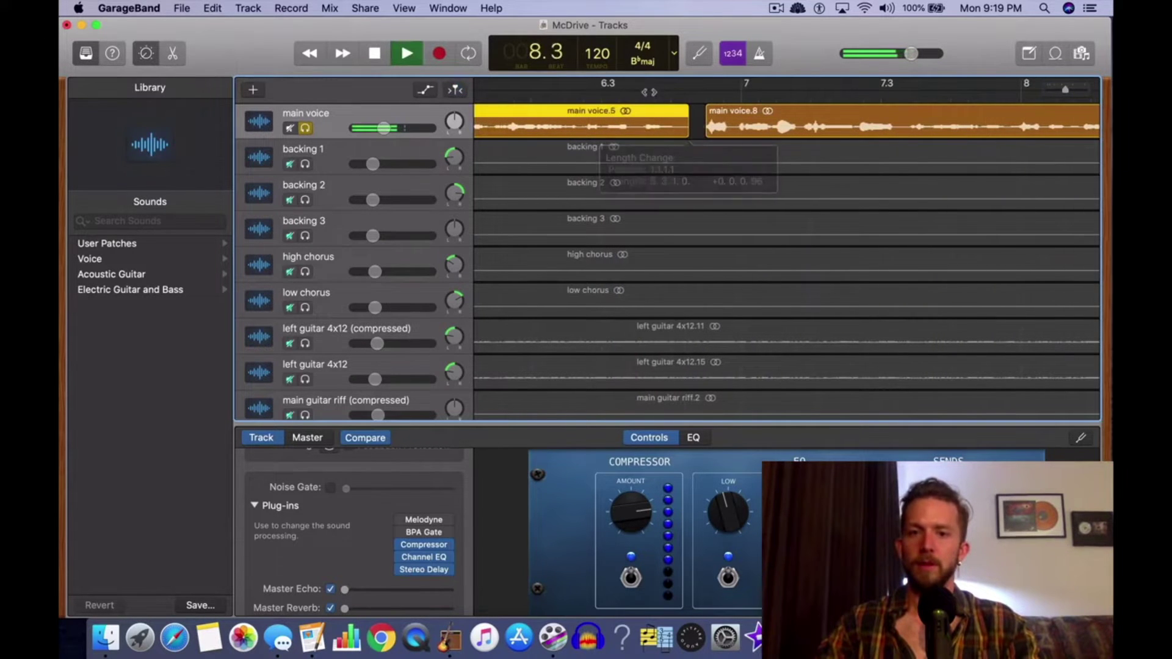
pyautogui.click(654, 93)
pyautogui.click(678, 93)
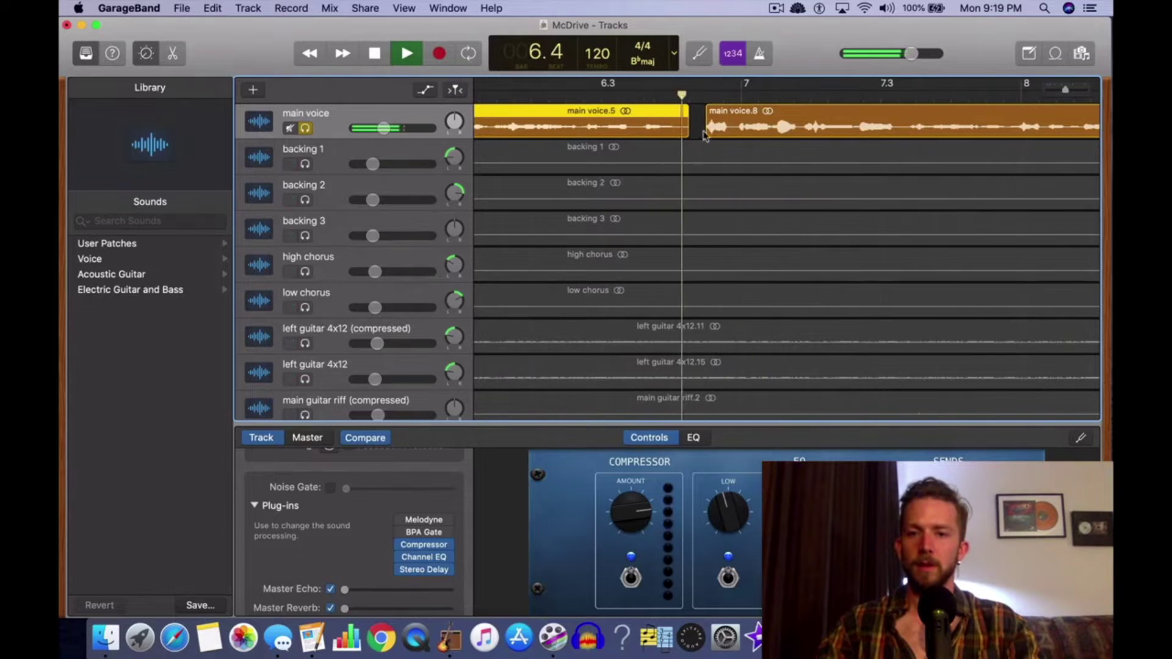
pyautogui.moveTo(683, 130); pyautogui.dragTo(683, 129)
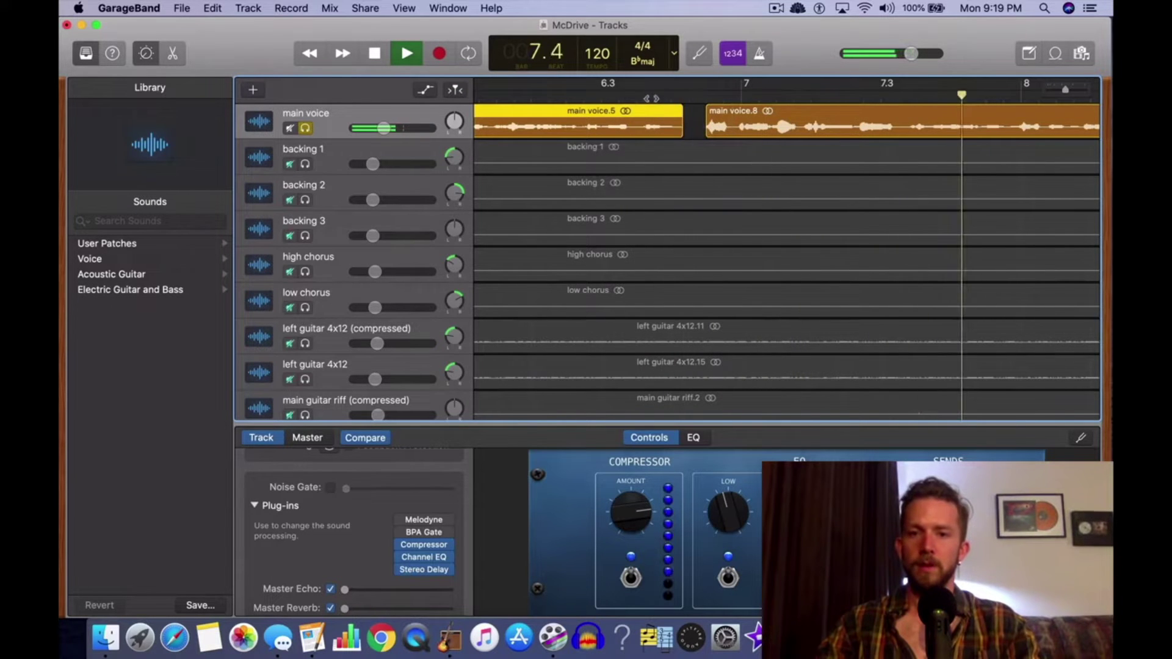
pyautogui.click(651, 95)
pyautogui.click(374, 56)
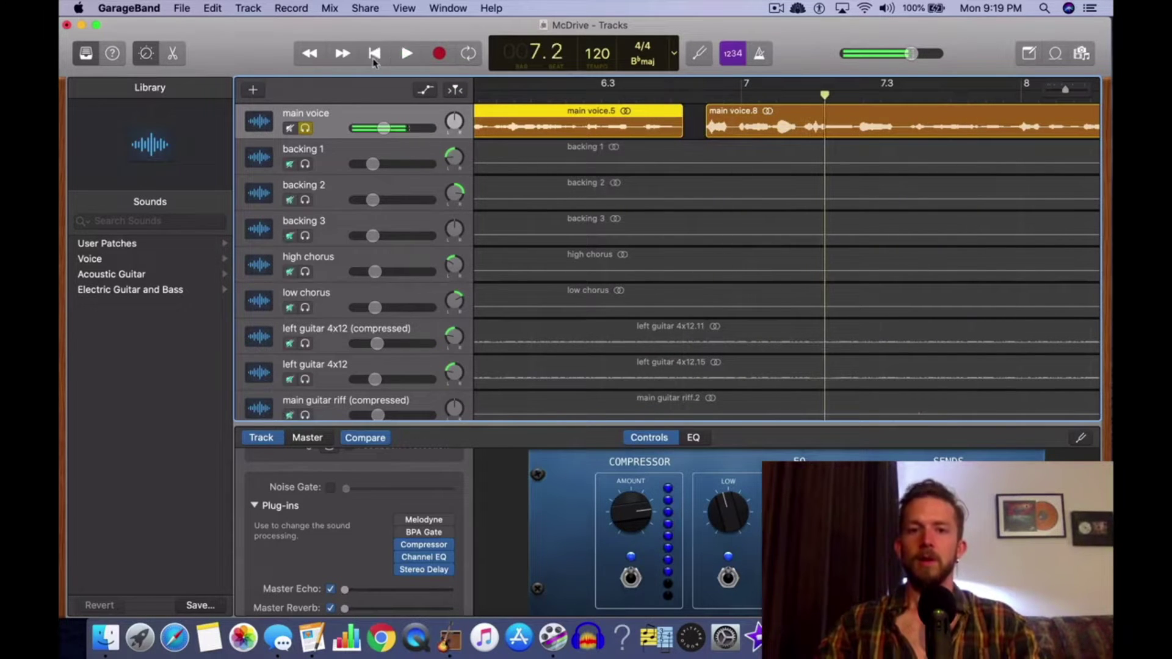
# Audition the voice from bar 6.1 and zoom in on the gap between the voice regions
pyautogui.click(485, 93)
pyautogui.press('space')
pyautogui.press('super+Left')
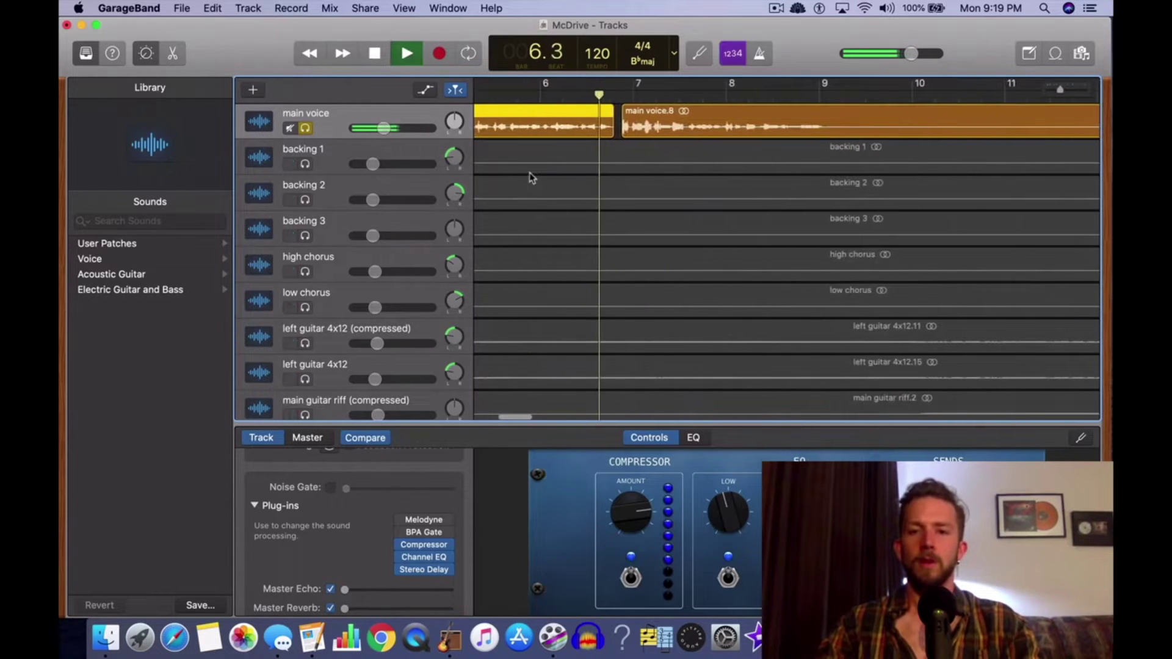
pyautogui.press('space')
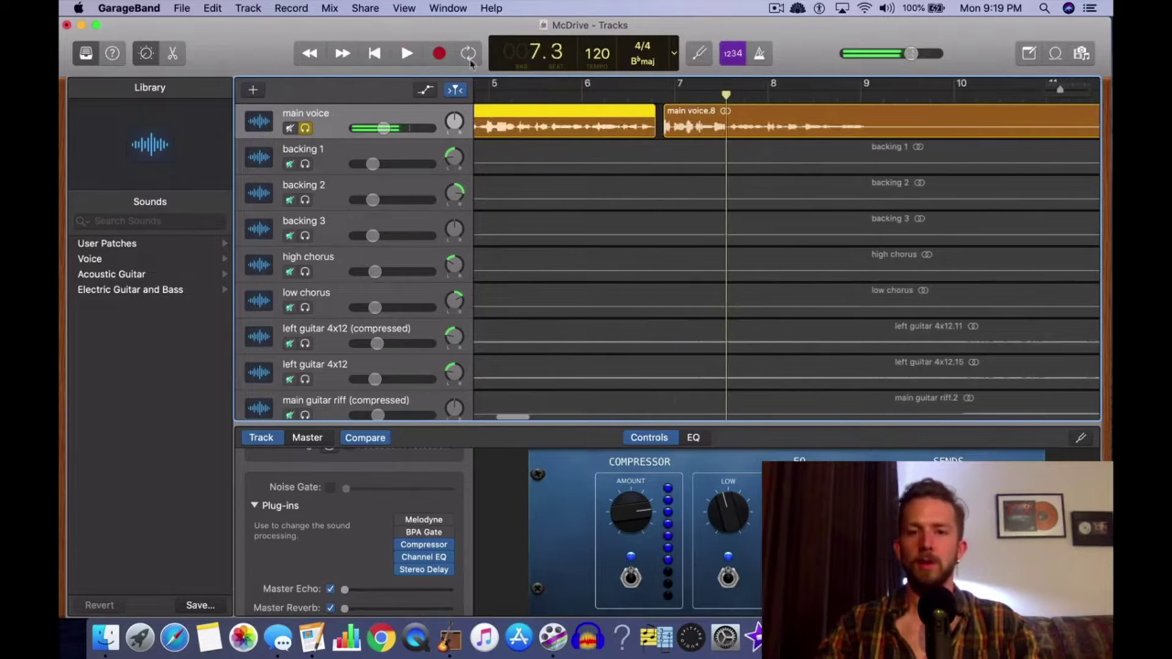
pyautogui.press('super+Right')
pyautogui.hscroll(-2, 885, 158)
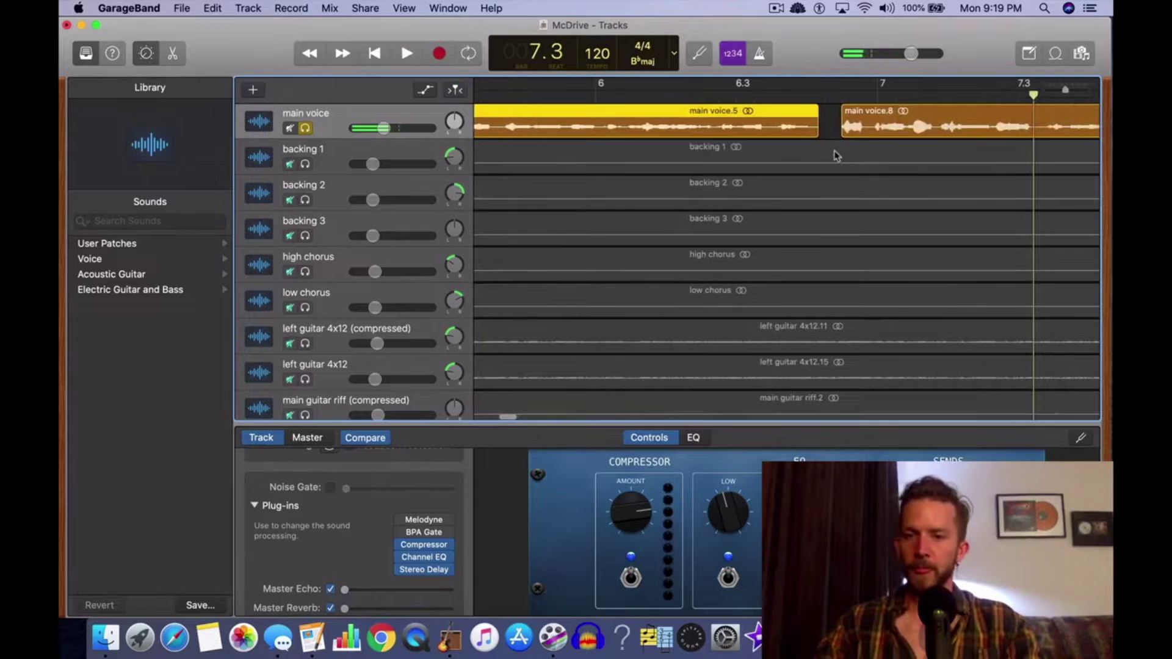
# Trim the end of main voice.5 shorter and play from bar 6.1 to hear the edit
pyautogui.moveTo(816, 130); pyautogui.dragTo(803, 130)
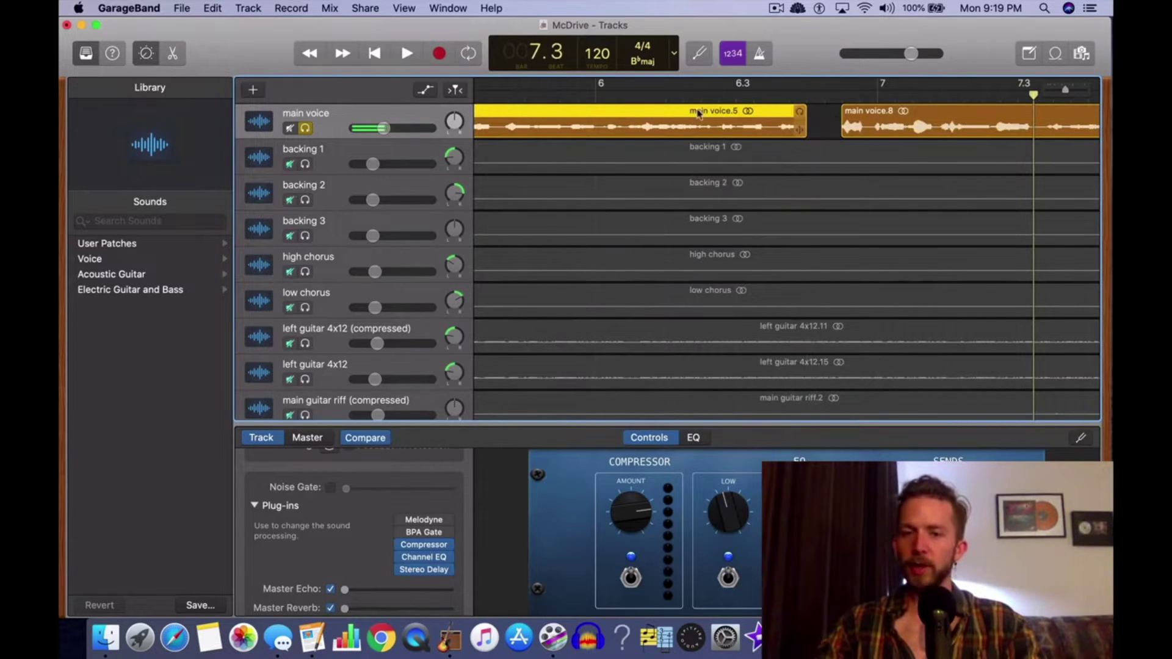
pyautogui.press('cmd+Left')
pyautogui.click(547, 100)
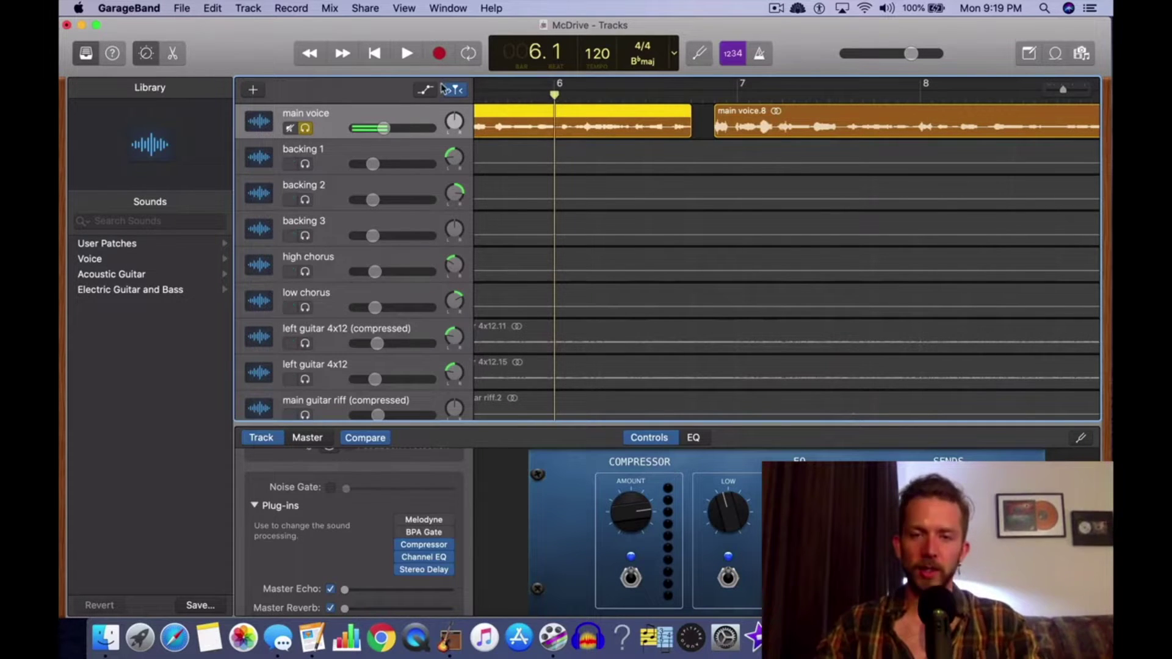
pyautogui.click(406, 53)
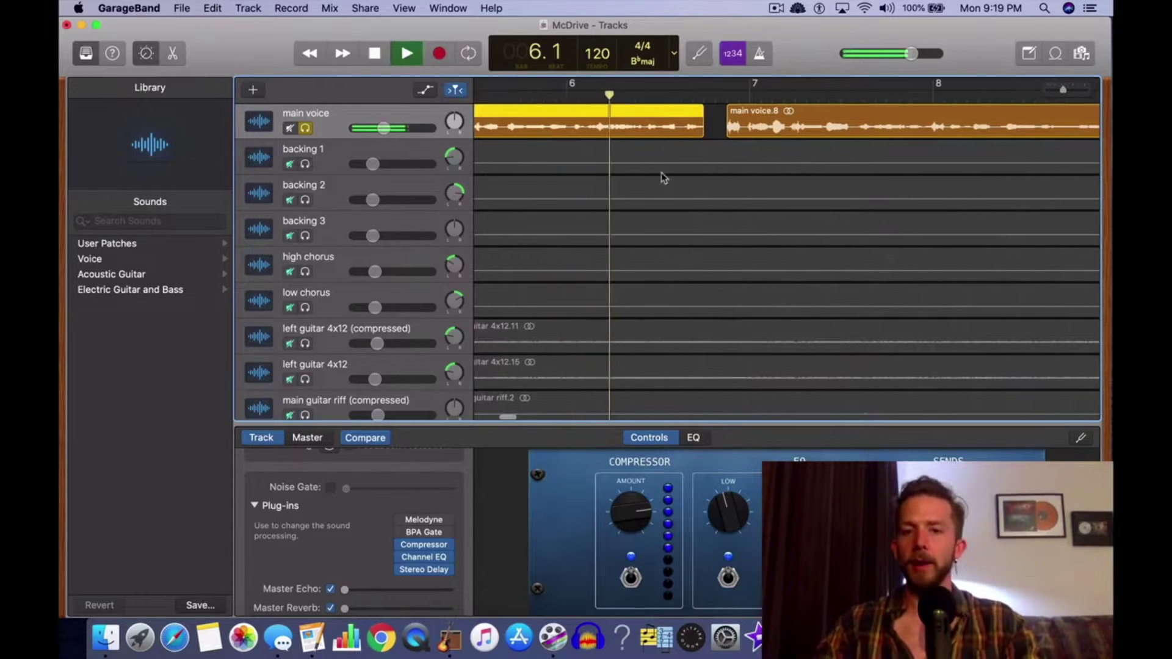
pyautogui.click(407, 53)
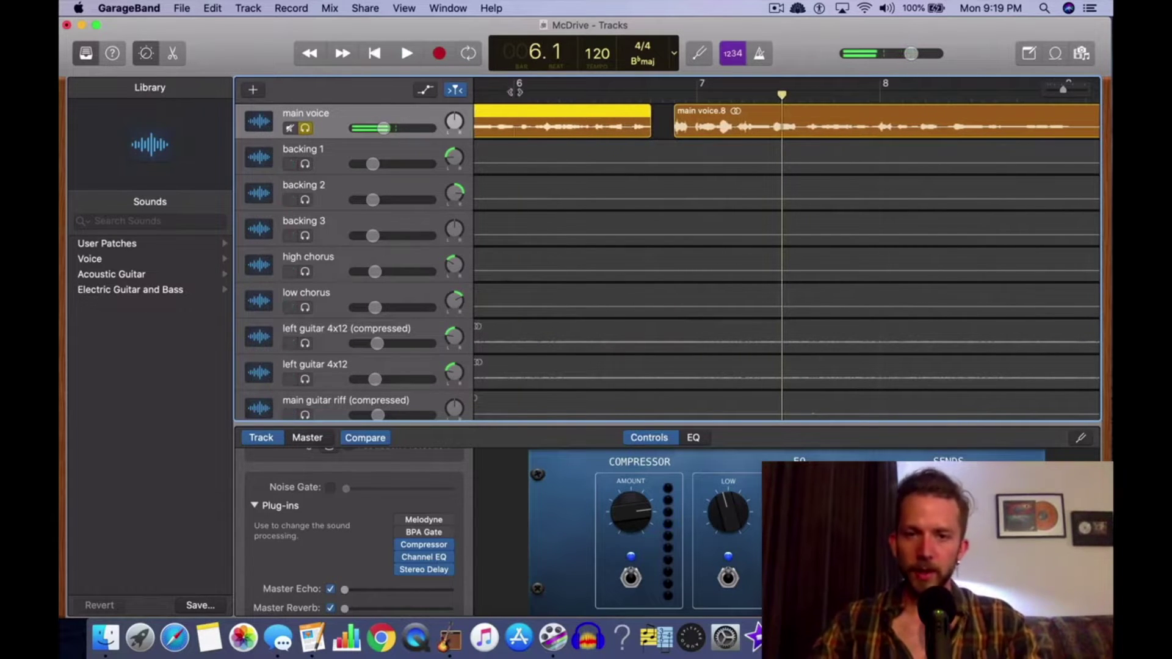
pyautogui.click(407, 62)
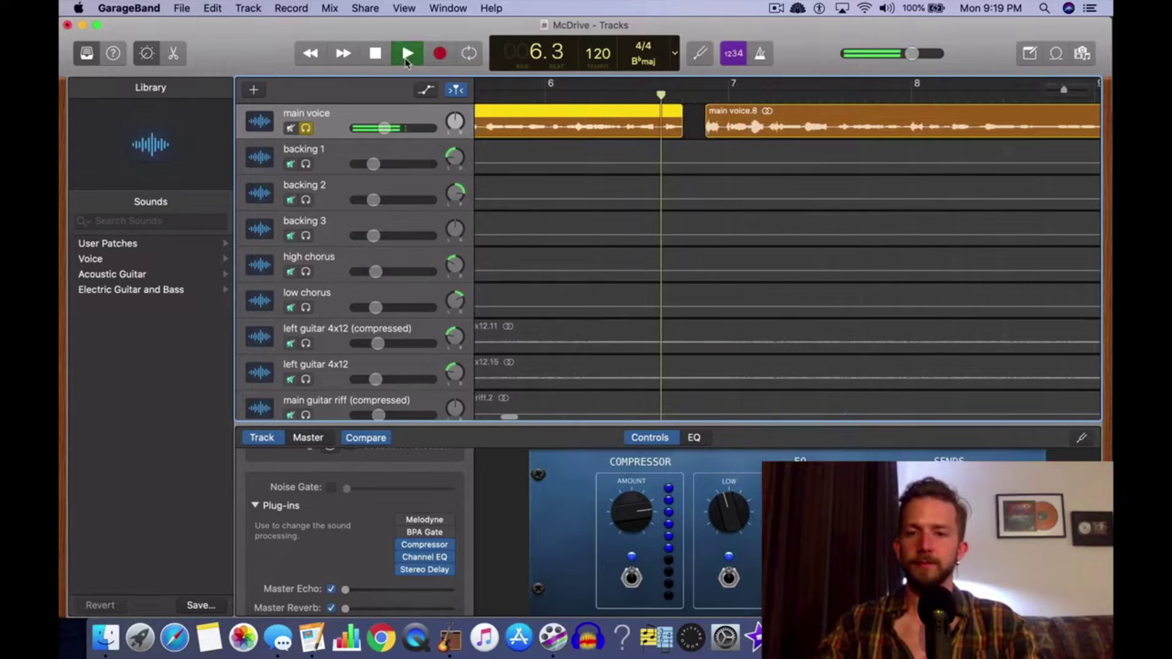
pyautogui.click(407, 54)
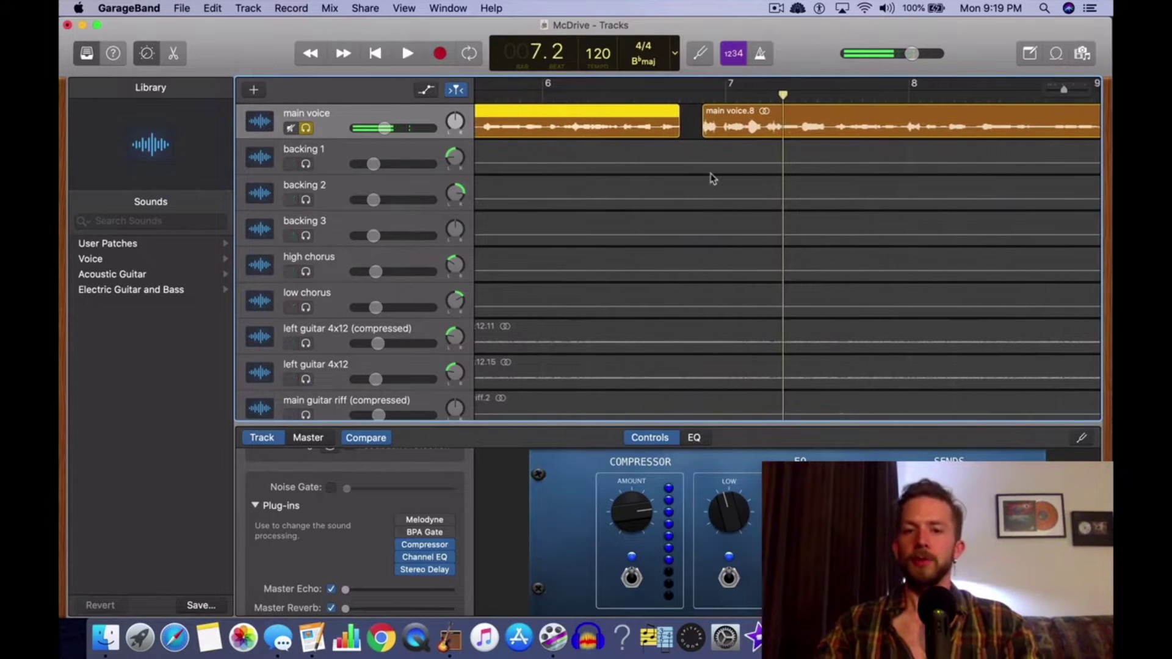
# Undo the trims and cuts so the main voice is one continuous region again
pyautogui.click(695, 132)
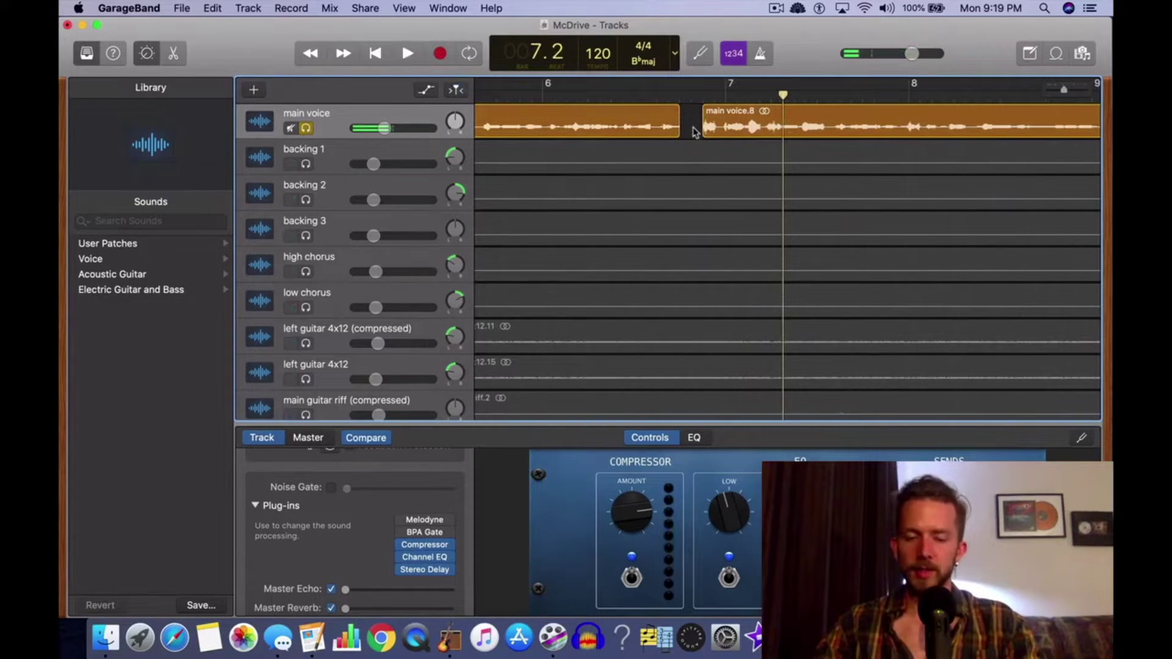
pyautogui.press('super+z')
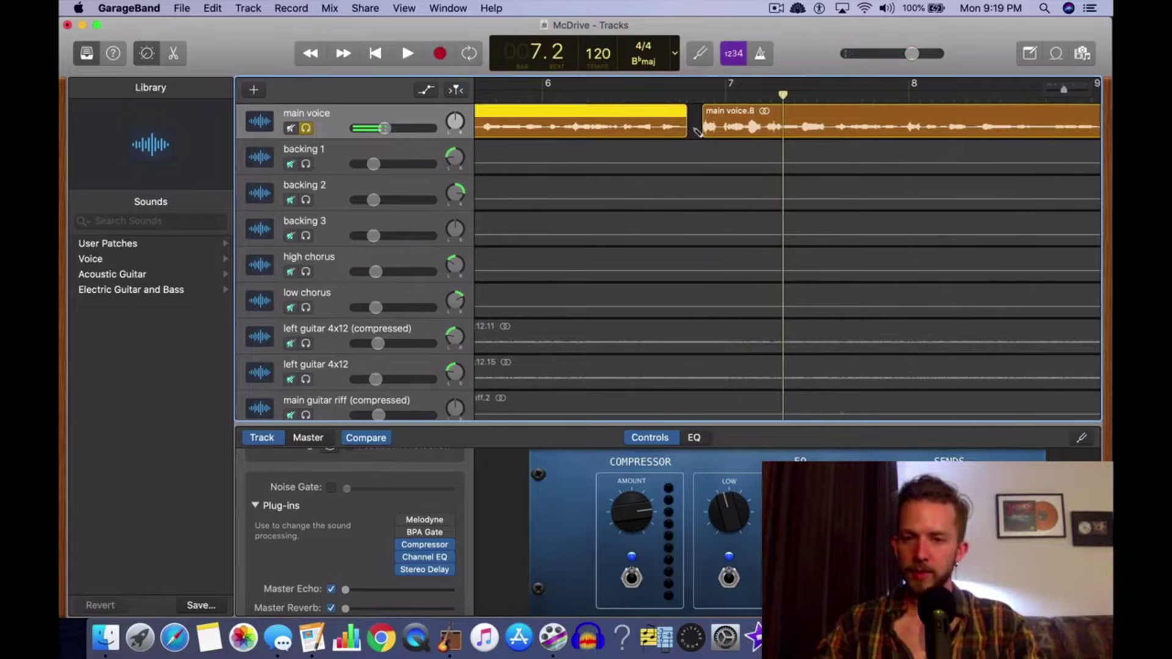
pyautogui.press('super+z')
pyautogui.press('super+z')
pyautogui.press('super+z')
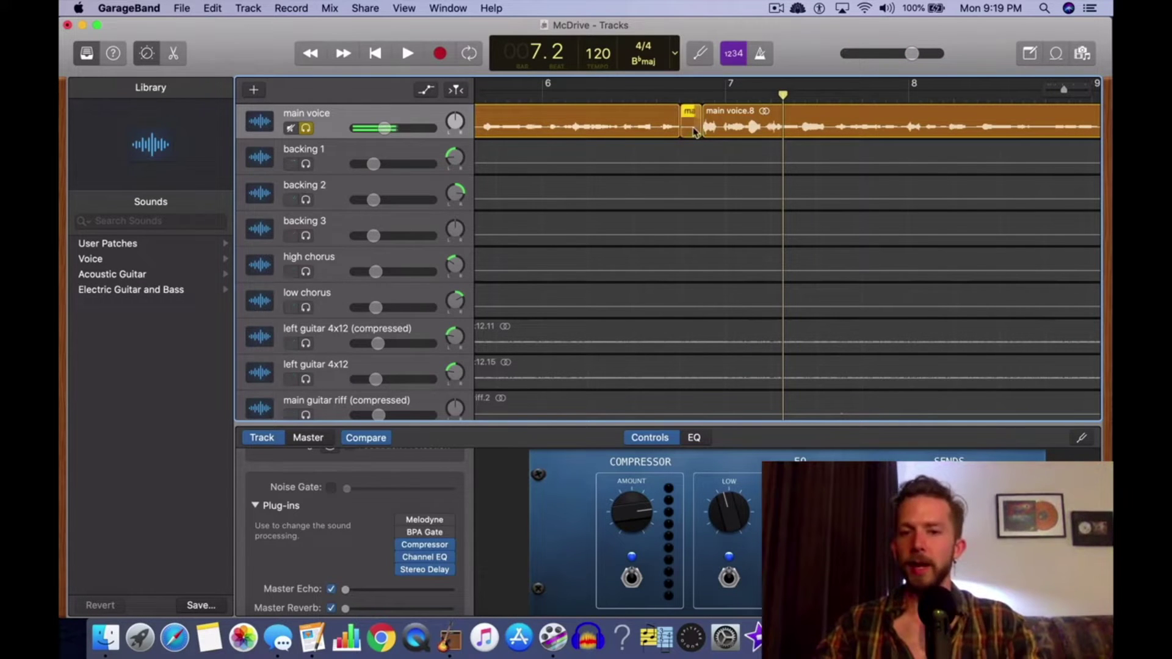
pyautogui.press('super+z')
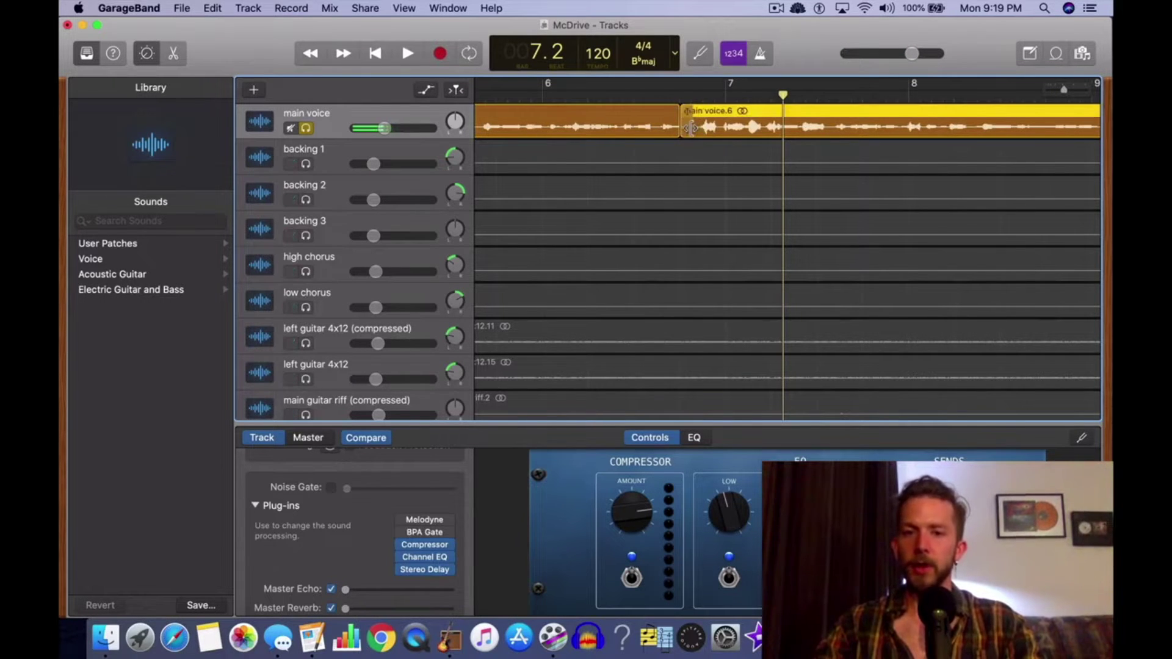
pyautogui.press('super+z')
pyautogui.click(679, 95)
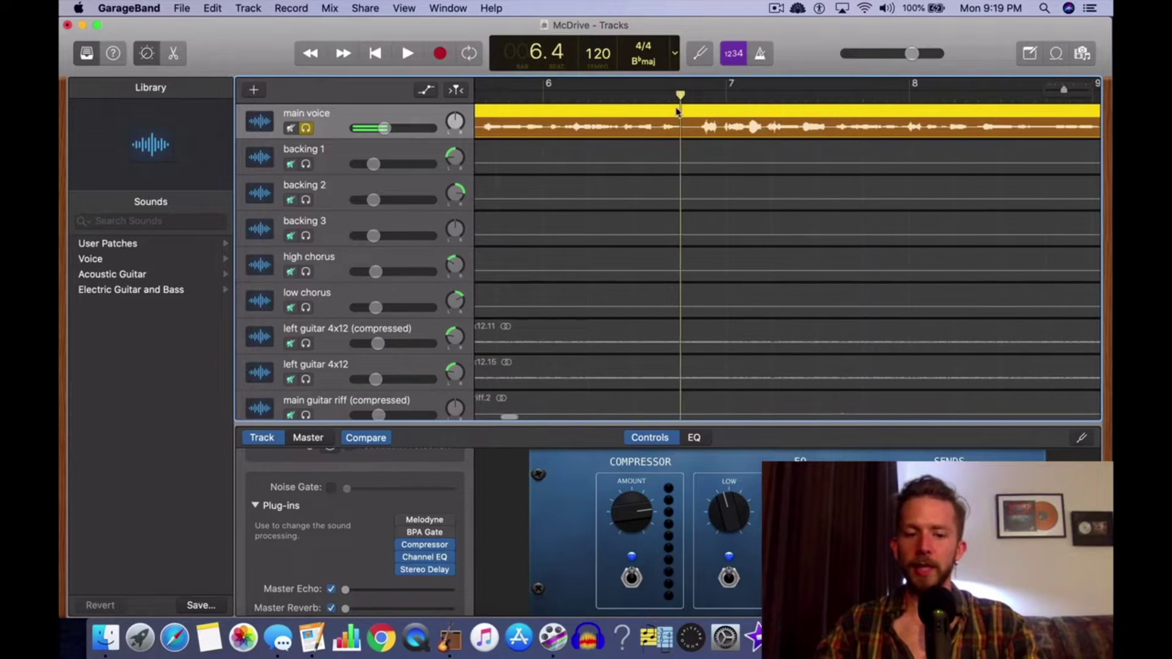
pyautogui.press('a')
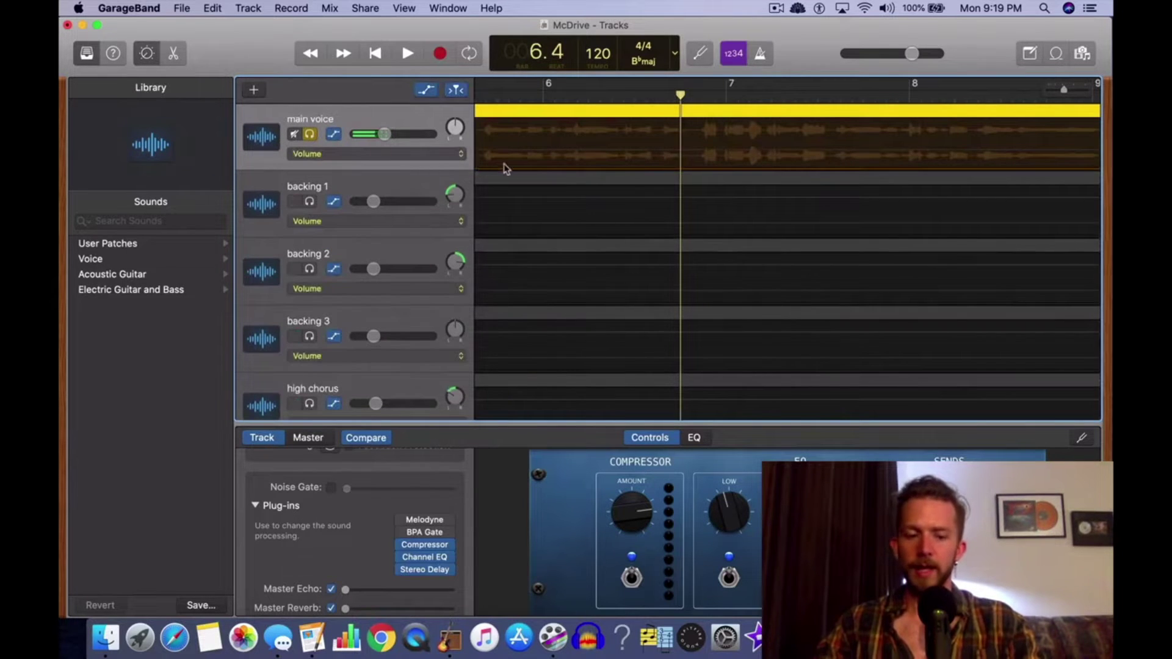
pyautogui.press('a')
pyautogui.press('a')
pyautogui.click(690, 161)
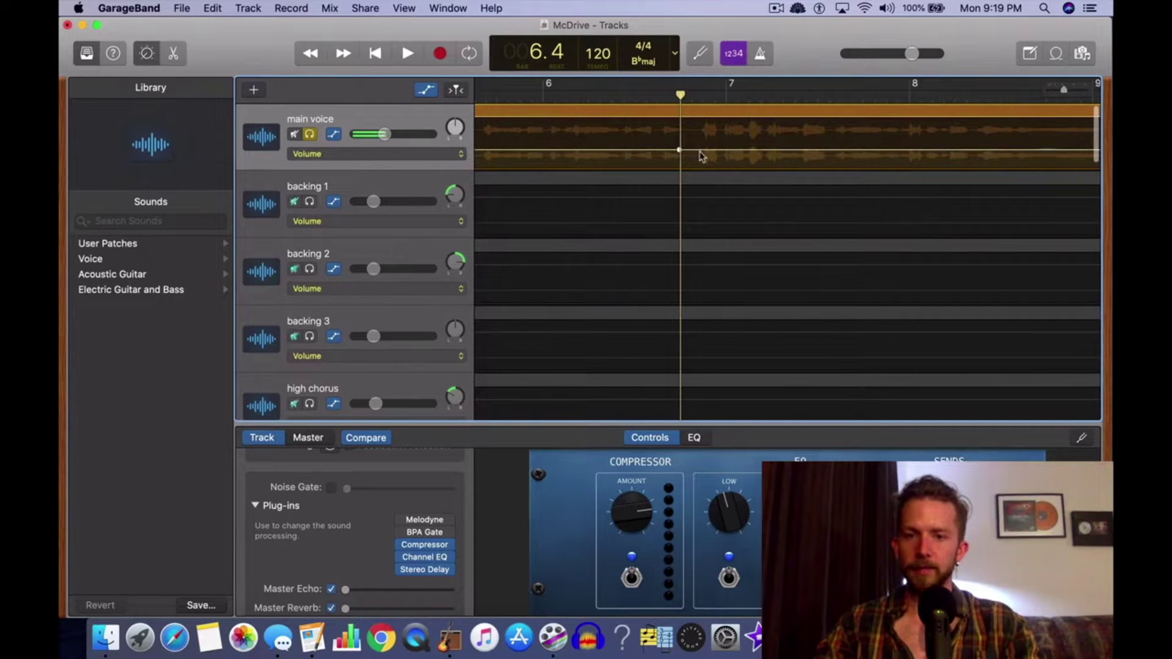
pyautogui.click(701, 149)
pyautogui.press('super+Right')
pyautogui.press('super+Right')
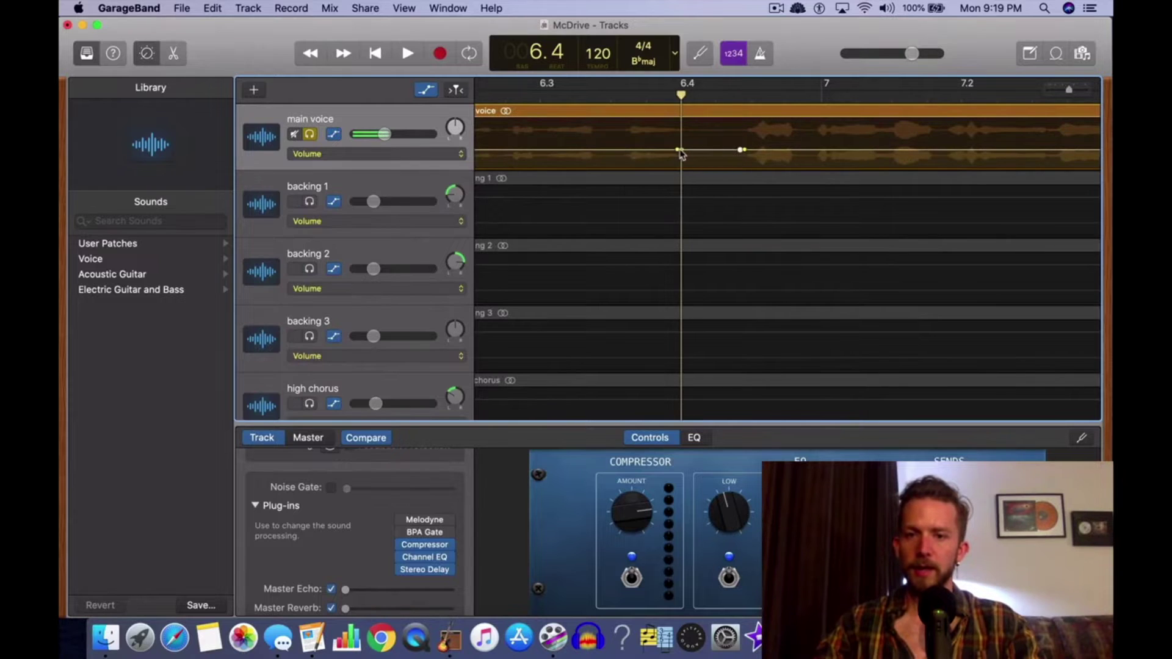
pyautogui.moveTo(681, 154)
pyautogui.mouseDown()
pyautogui.moveTo(740, 165)
pyautogui.moveTo(685, 163)
pyautogui.mouseUp()
pyautogui.press('super+Left')
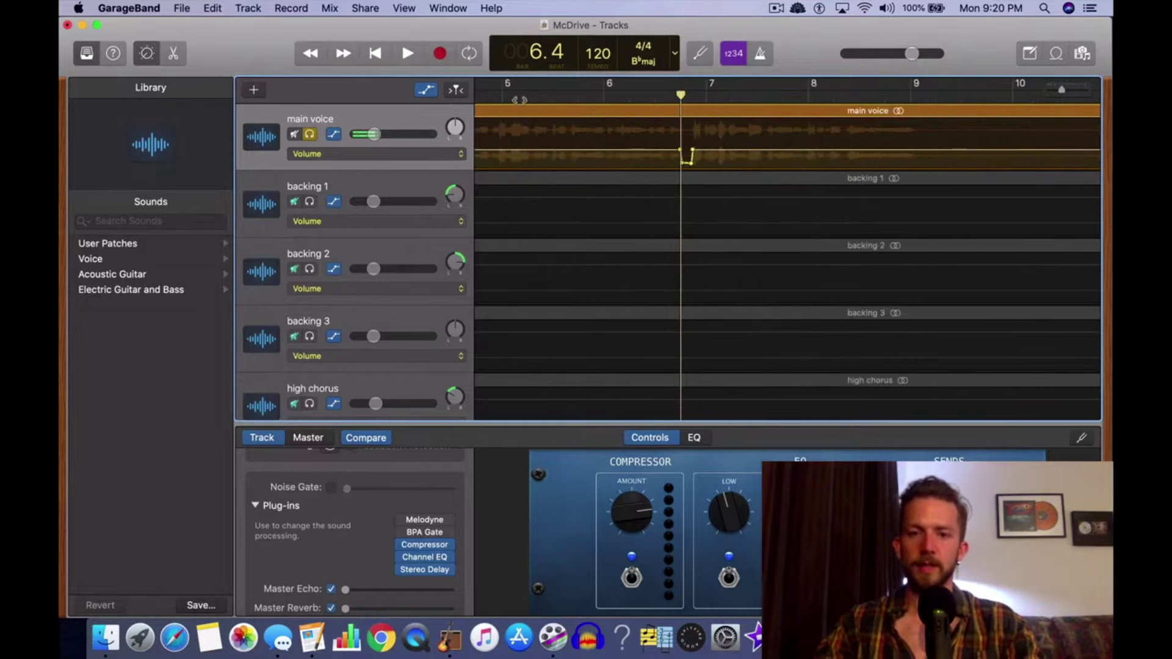
pyautogui.click(528, 85)
pyautogui.click(405, 53)
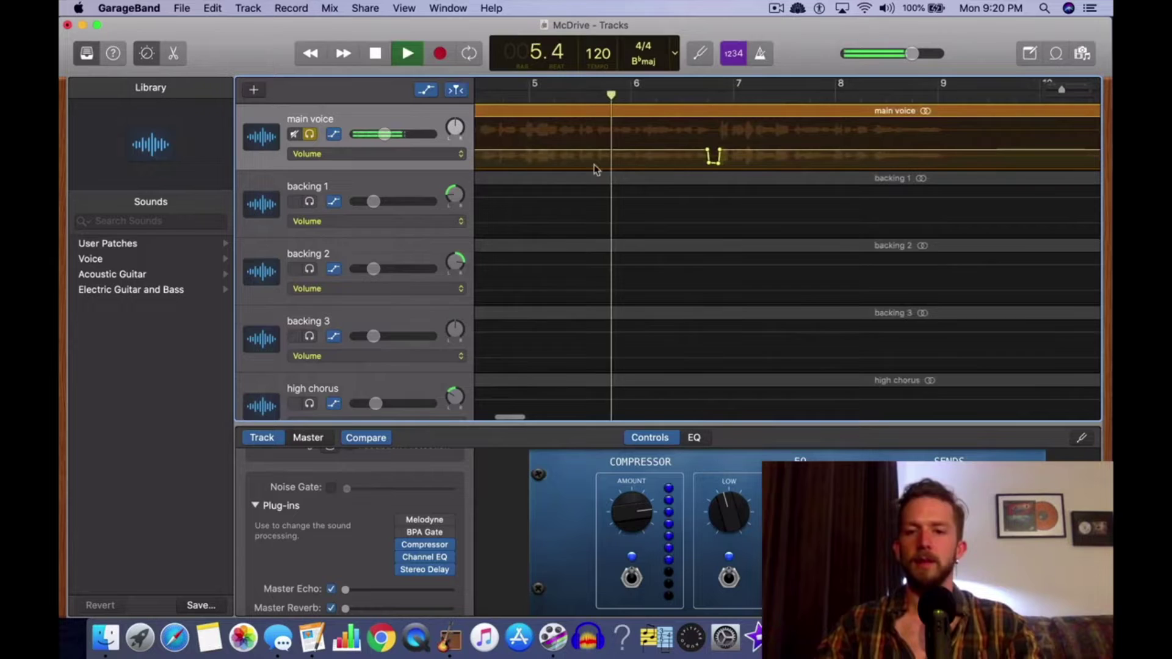
pyautogui.press('super+Right')
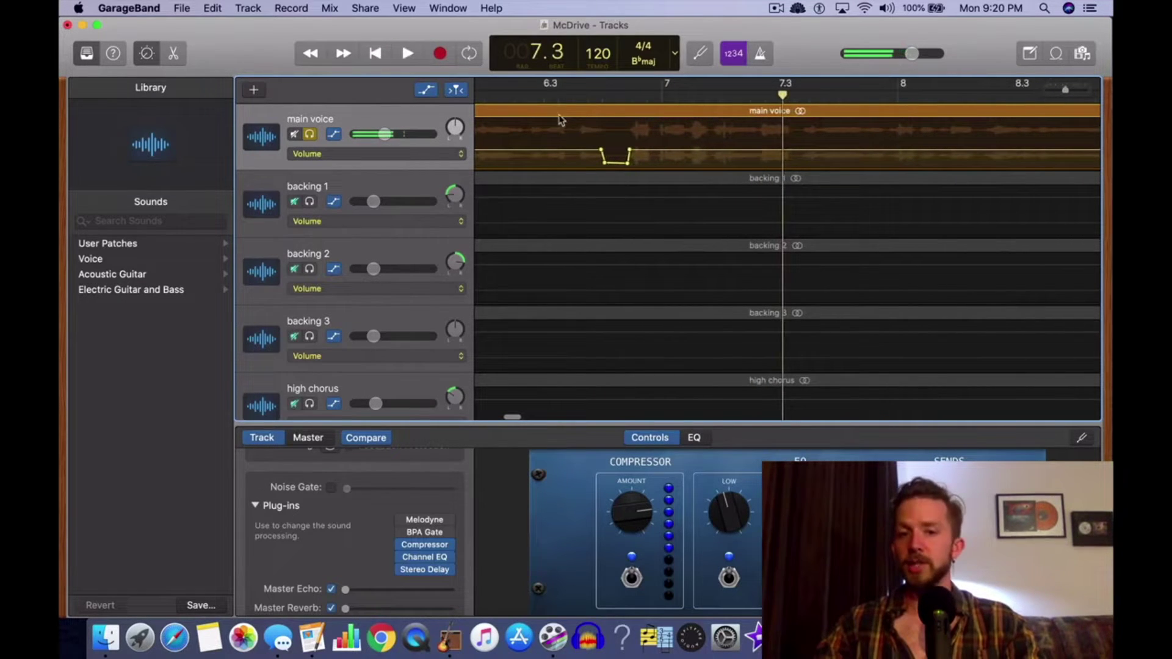
pyautogui.click(374, 55)
pyautogui.click(407, 54)
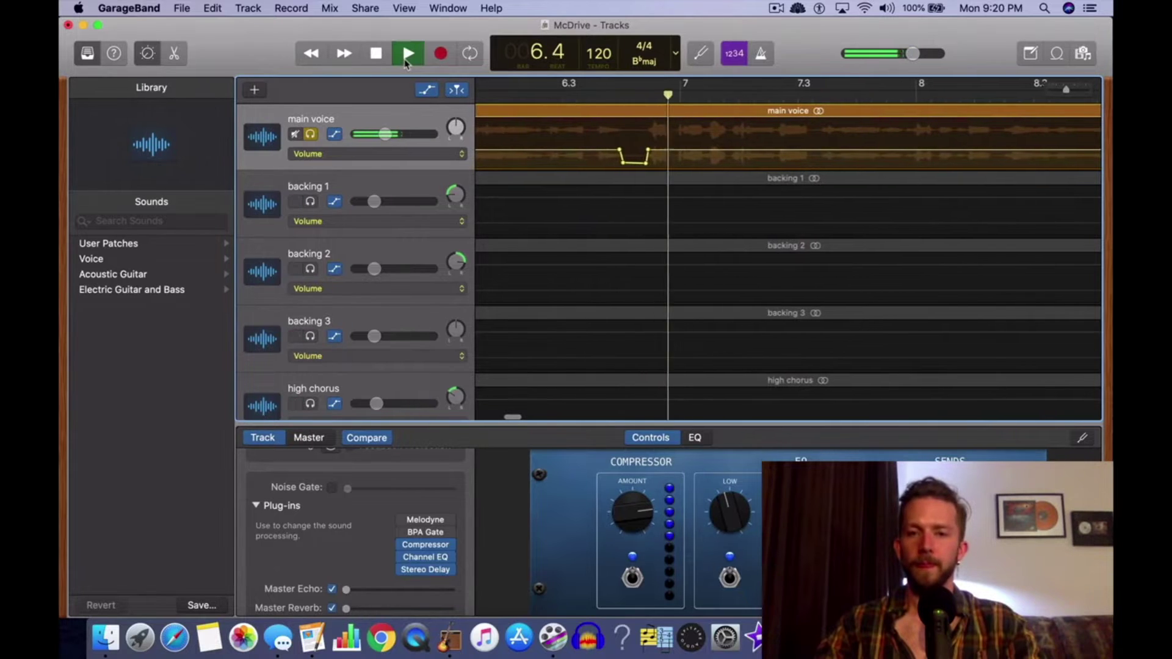
pyautogui.click(377, 54)
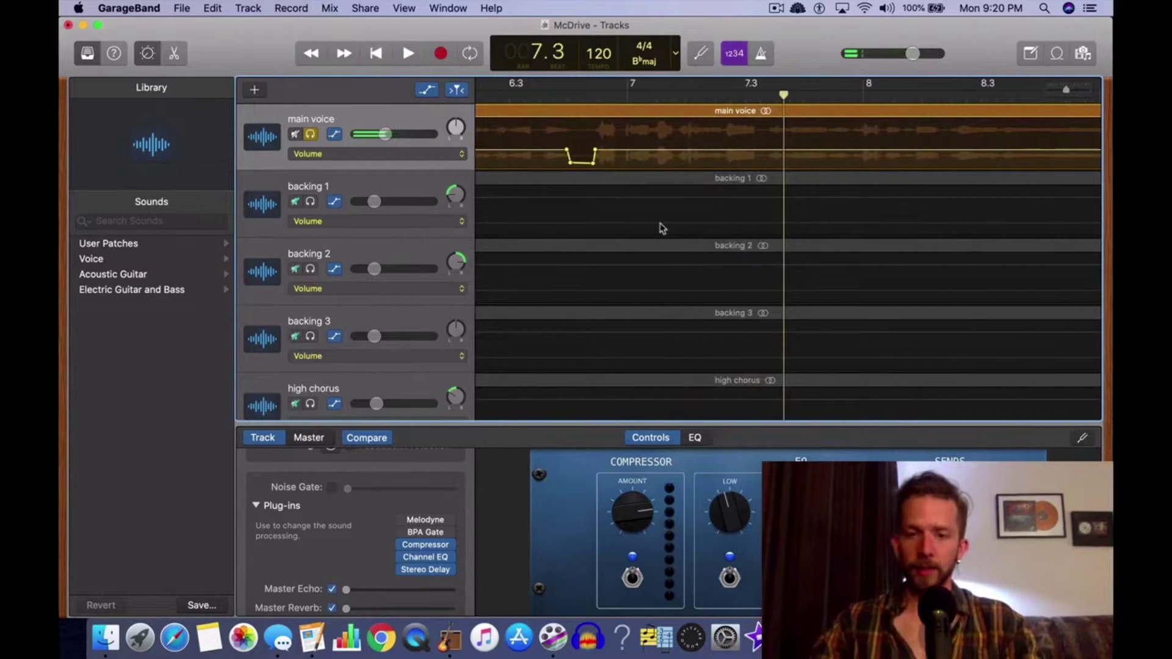
pyautogui.click(565, 151)
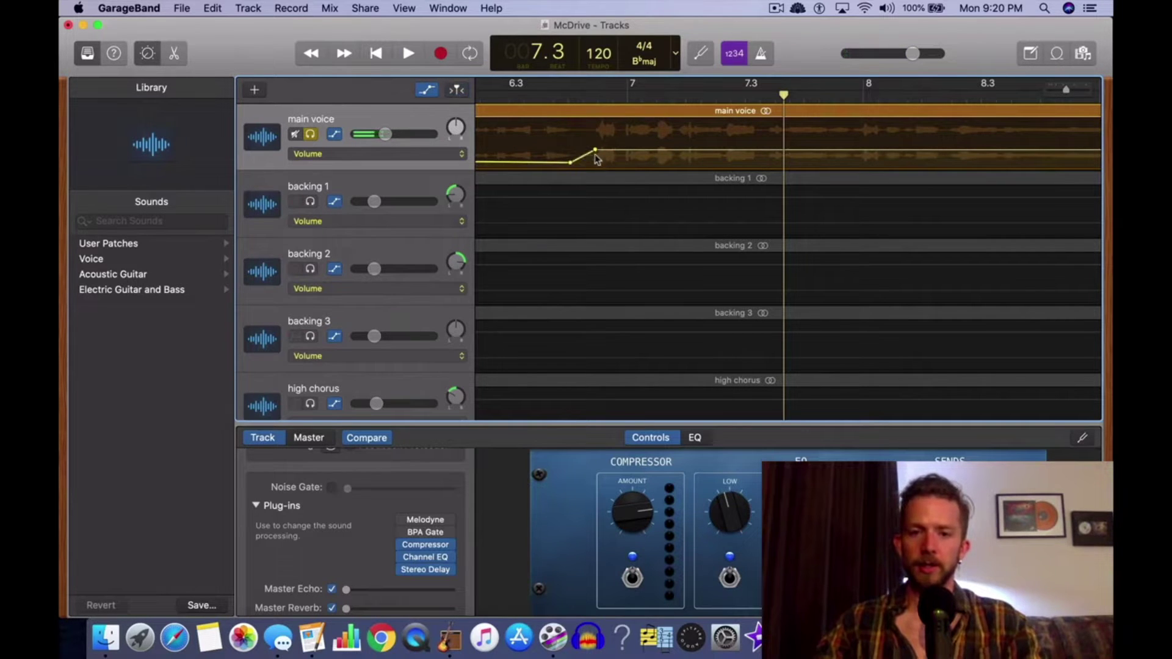
pyautogui.click(594, 150)
pyautogui.click(569, 163)
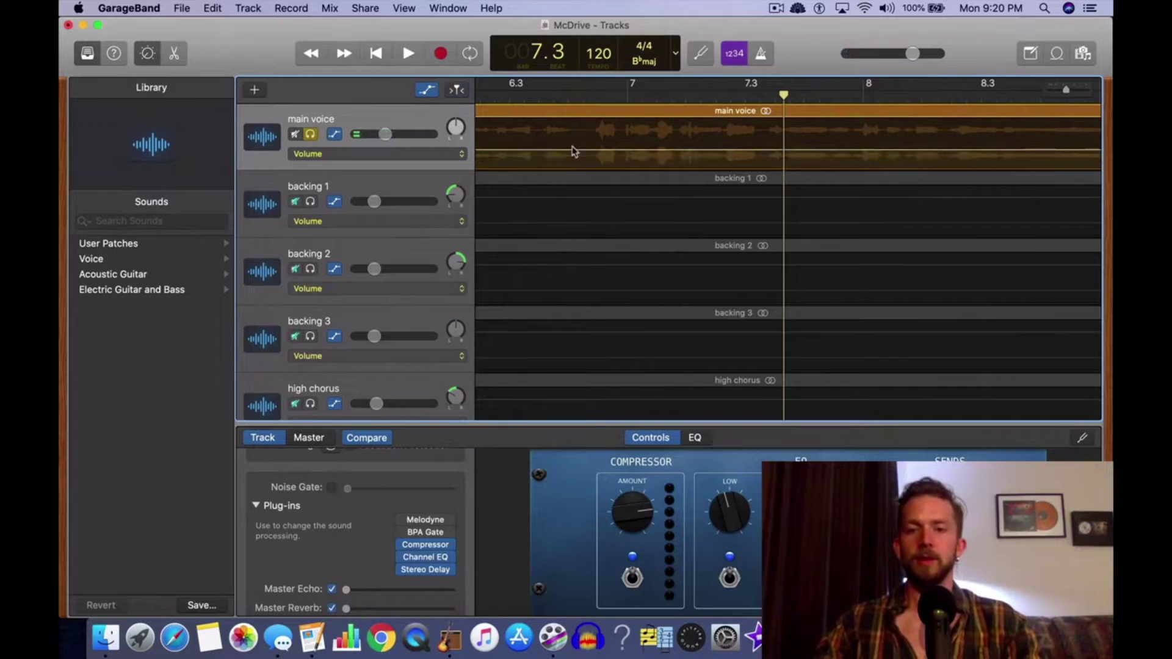
pyautogui.press('super+Left')
pyautogui.press('super+Left')
pyautogui.press('super+Left')
# Hide the automation lanes, switch on Melodyne and open its editor for the main voice
pyautogui.click(414, 89)
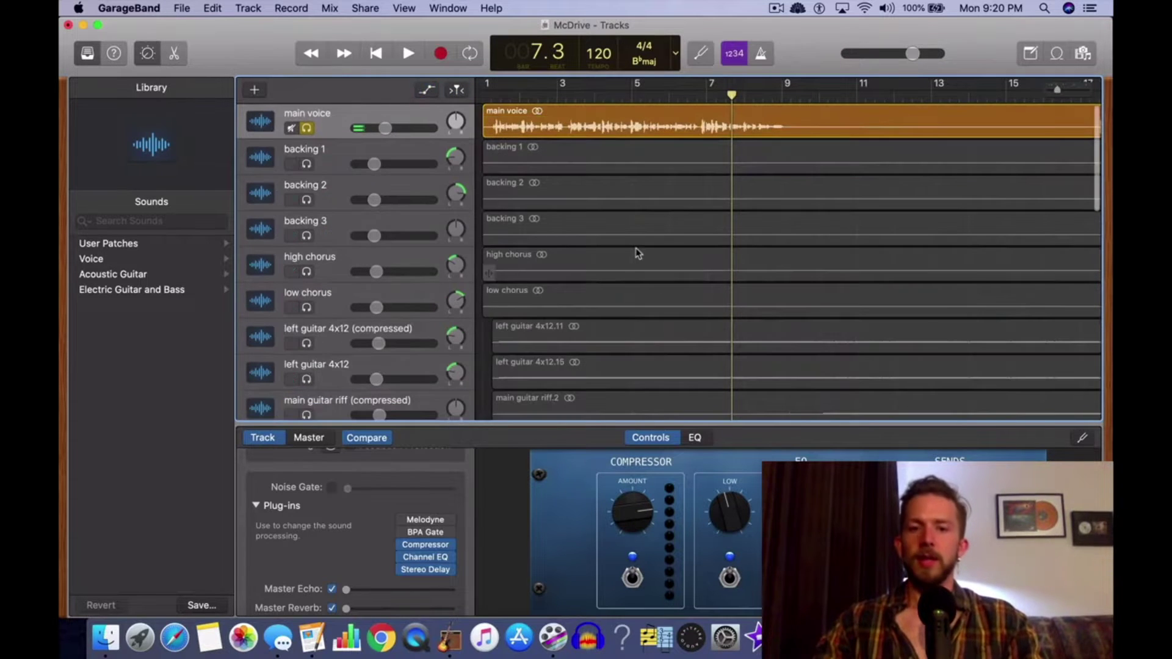
pyautogui.click(402, 520)
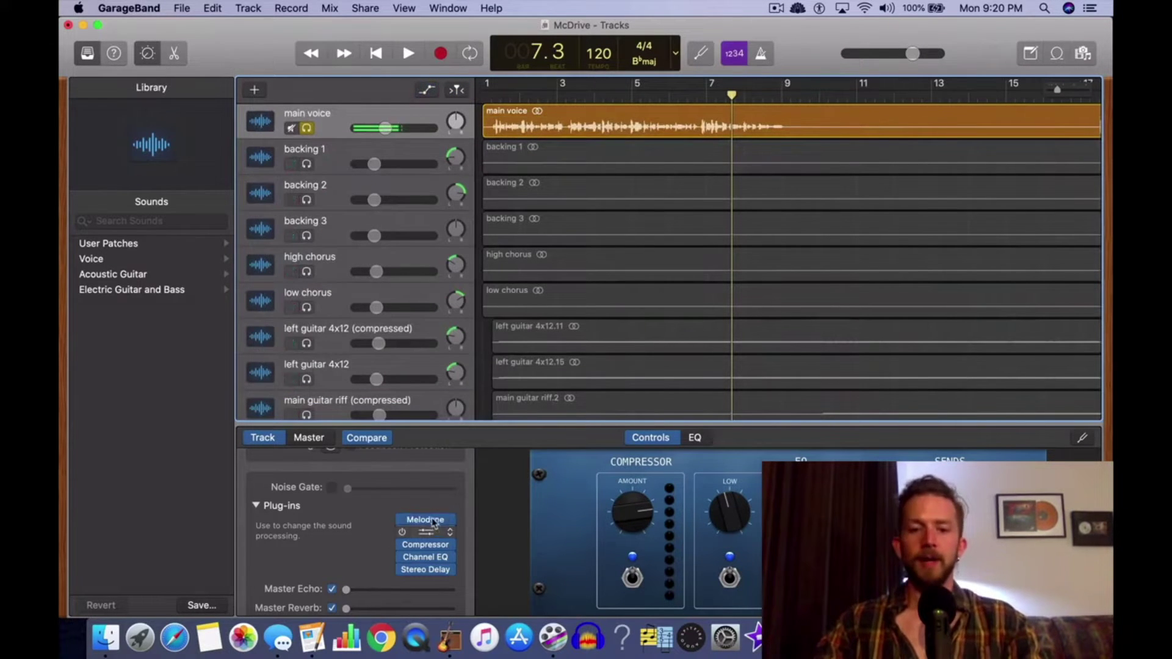
pyautogui.moveTo(425, 522)
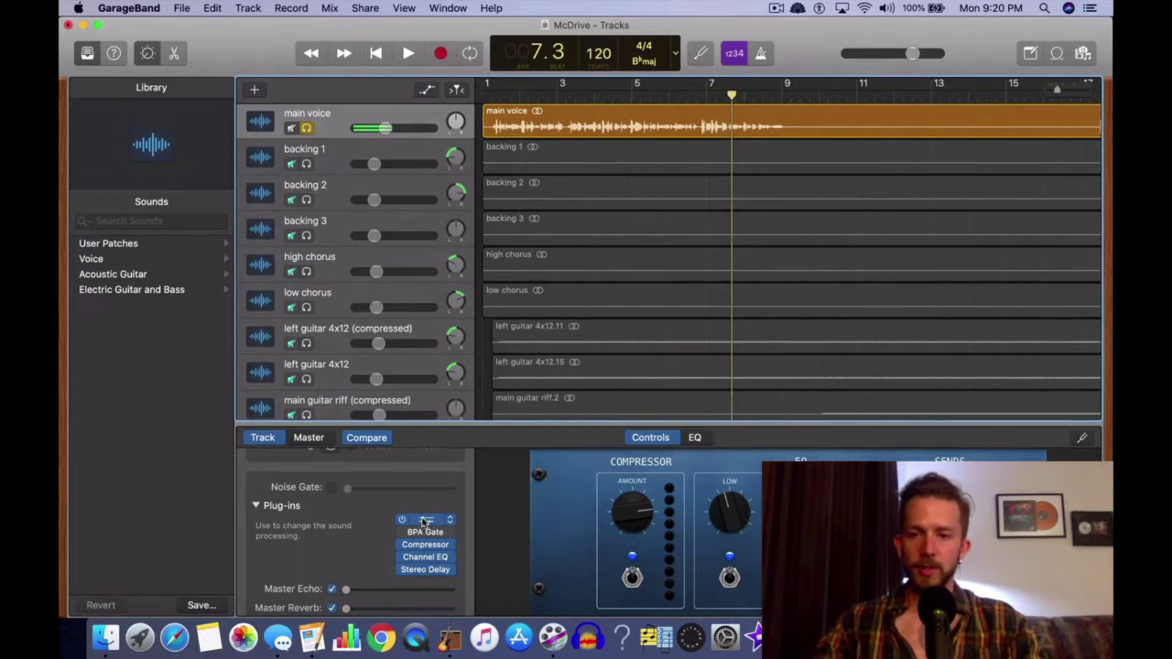
pyautogui.press('super+Right')
pyautogui.press('super+Right')
pyautogui.press('super+Right')
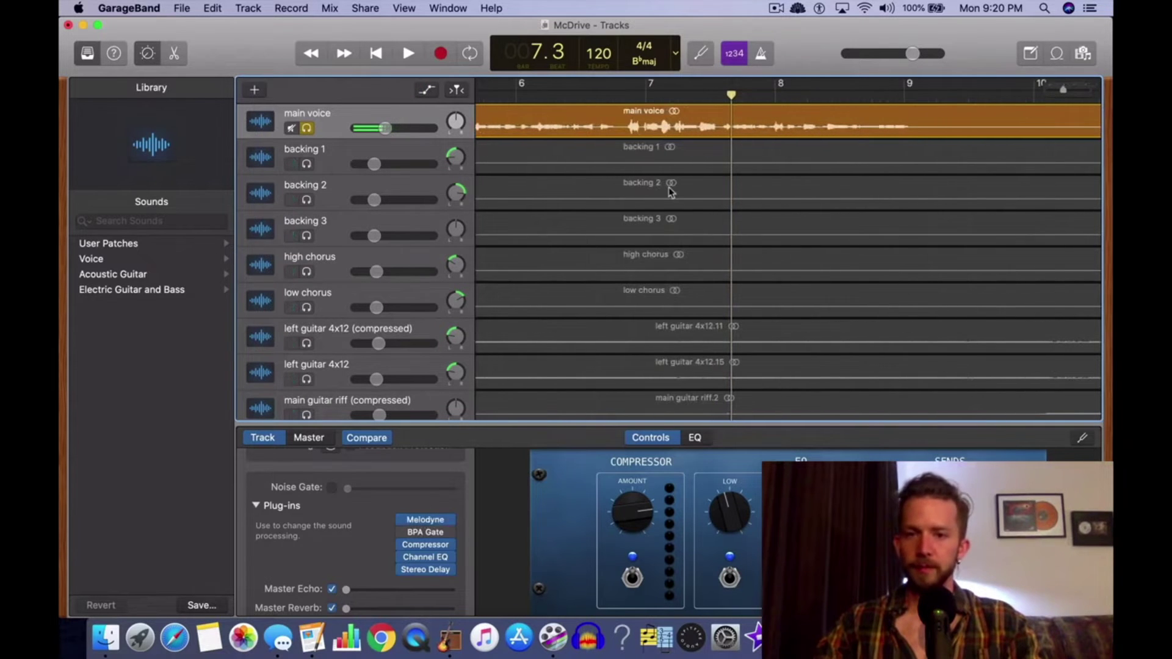
pyautogui.click(434, 521)
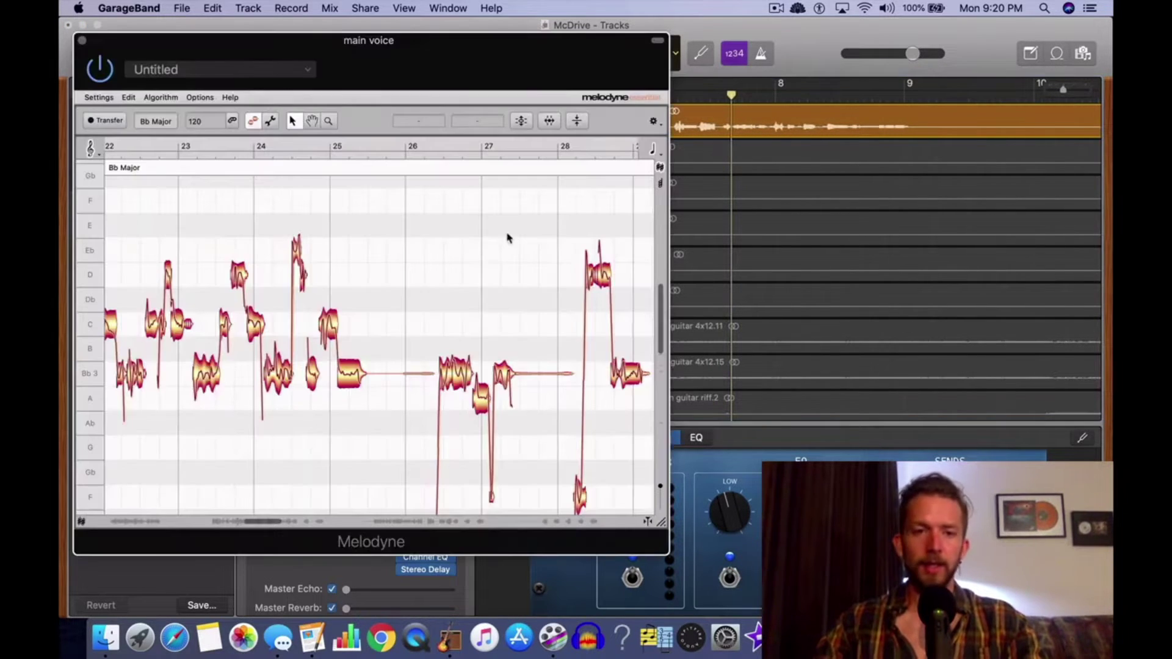
pyautogui.hscroll(-10, 507, 238)
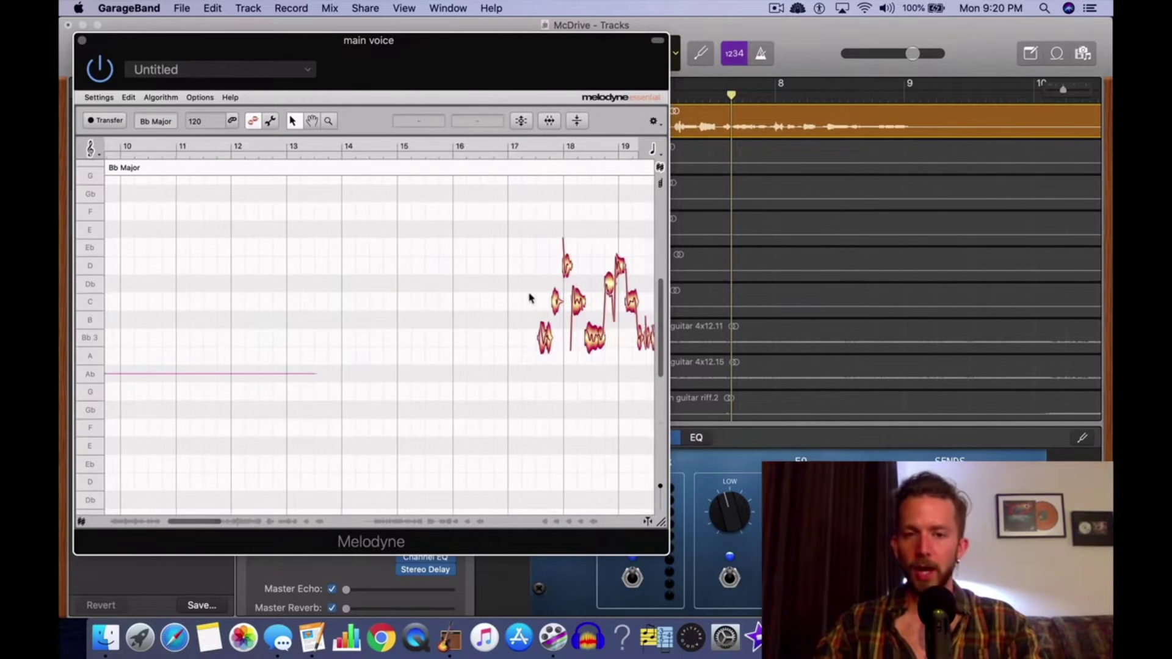
pyautogui.hscroll(10, 530, 297)
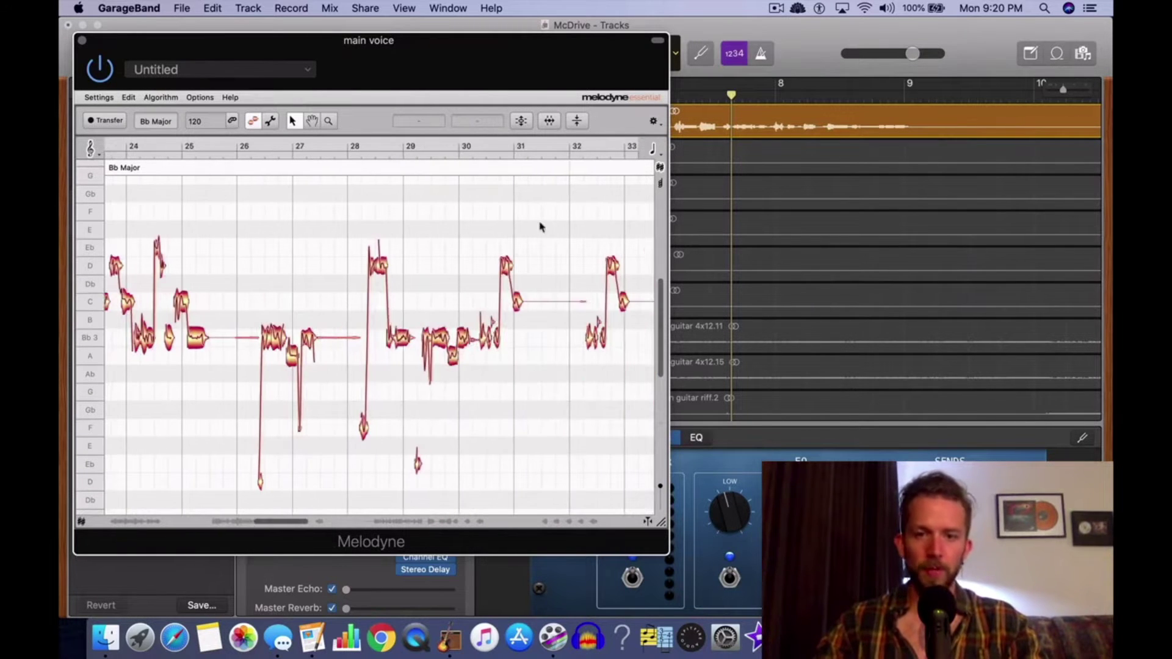
# Move the Melodyne window off the track list and return playback to the song's start
pyautogui.moveTo(543, 47); pyautogui.dragTo(703, 182)
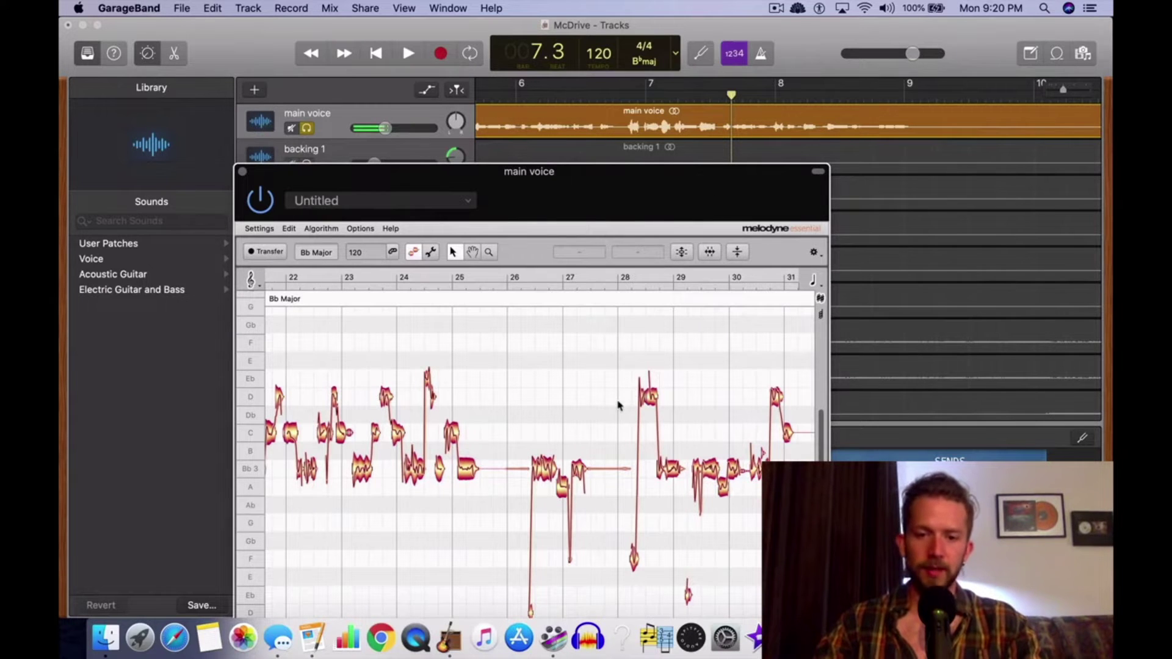
pyautogui.moveTo(822, 428); pyautogui.dragTo(813, 443)
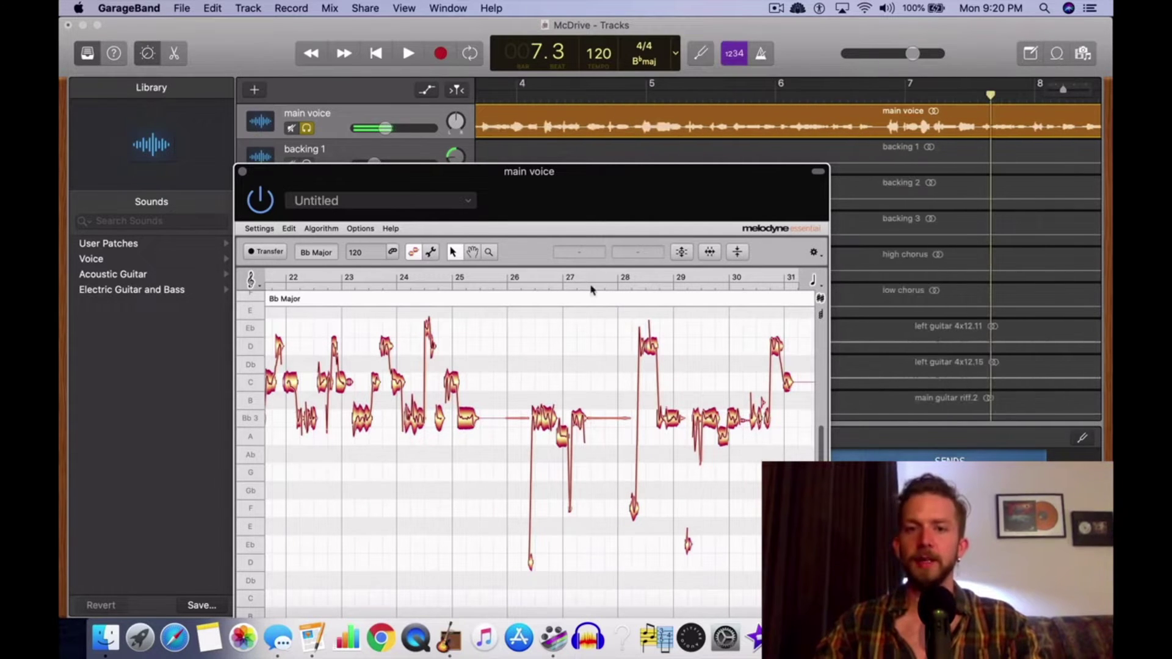
pyautogui.hscroll(-10, 590, 290)
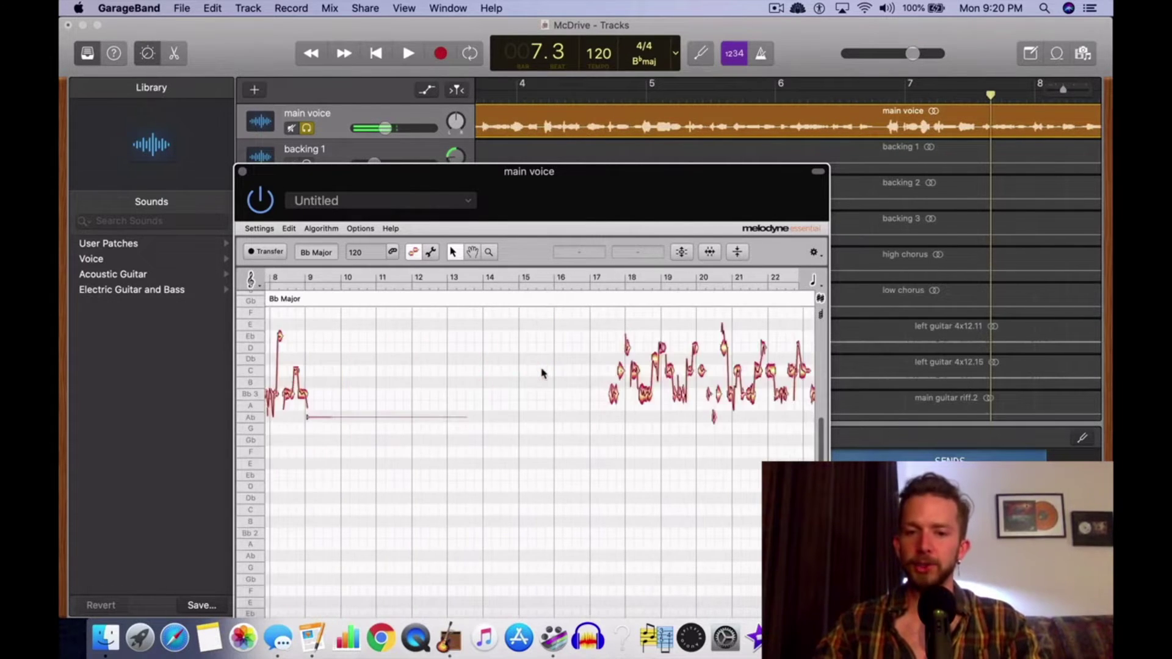
pyautogui.hscroll(-6, 542, 374)
pyautogui.scroll(5, 542, 373)
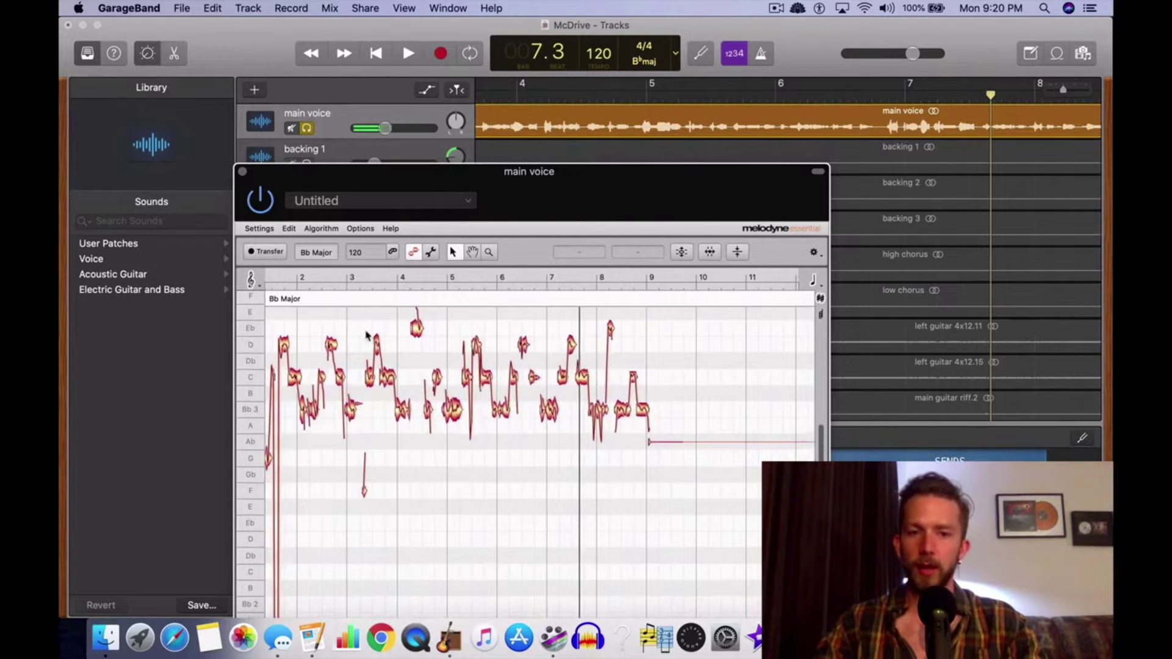
pyautogui.click(376, 56)
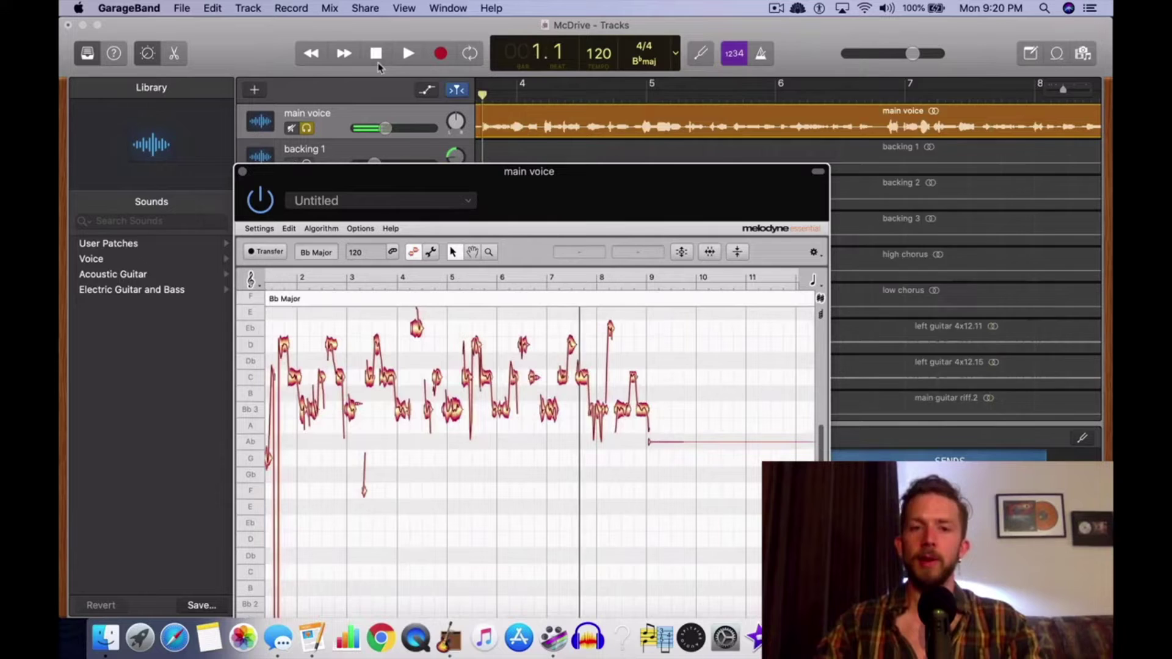
# Play from the start, stop at the breath and delete the small fragment after Bb 3 in Melodyne
pyautogui.moveTo(569, 191); pyautogui.dragTo(638, 199)
pyautogui.hscroll(-5, 431, 358)
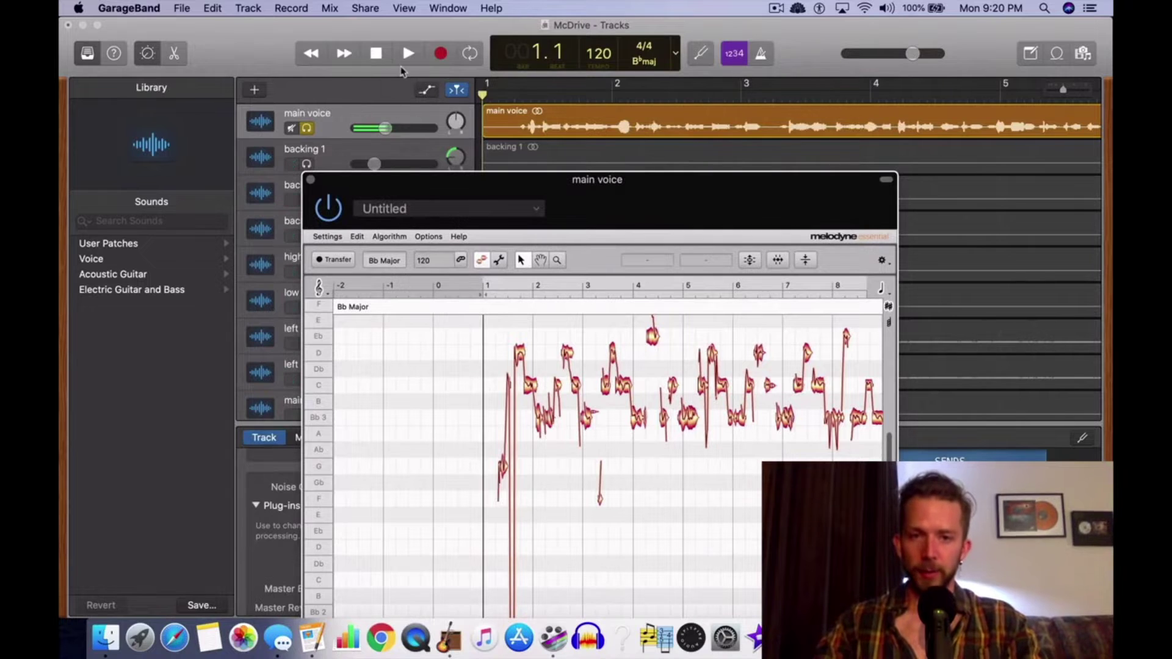
pyautogui.click(406, 54)
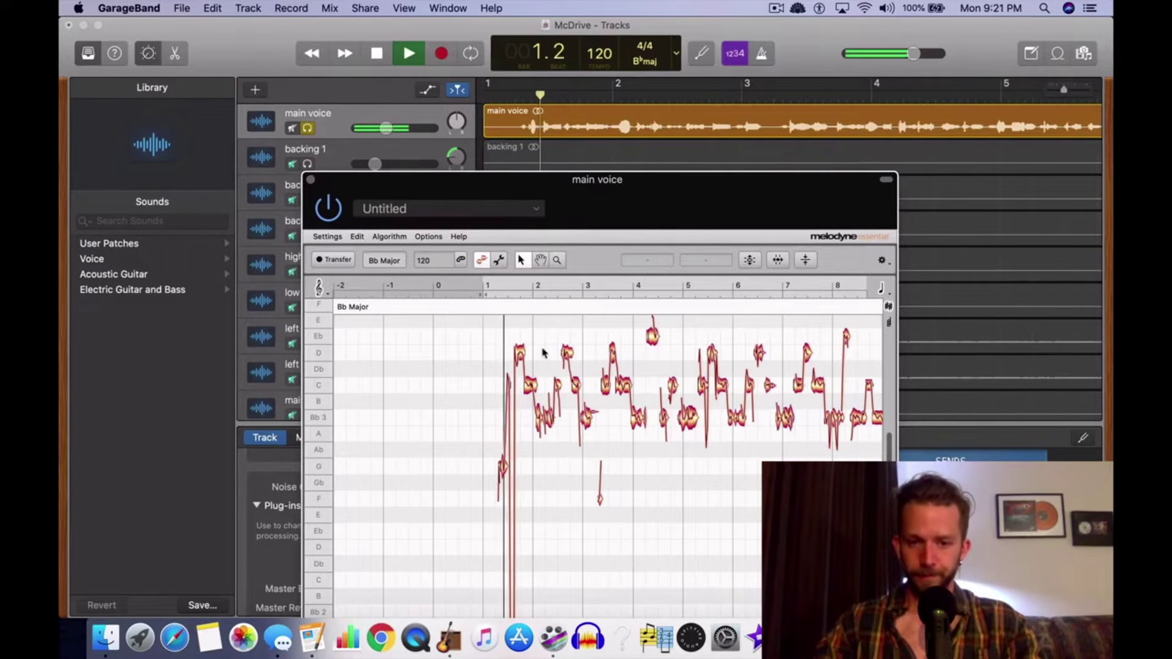
pyautogui.scroll(3, 564, 429)
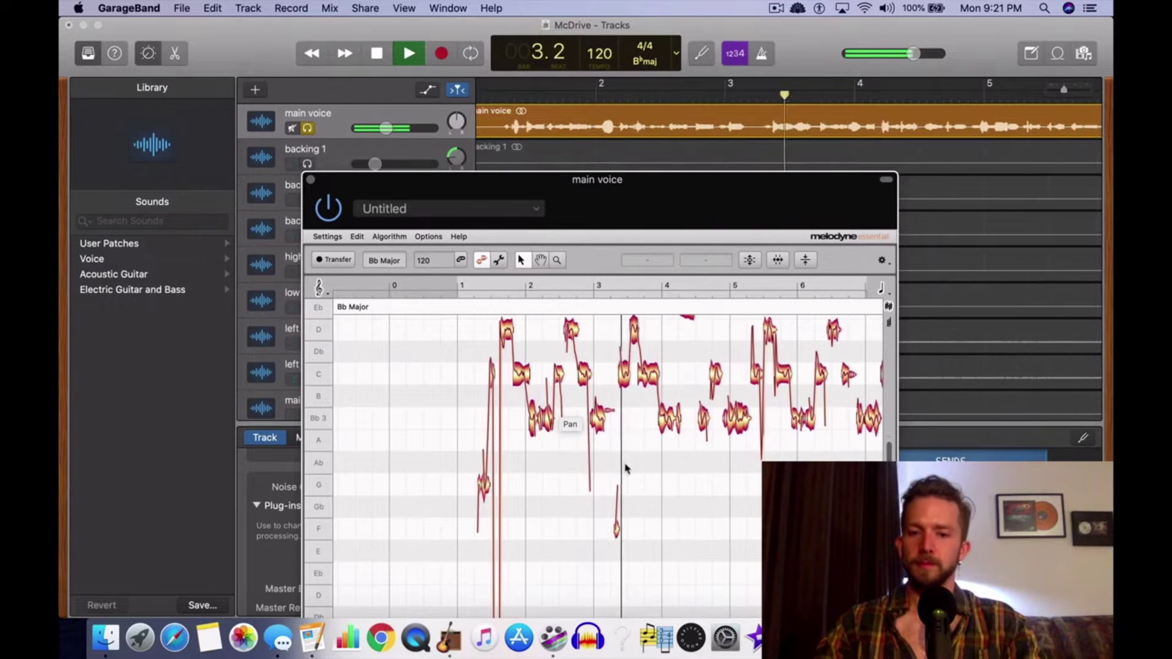
pyautogui.click(377, 55)
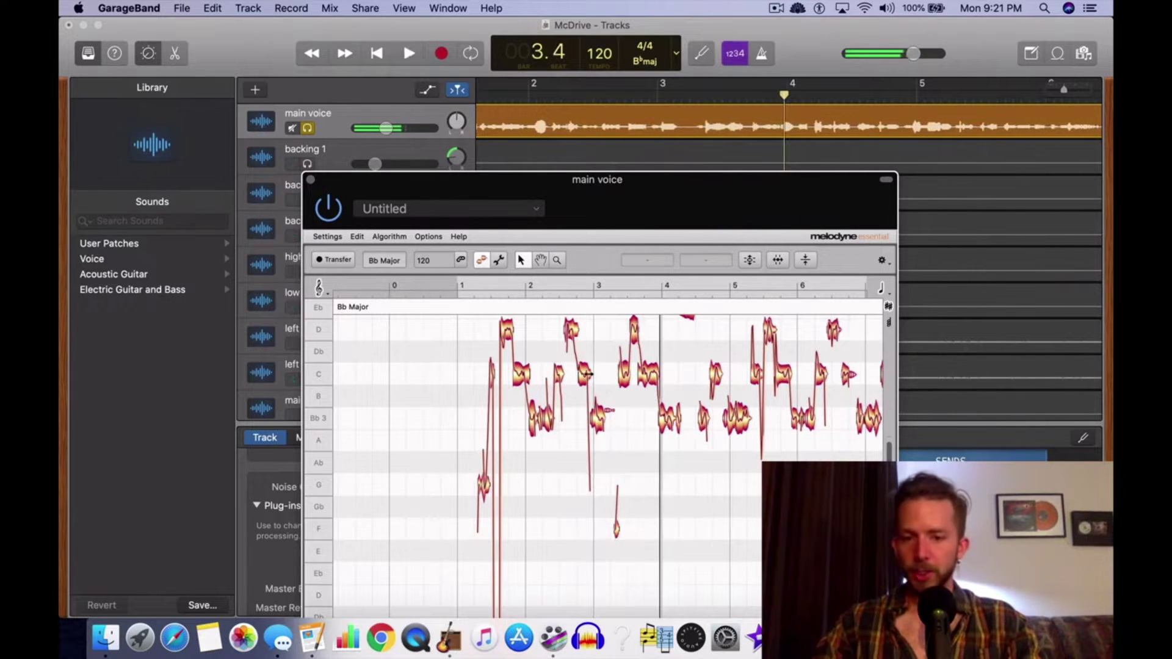
pyautogui.click(610, 415)
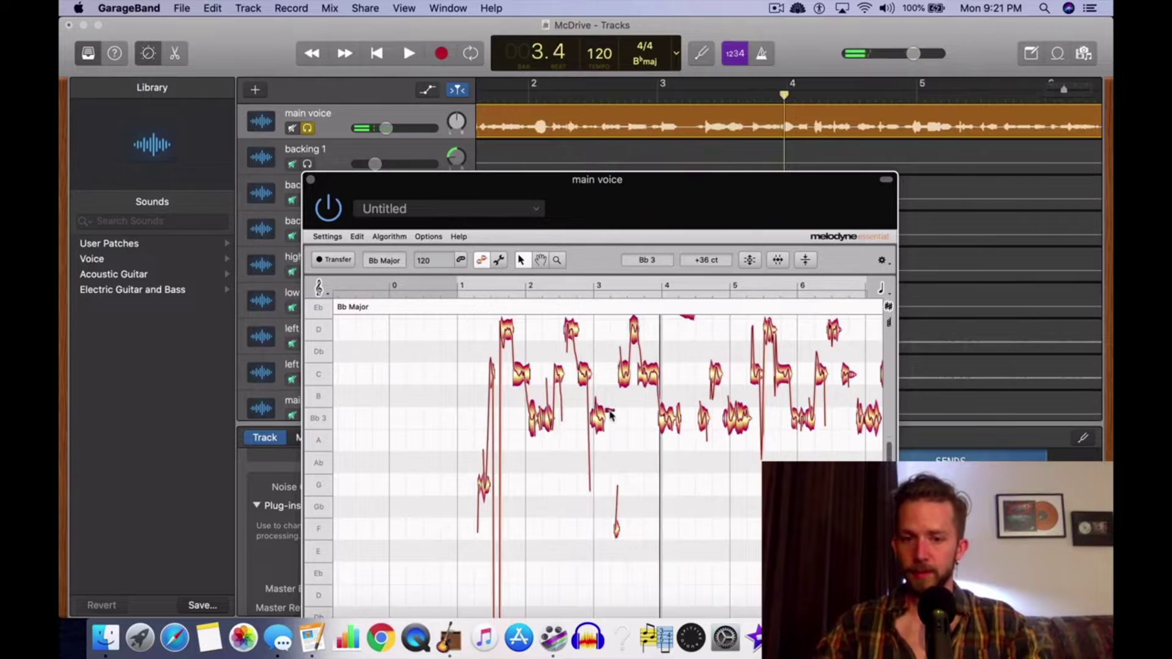
pyautogui.scroll(3, 616, 427)
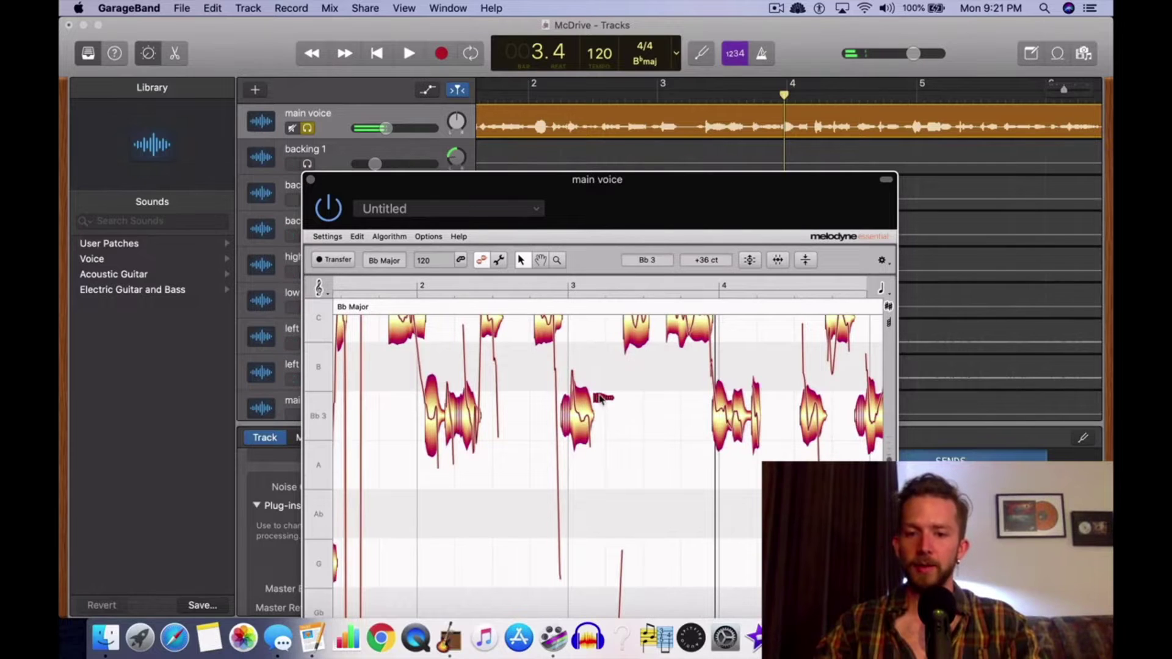
pyautogui.press('Delete')
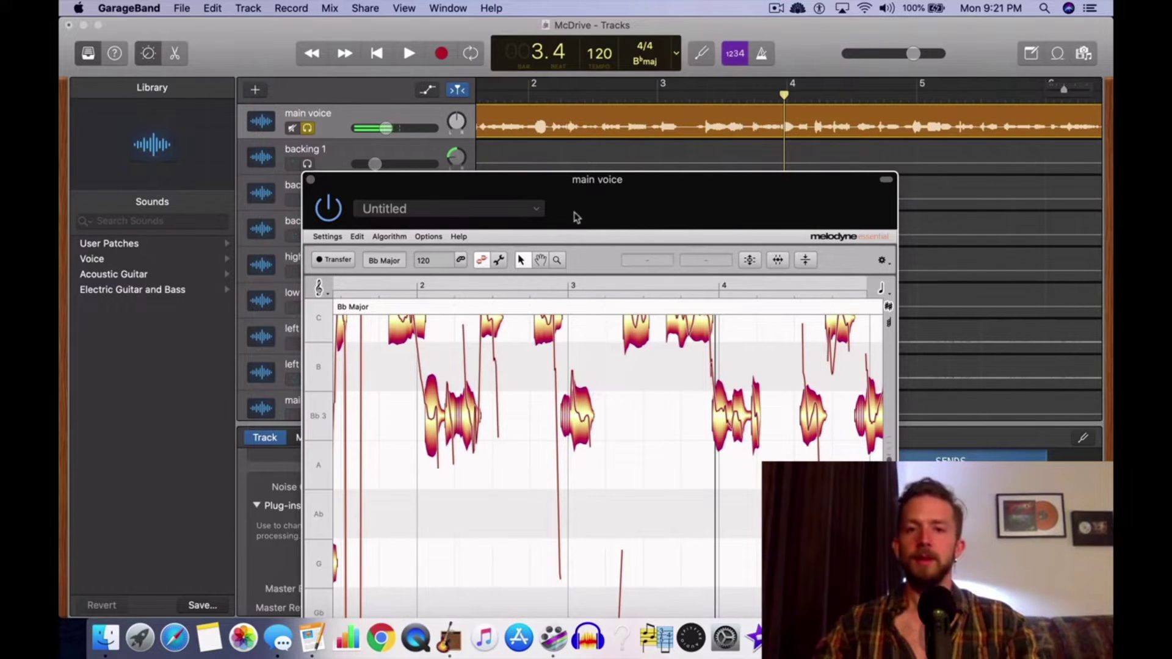
# Play the passage from bar 2 twice to hear the breath after the Bb 3 note
pyautogui.click(527, 103)
pyautogui.click(409, 55)
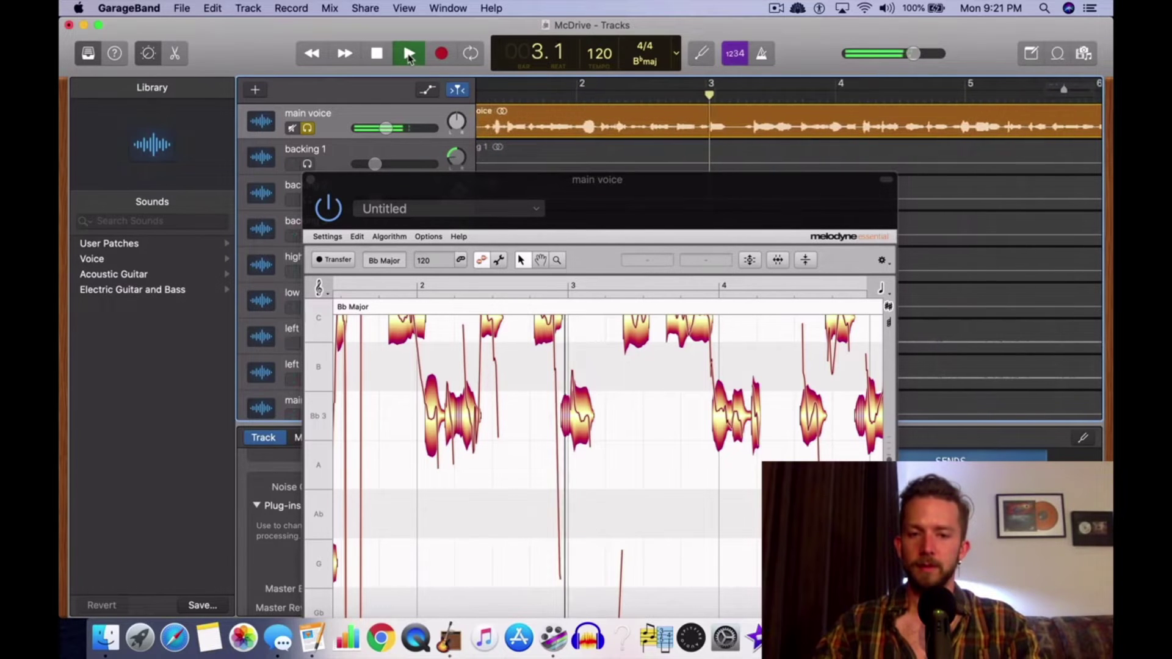
pyautogui.press('space')
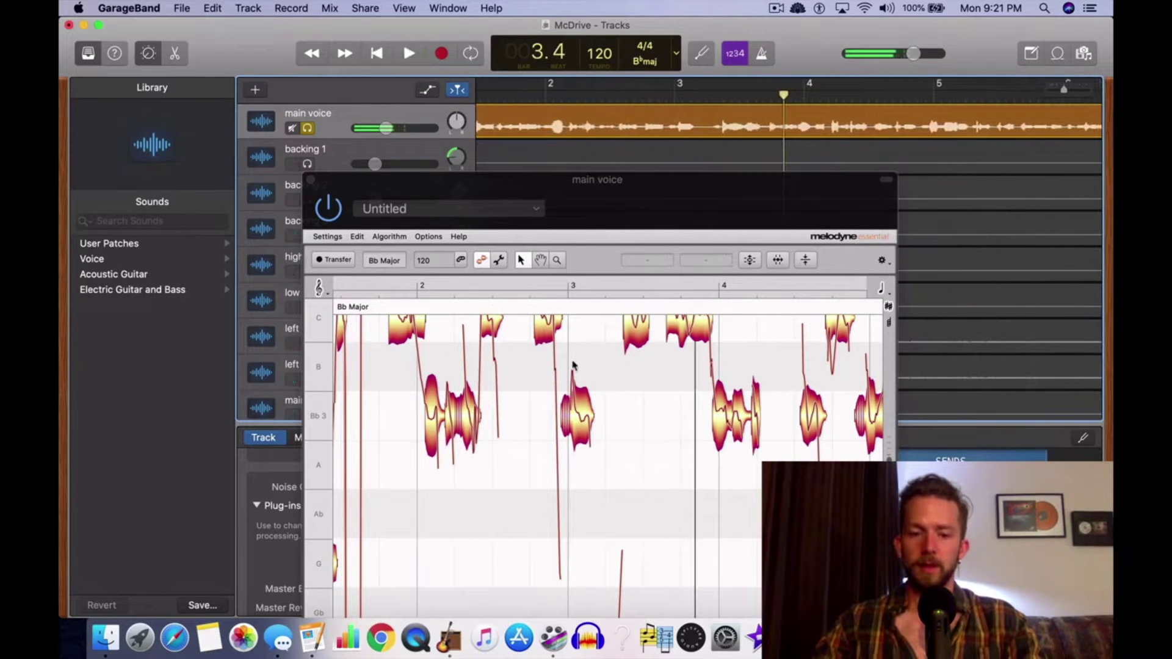
pyautogui.click(613, 438)
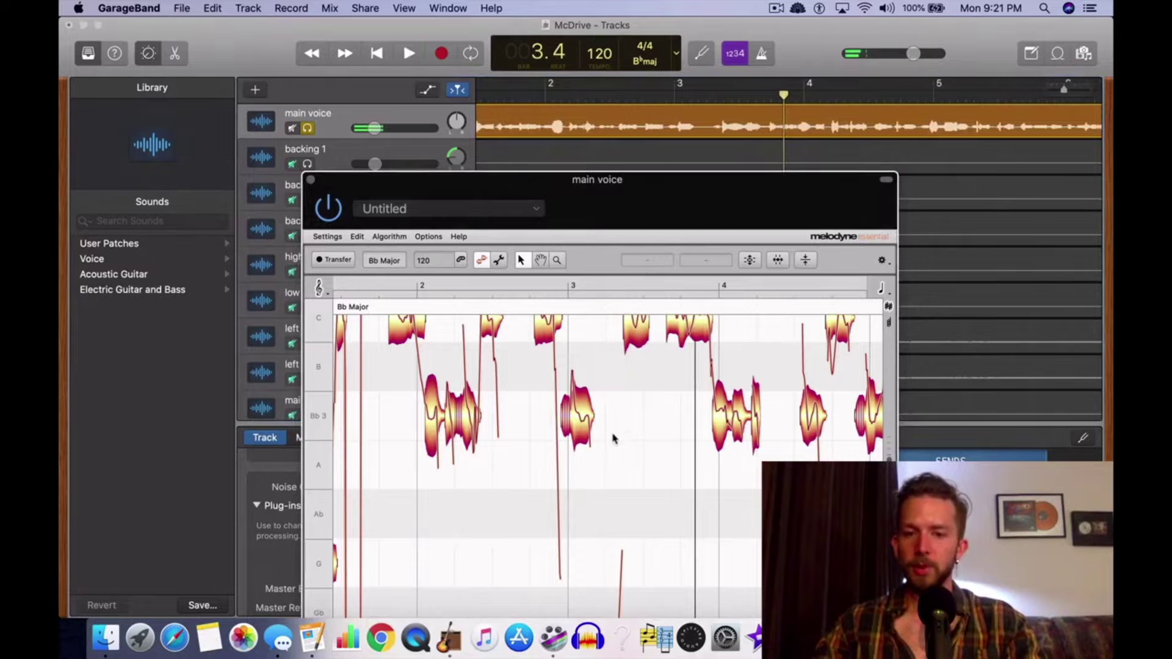
pyautogui.click(551, 93)
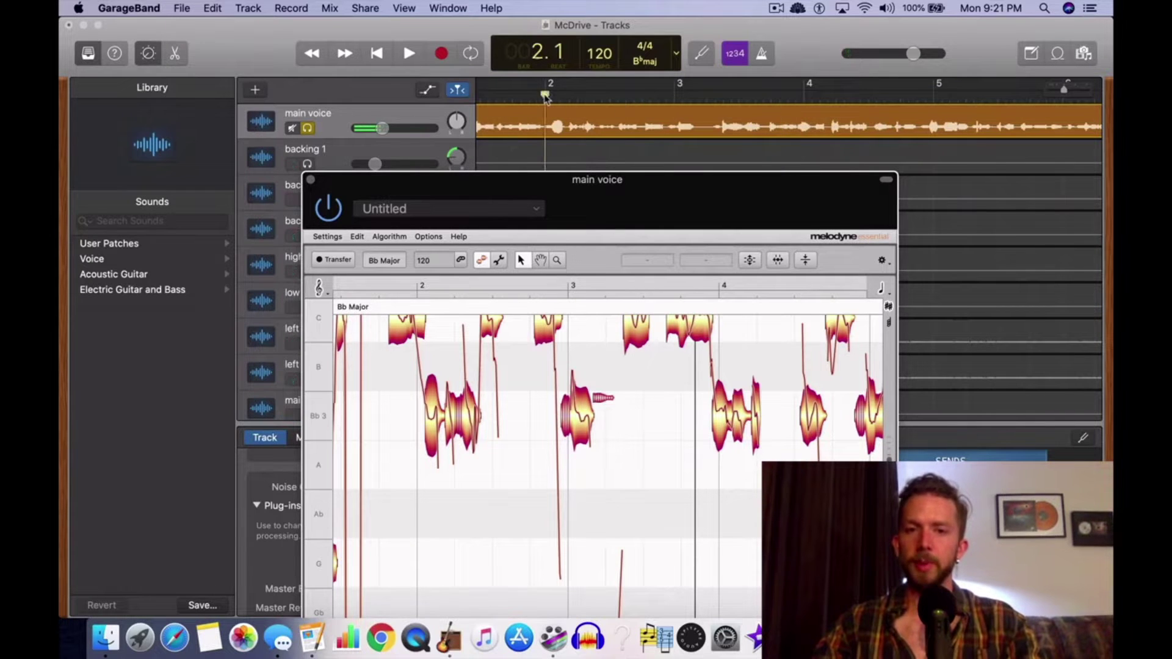
pyautogui.click(410, 54)
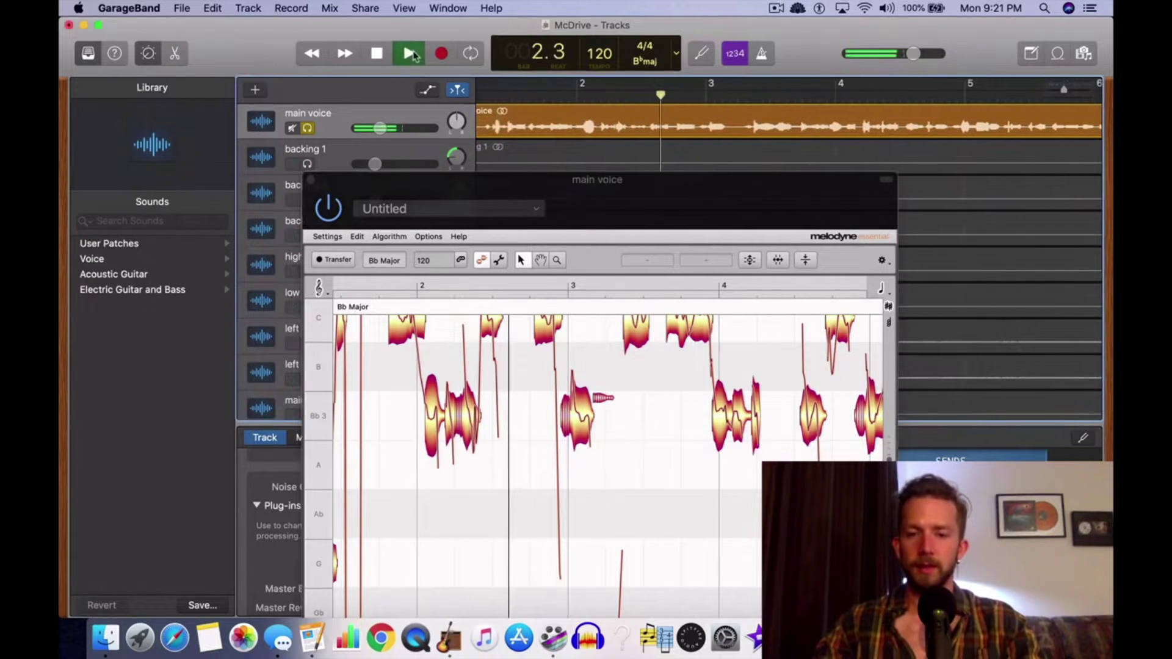
pyautogui.click(376, 53)
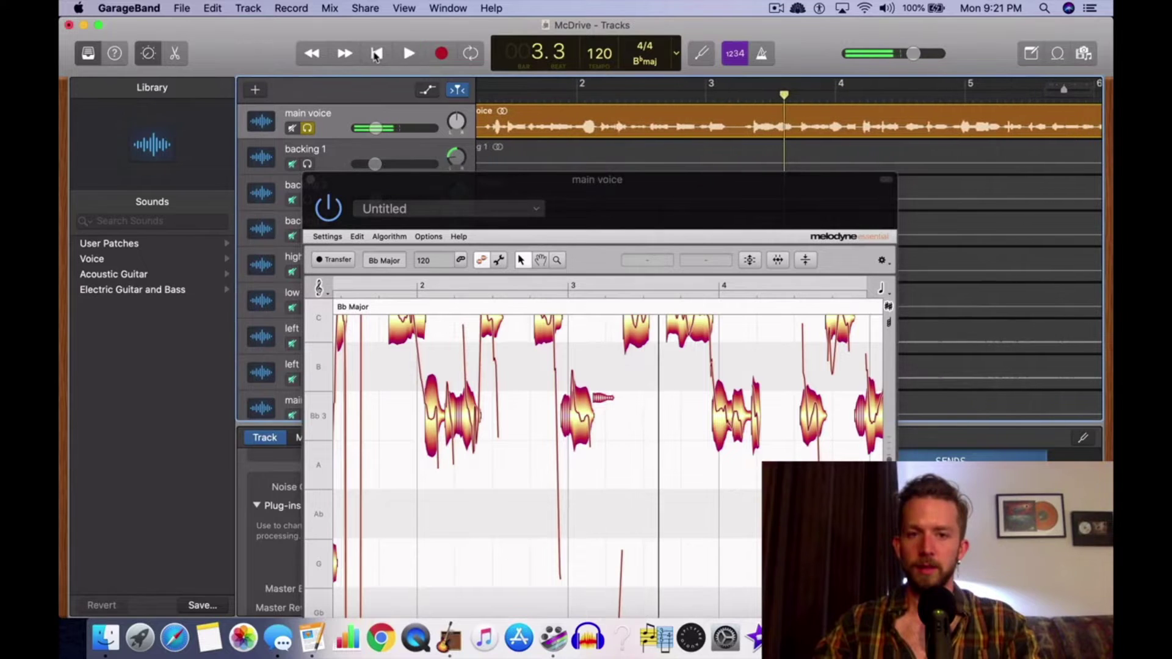
# Delete the breath fragment after Bb 3 and replay from bar 2 to confirm it's gone
pyautogui.click(608, 400)
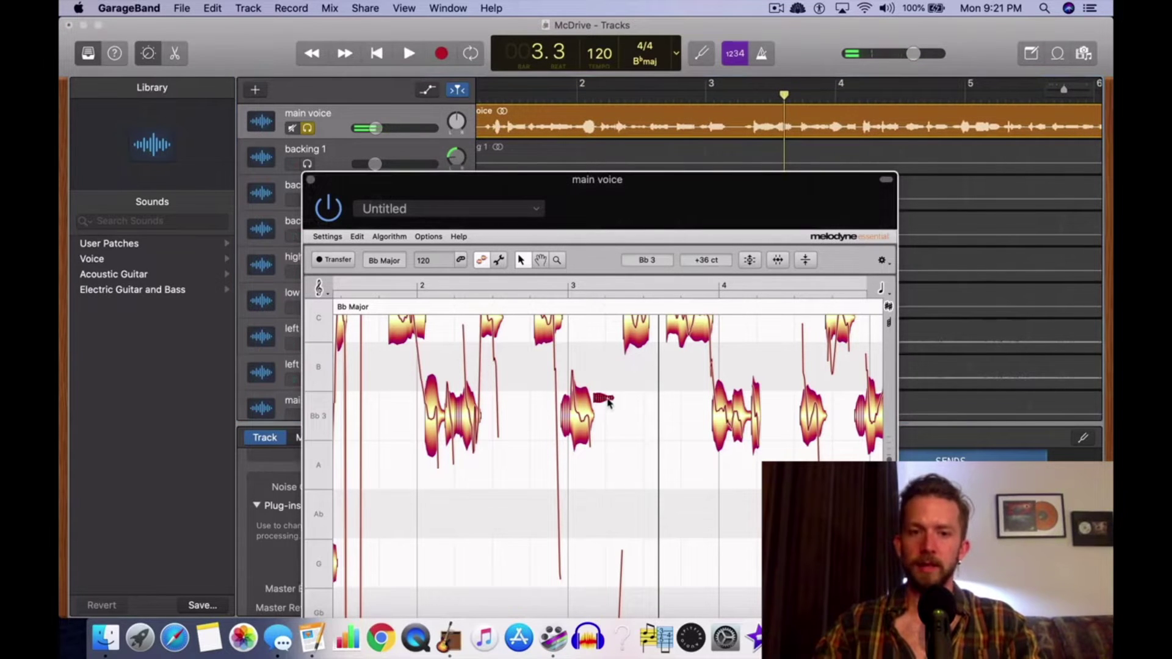
pyautogui.press('Delete')
pyautogui.click(579, 92)
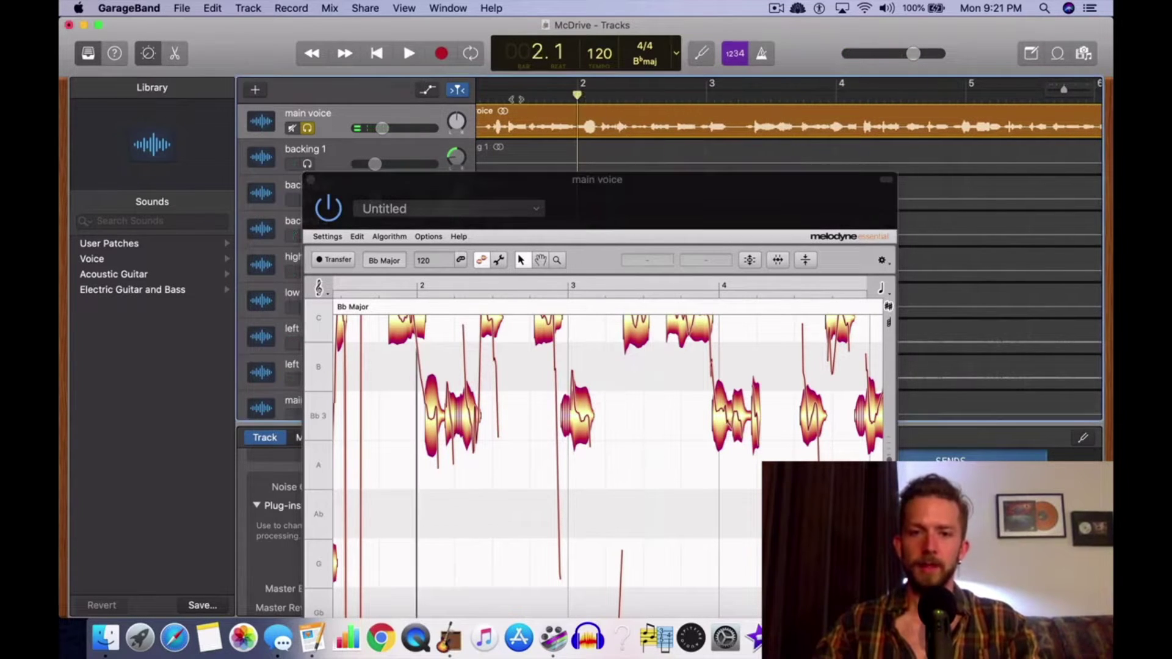
pyautogui.click(409, 53)
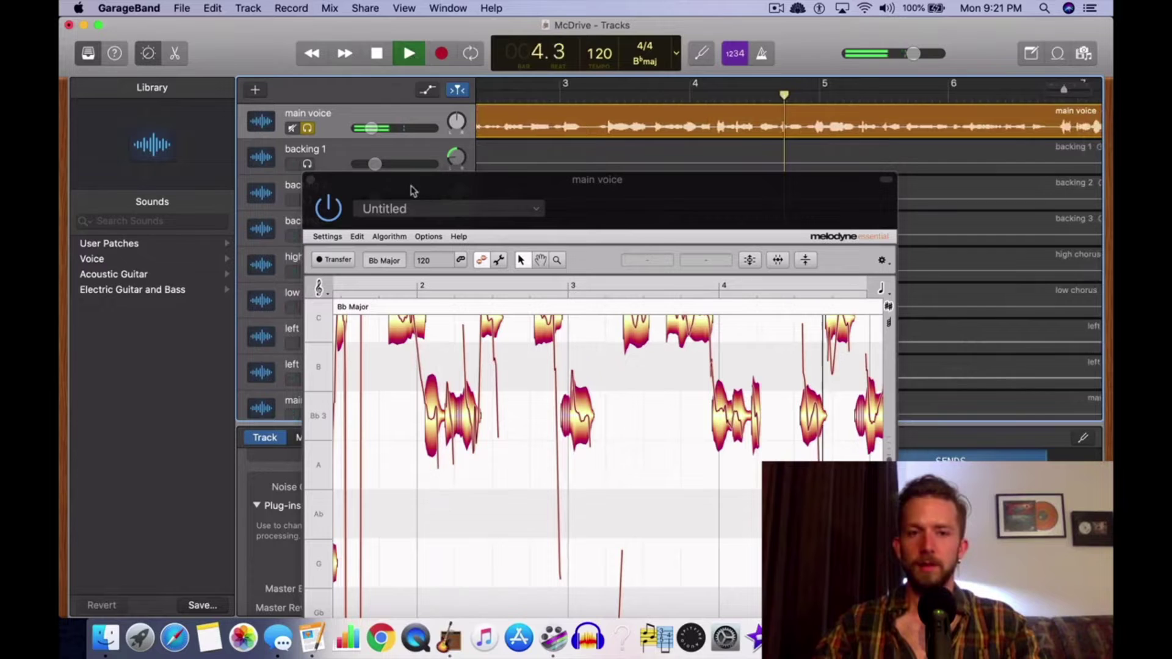
pyautogui.press('space')
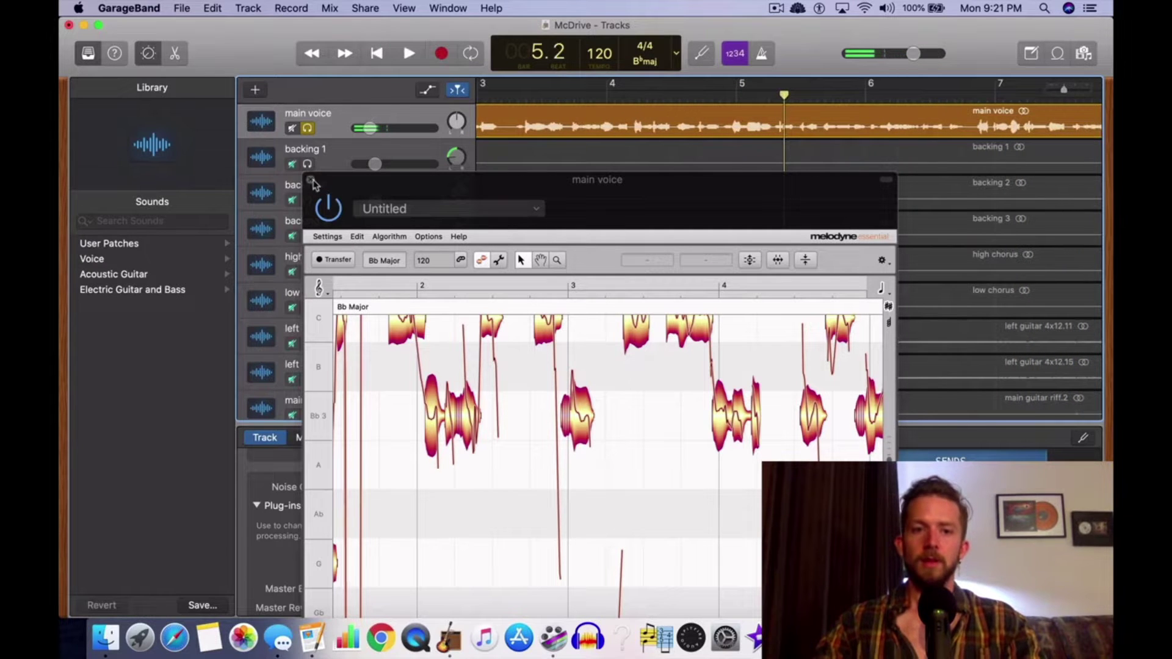
# Close Melodyne and remove the main voice's volume automation points so its level is flat
pyautogui.click(311, 181)
pyautogui.press('a')
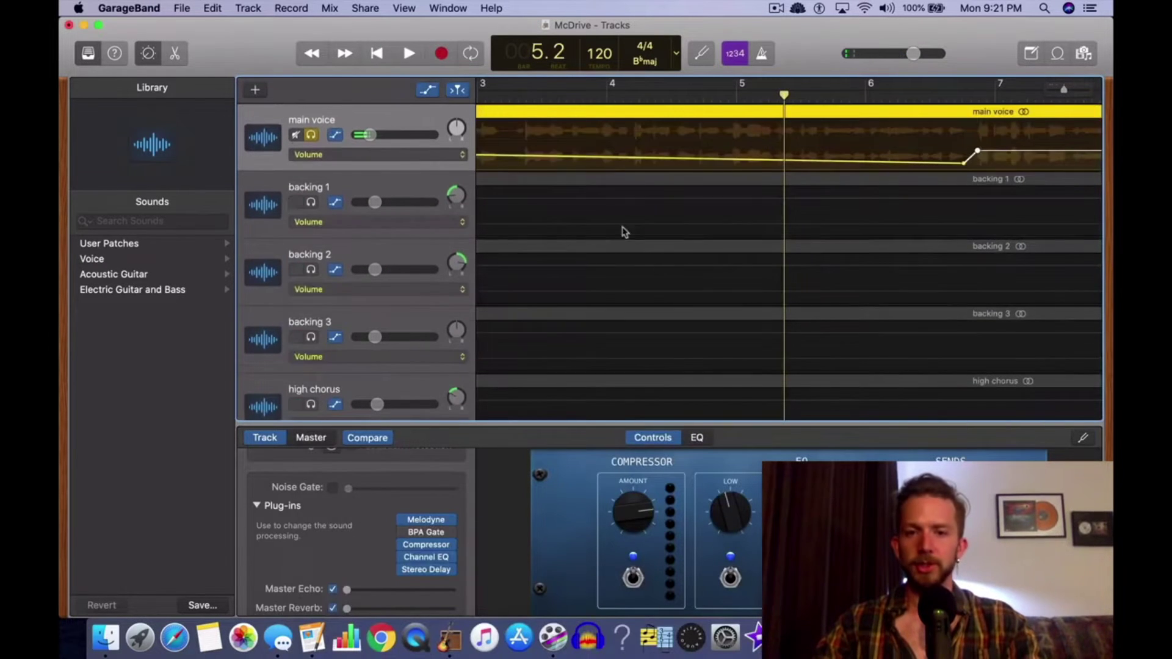
pyautogui.hscroll(-5, 671, 158)
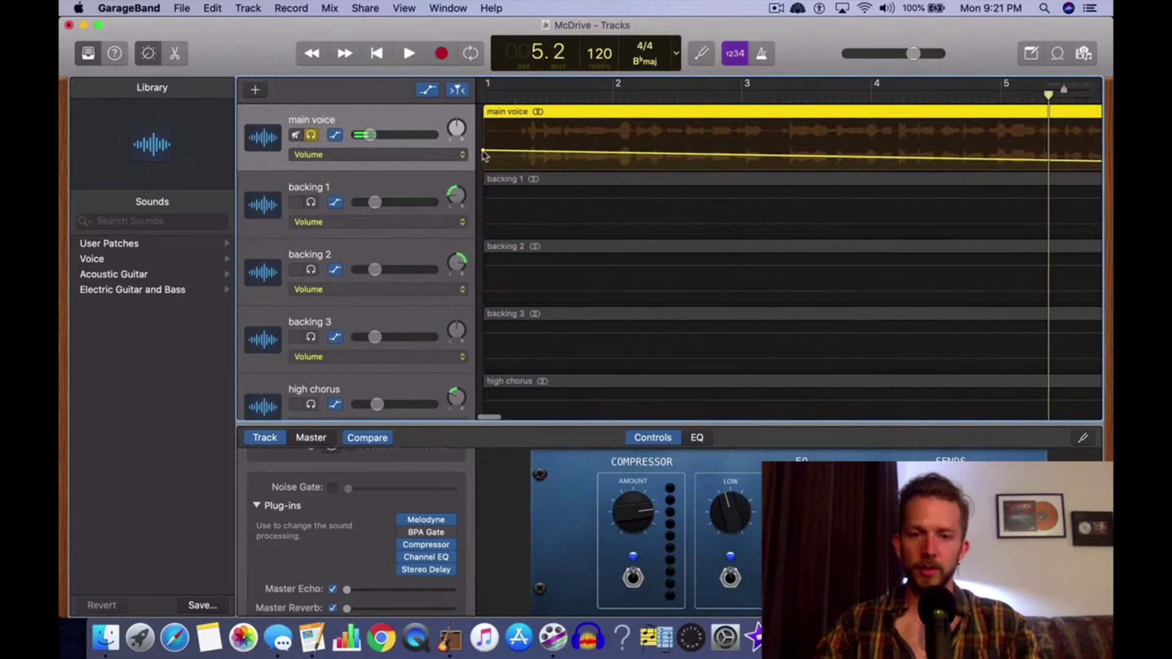
pyautogui.hscroll(5, 952, 160)
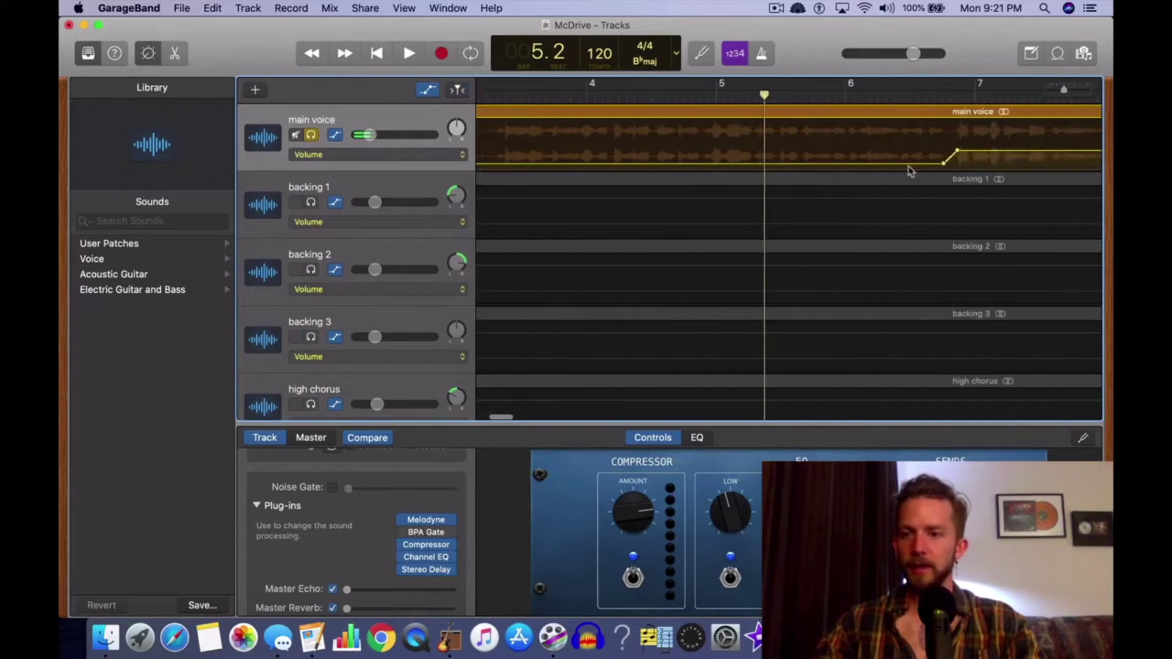
pyautogui.click(943, 164)
pyautogui.click(956, 153)
pyautogui.hscroll(-5, 854, 153)
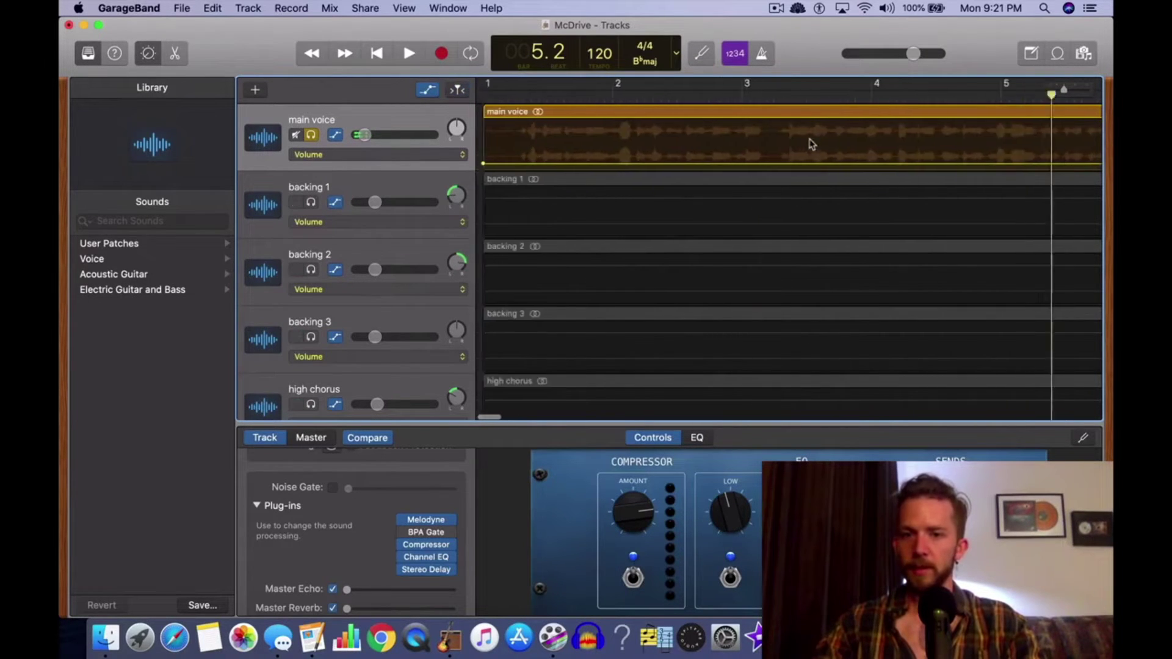
pyautogui.click(482, 164)
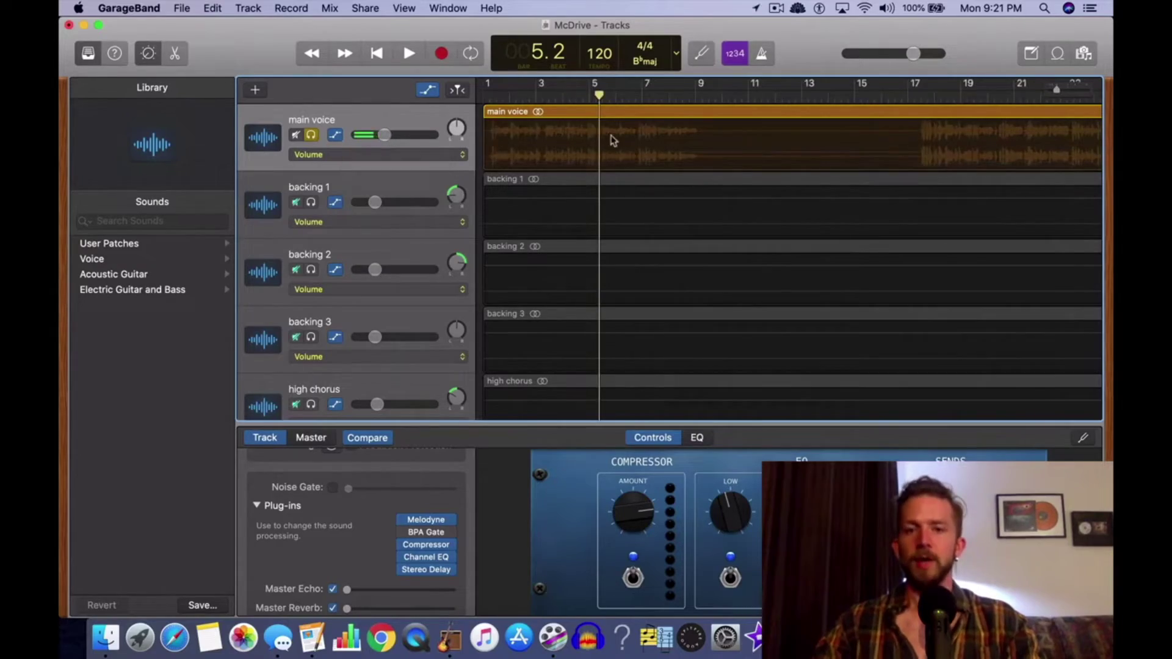
# Turn on Flex editing and zoom in on the first bars of the song
pyautogui.hscroll(2, 512, 224)
pyautogui.hscroll(-2, 586, 235)
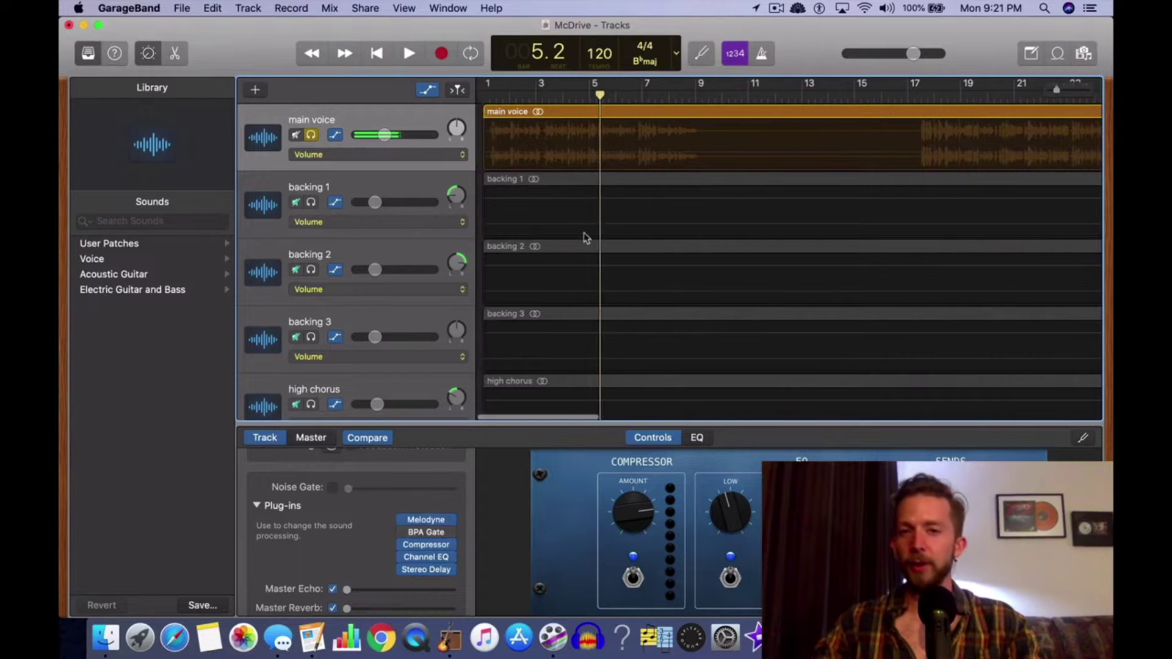
pyautogui.click(457, 90)
pyautogui.press('super+Right')
pyautogui.press('super+Right')
pyautogui.press('super+Right')
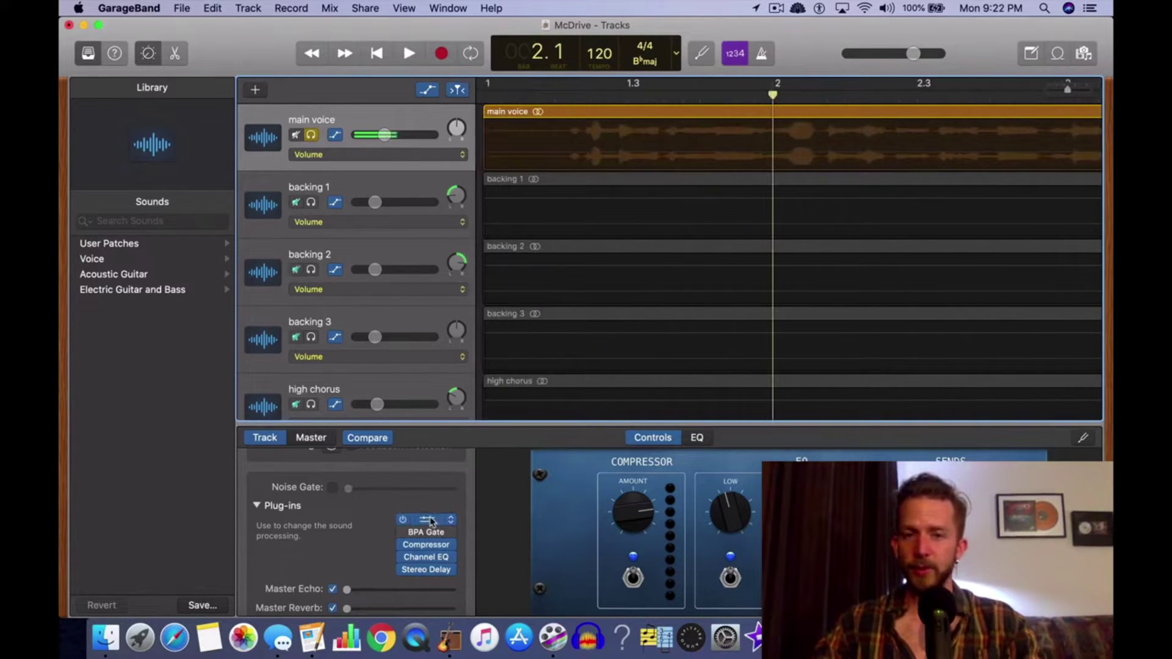
# Hide the automation lanes, open the main voice in Melodyne and play briefly from bar 2
pyautogui.press('a')
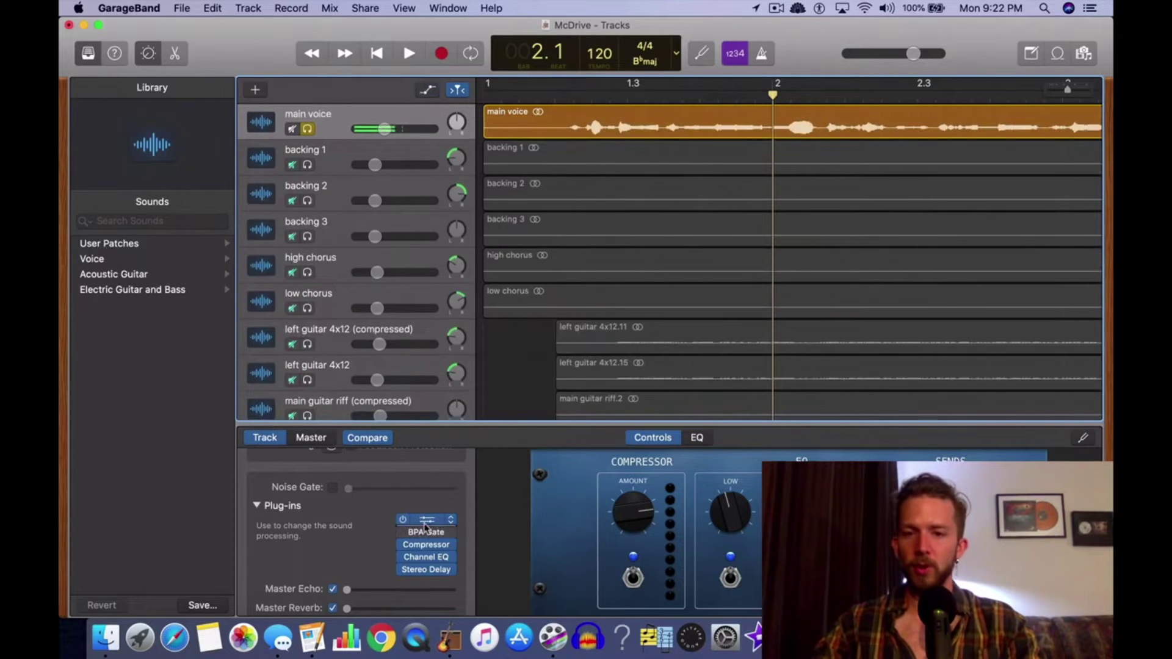
pyautogui.click(426, 520)
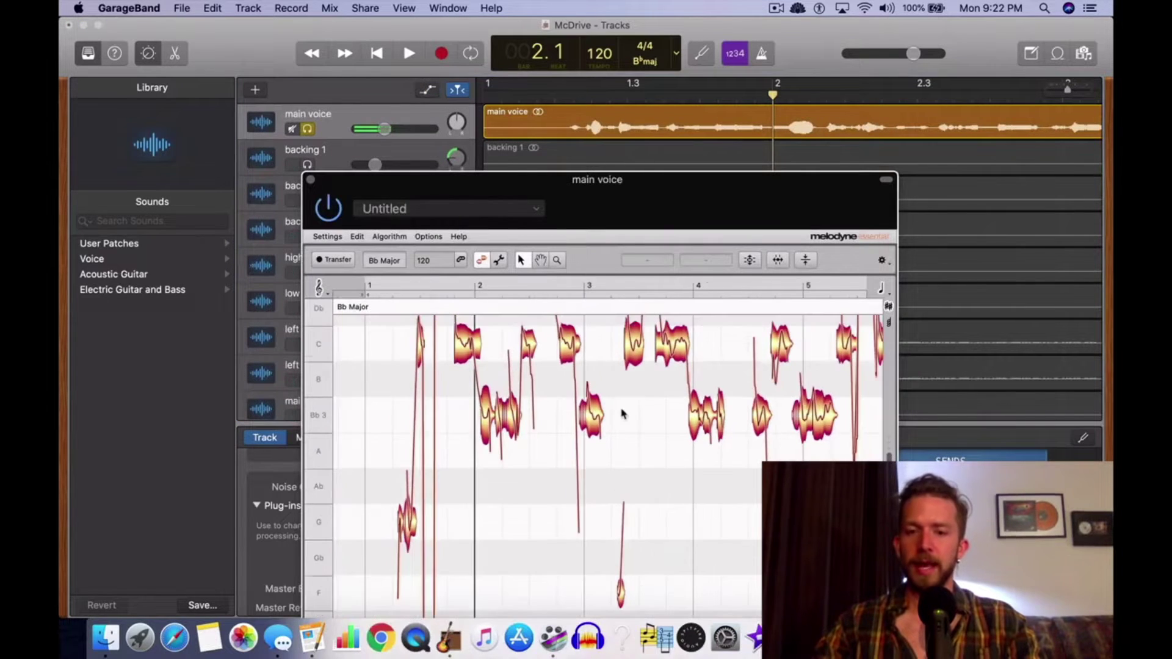
pyautogui.hscroll(5, 623, 413)
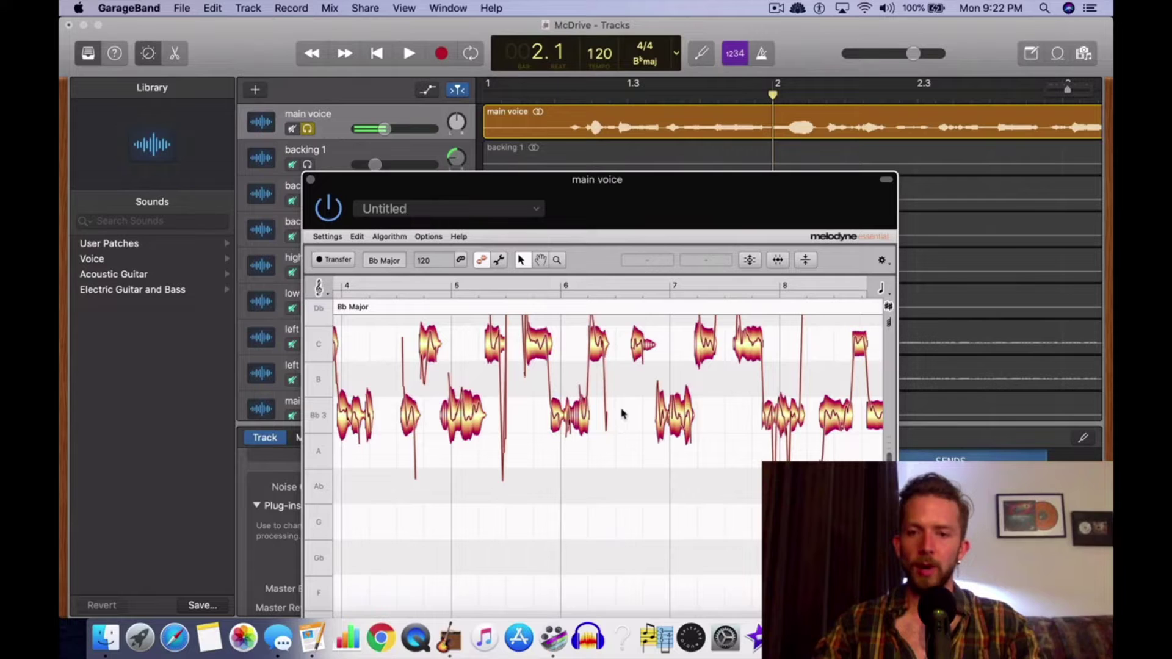
pyautogui.hscroll(10, 687, 147)
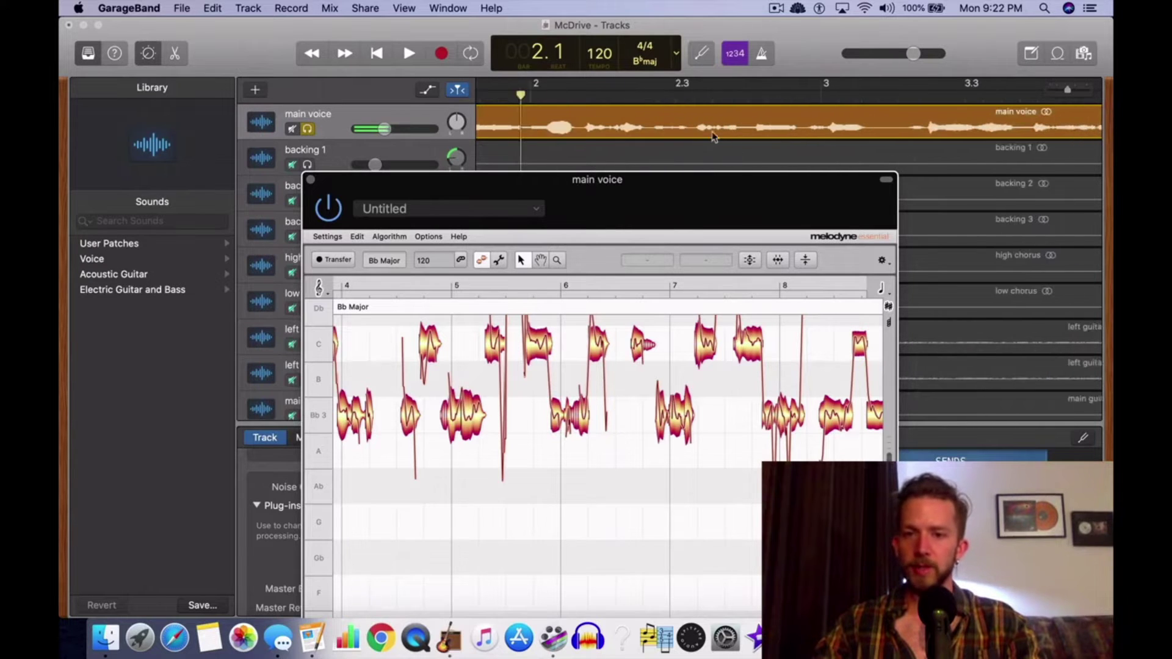
pyautogui.click(412, 59)
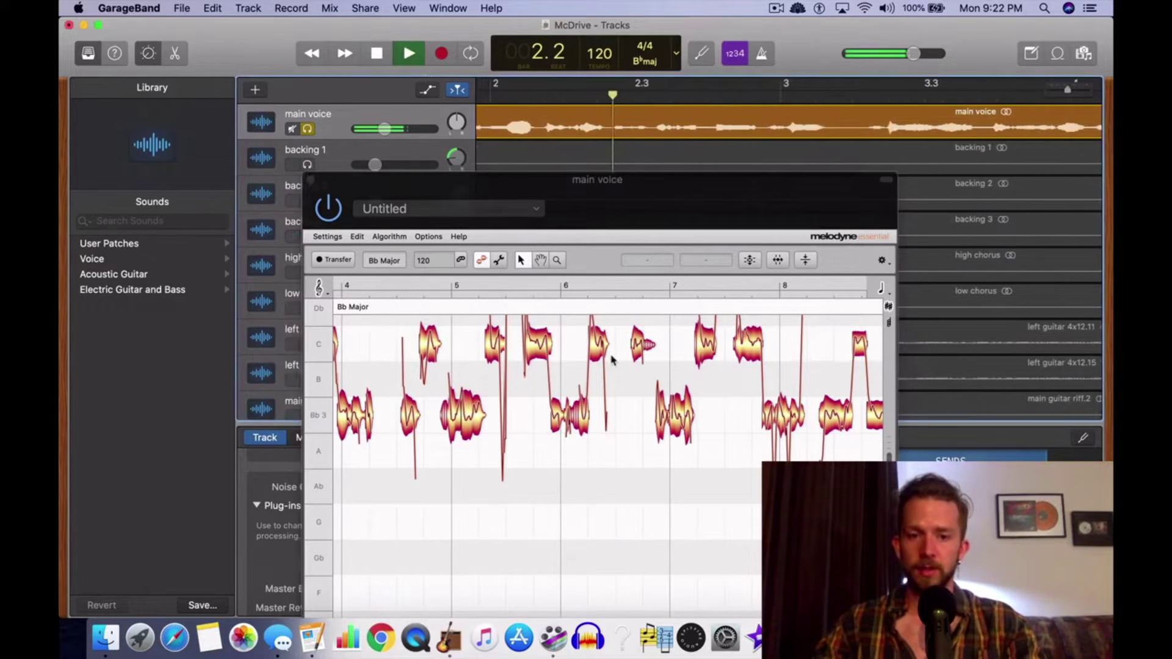
pyautogui.click(381, 58)
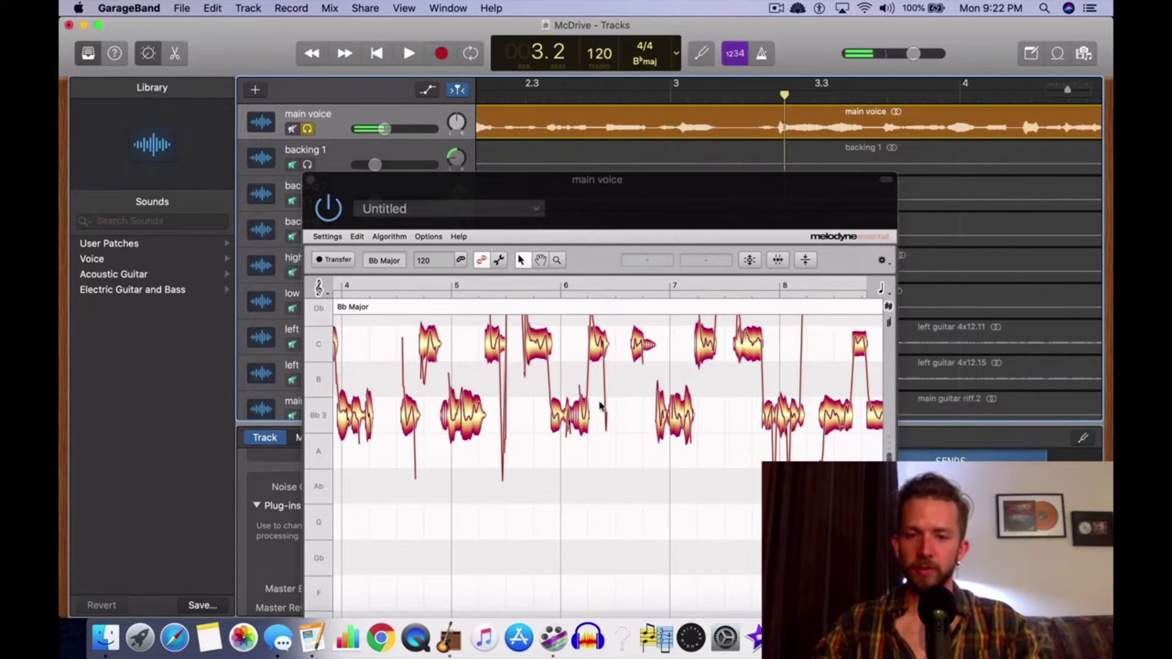
# Play the vocal in Melodyne to hear the breaths, stopping at bar 7.4 and returning to 6.4
pyautogui.click(614, 485)
pyautogui.scroll(-5, 615, 484)
pyautogui.scroll(4, 590, 435)
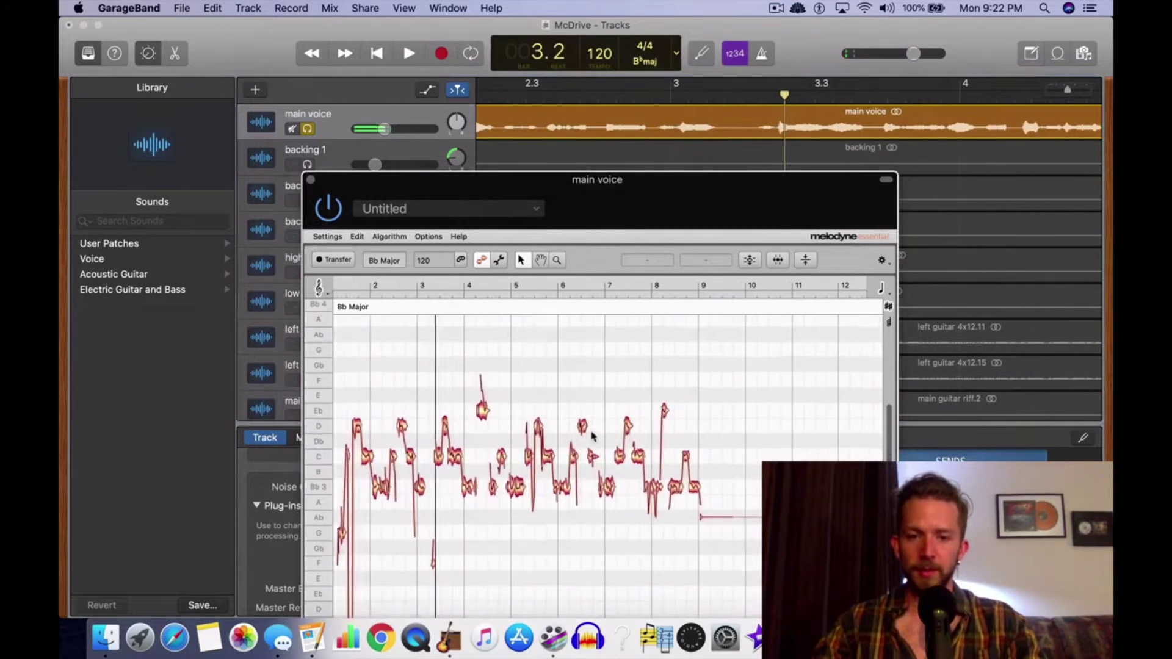
pyautogui.scroll(4, 512, 437)
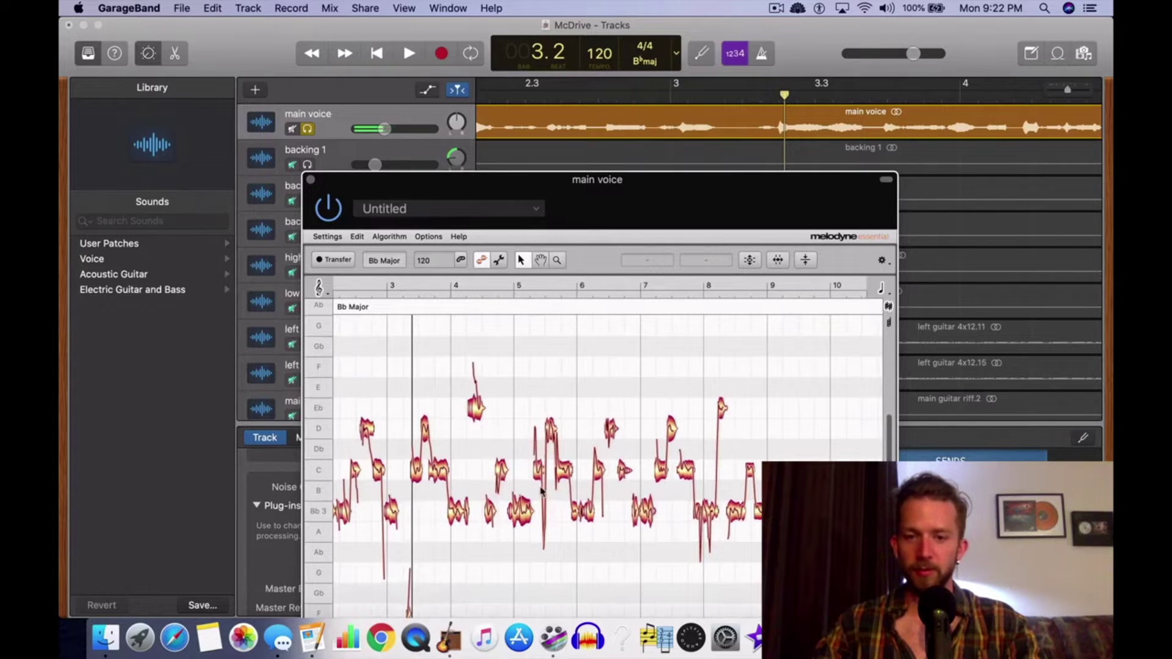
pyautogui.scroll(2, 888, 440)
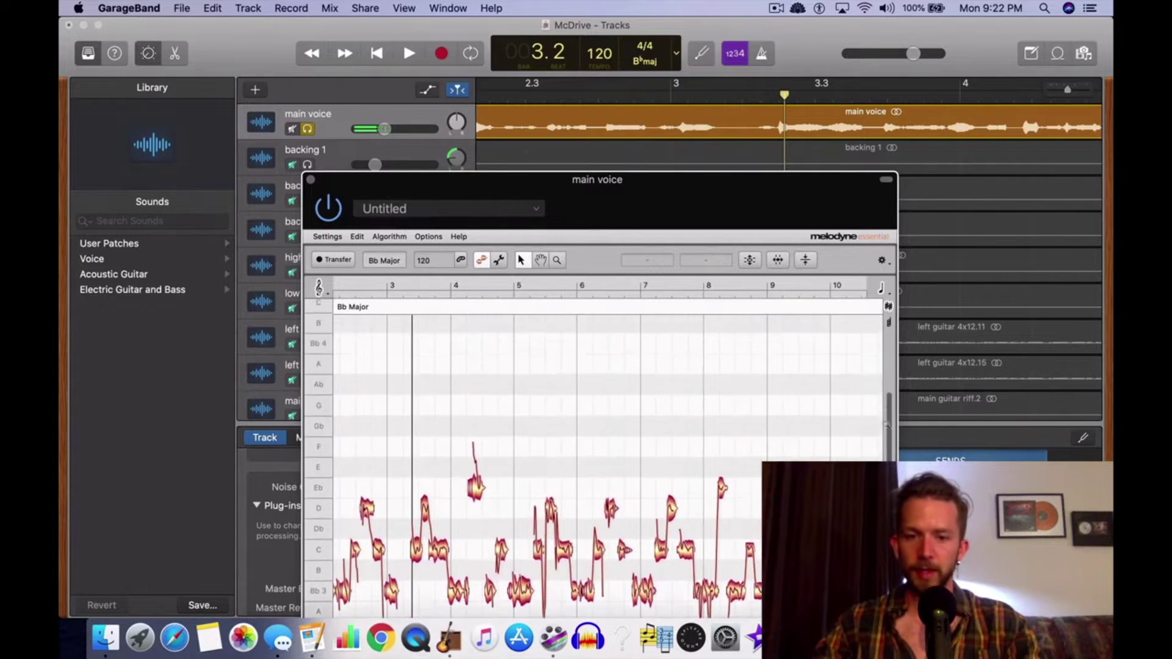
pyautogui.scroll(-4, 885, 445)
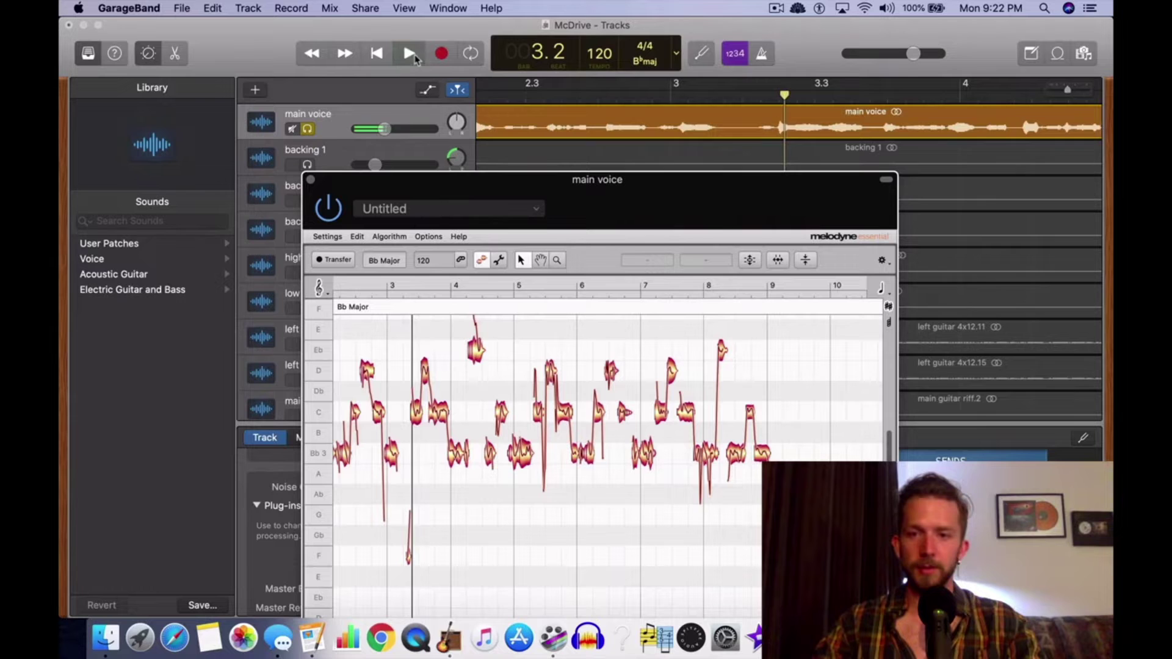
pyautogui.click(410, 53)
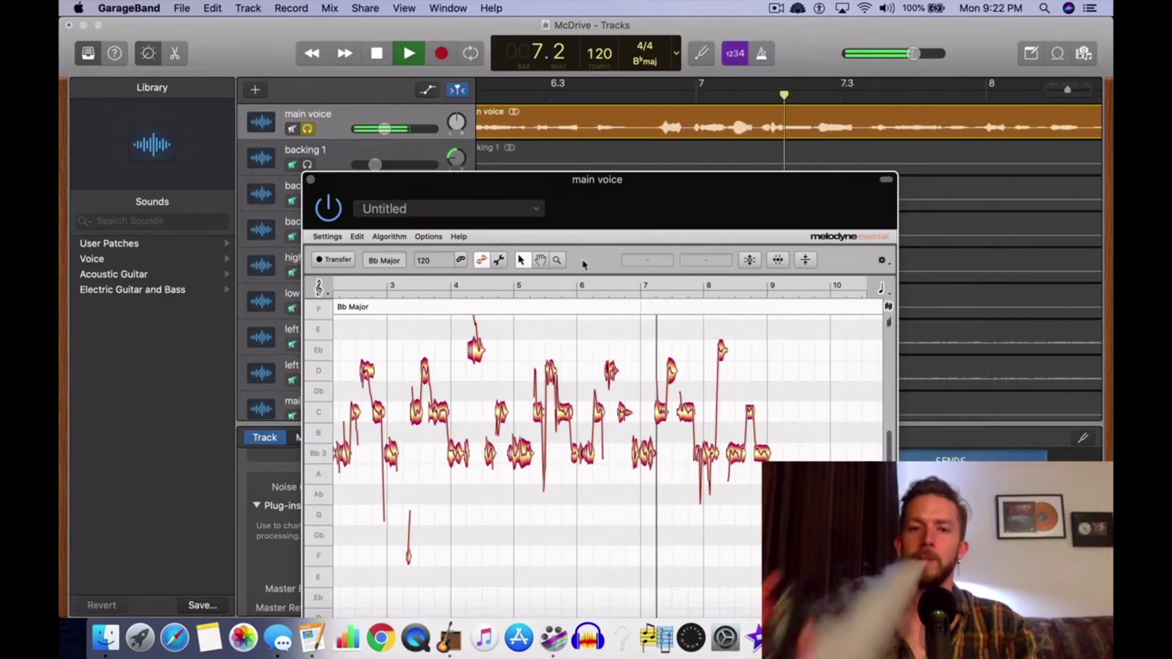
pyautogui.click(381, 54)
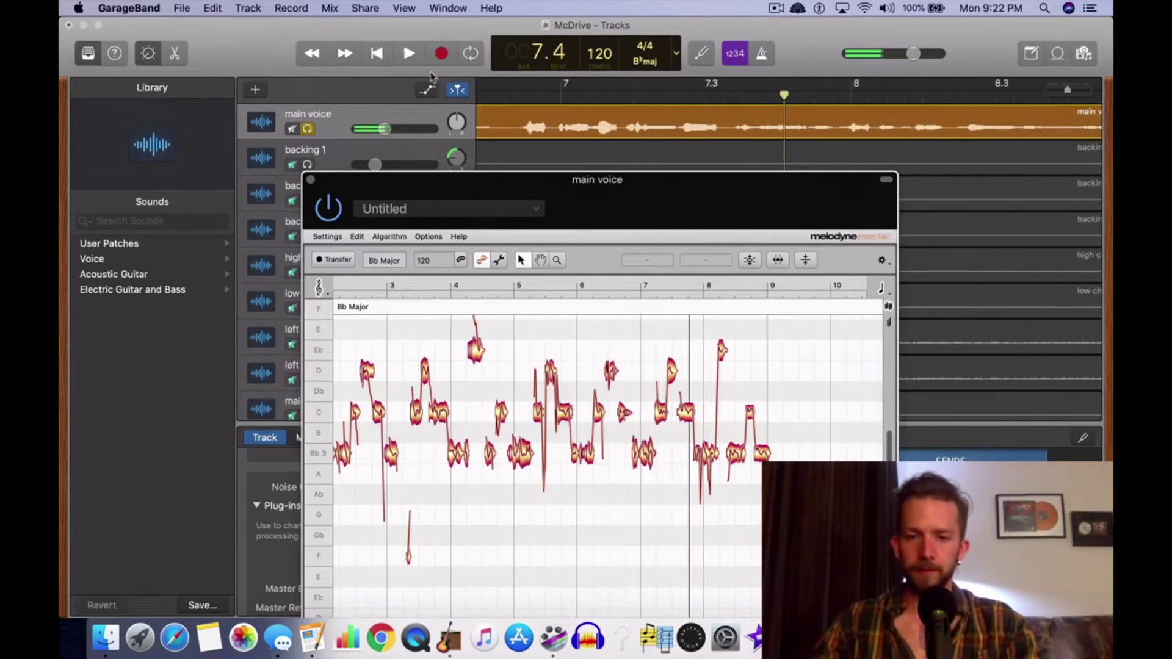
pyautogui.click(596, 97)
pyautogui.moveTo(596, 96); pyautogui.dragTo(551, 99)
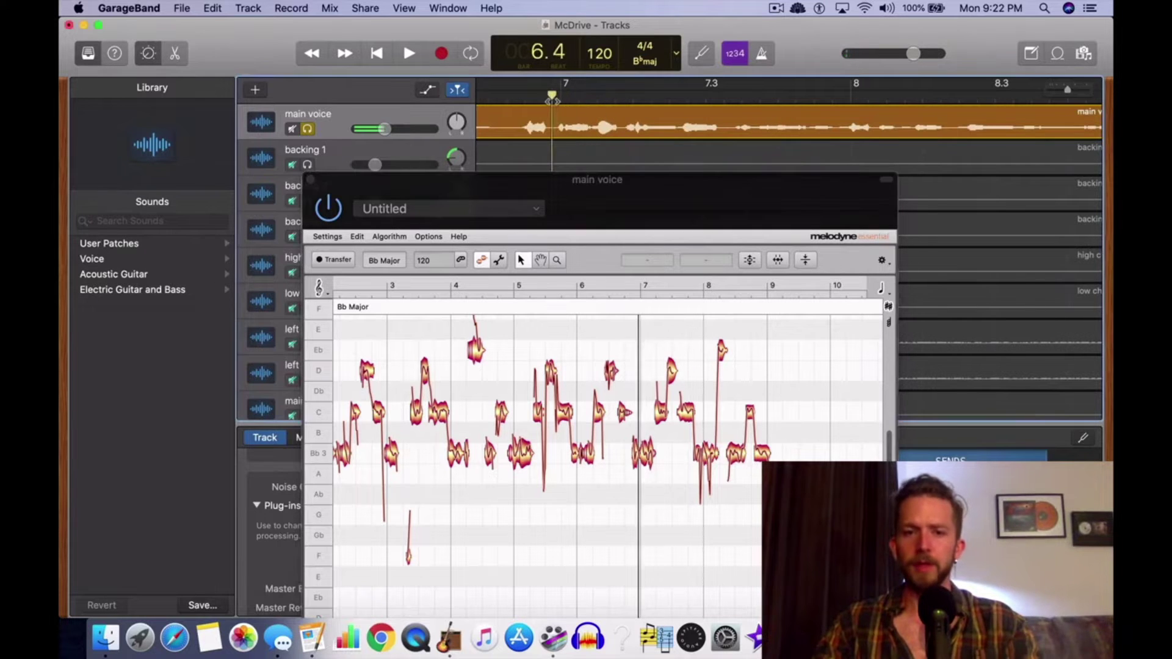
# Replay the vocal in Melodyne from bar 6.4, then again from bar 6.1
pyautogui.click(629, 404)
pyautogui.scroll(5, 629, 406)
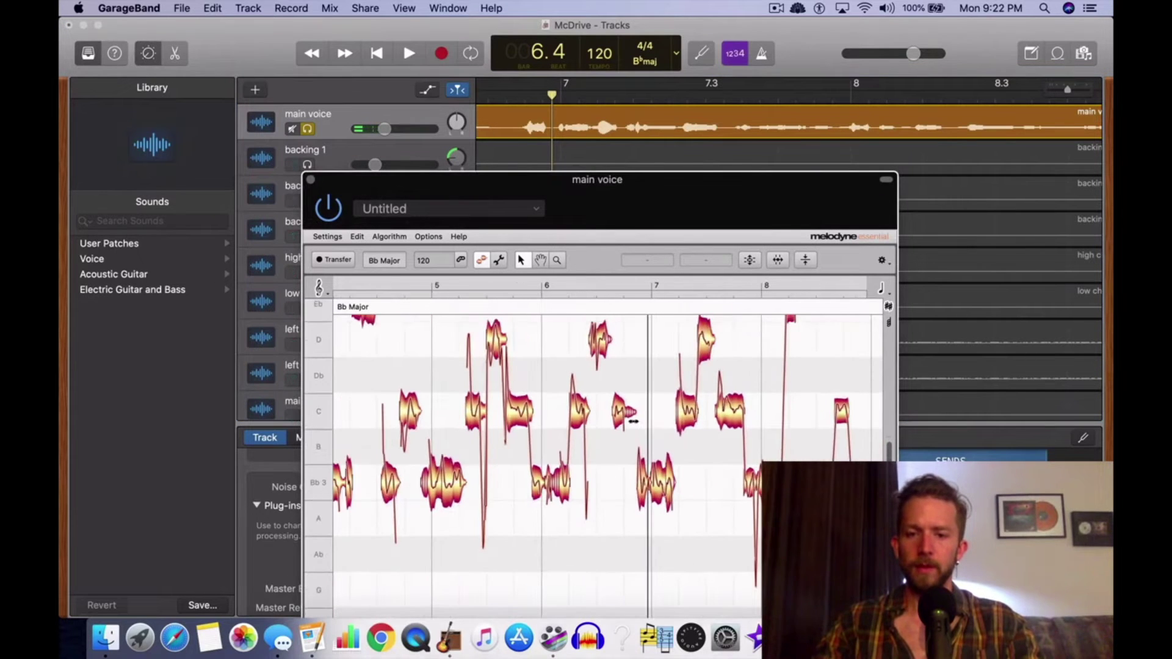
pyautogui.press('space')
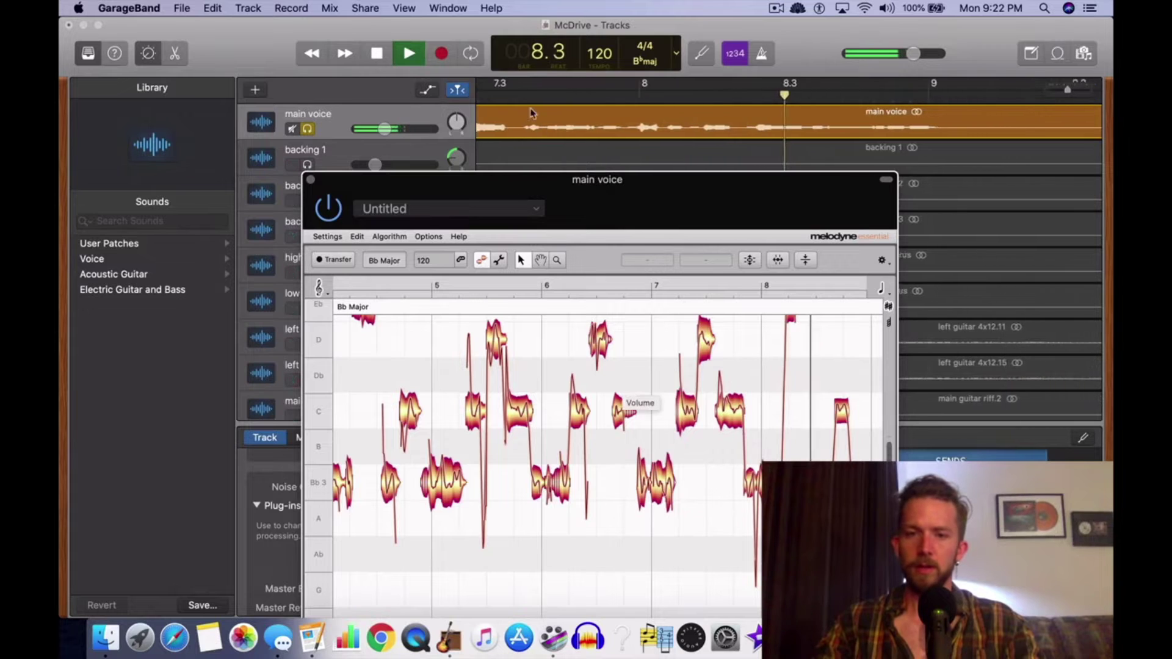
pyautogui.hscroll(-5, 586, 122)
pyautogui.click(546, 92)
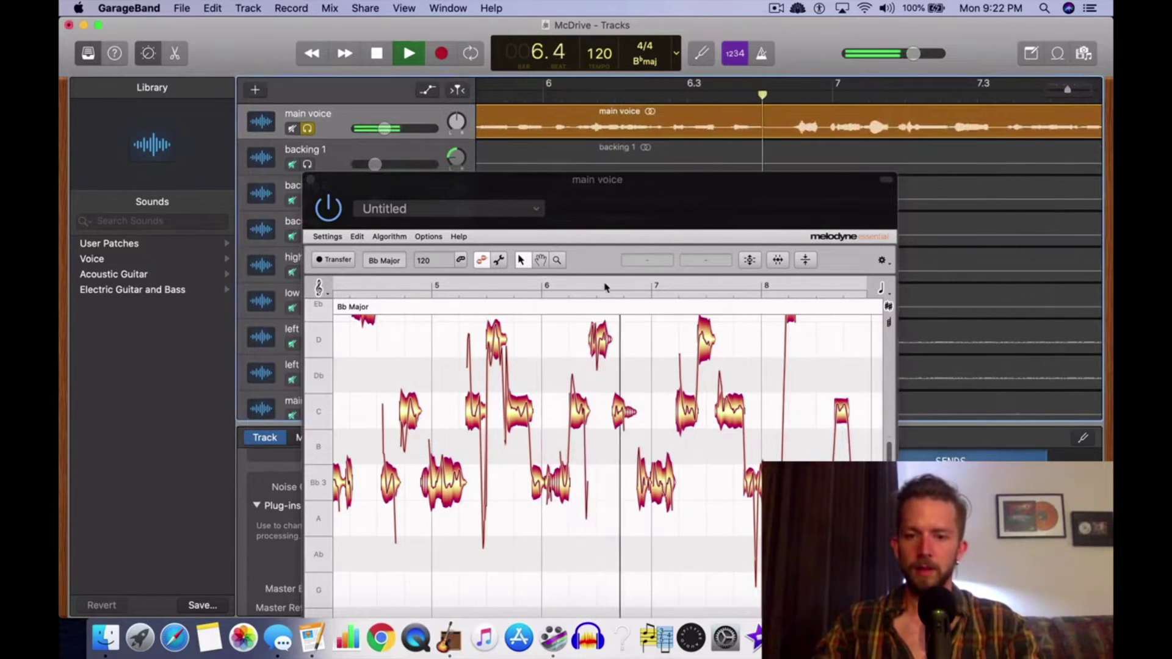
pyautogui.press('space')
pyautogui.press('space')
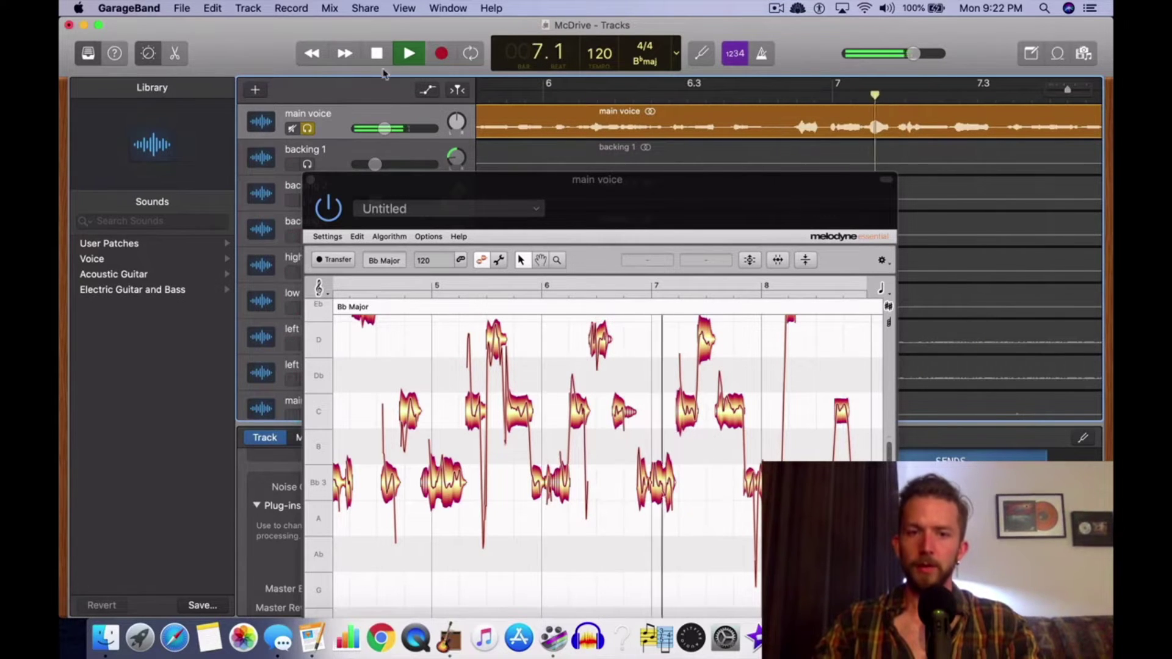
pyautogui.press('space')
# Select the short C note near bar 6, play from bar 6.1, then close Melodyne
pyautogui.click(635, 414)
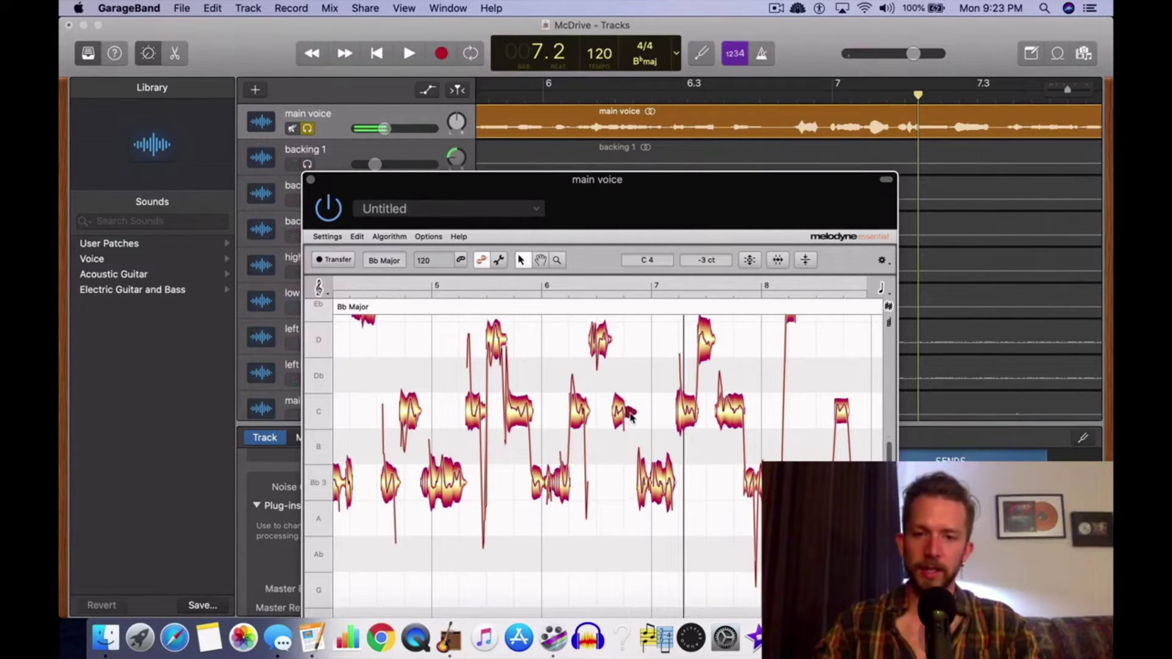
pyautogui.click(634, 372)
pyautogui.click(537, 97)
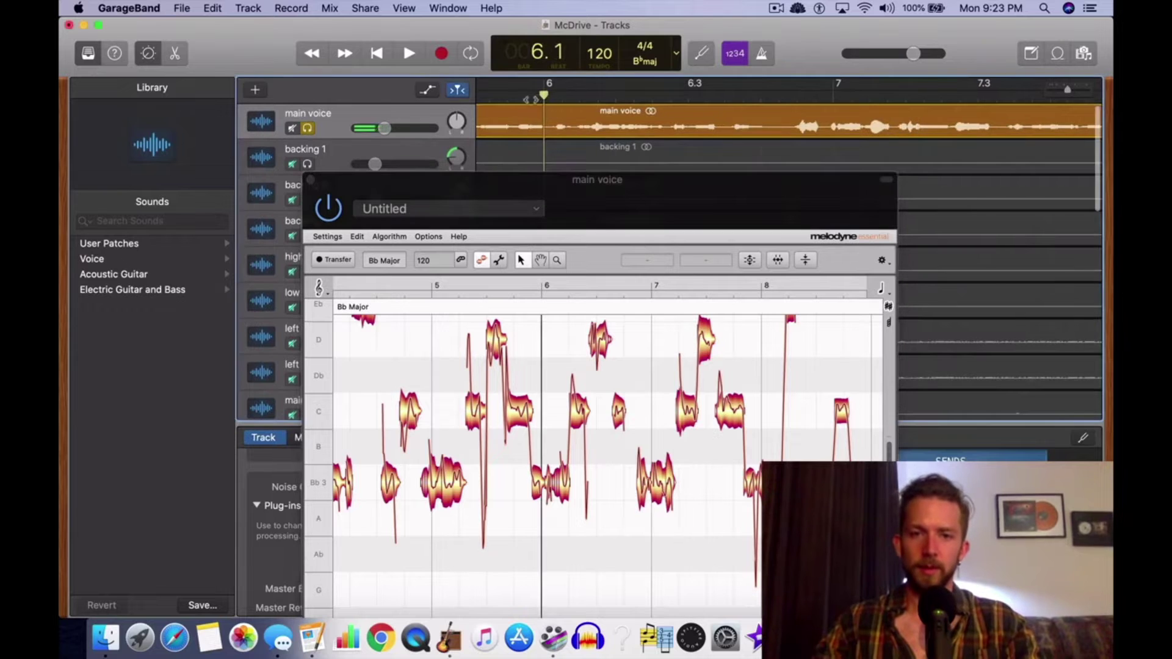
pyautogui.click(406, 54)
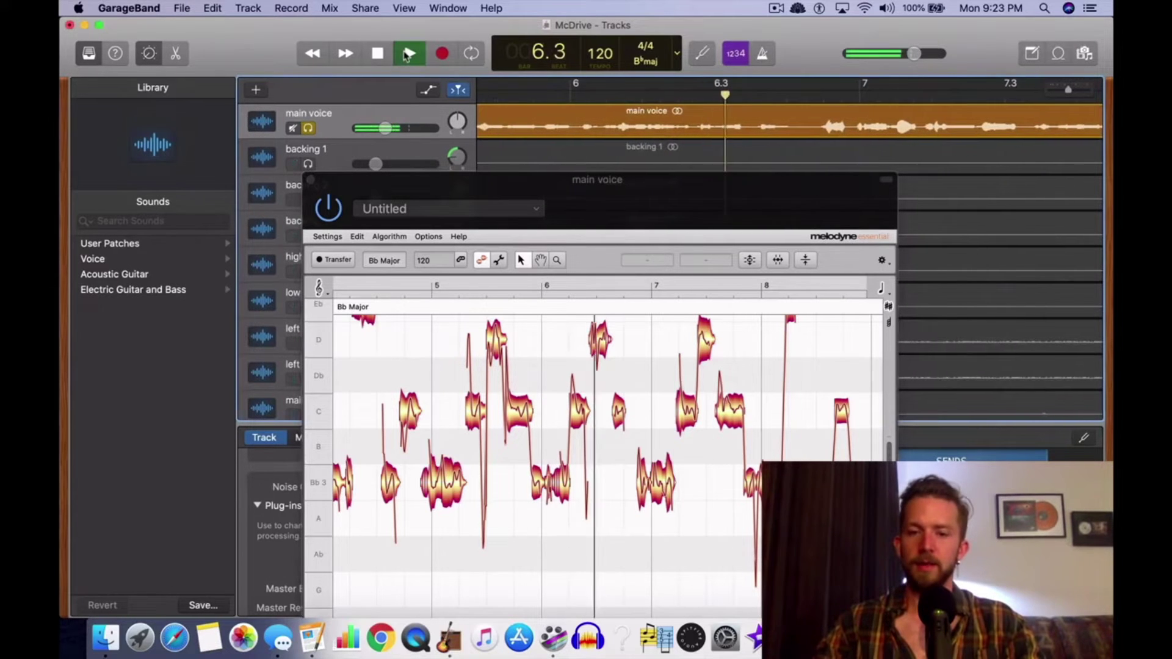
pyautogui.click(381, 57)
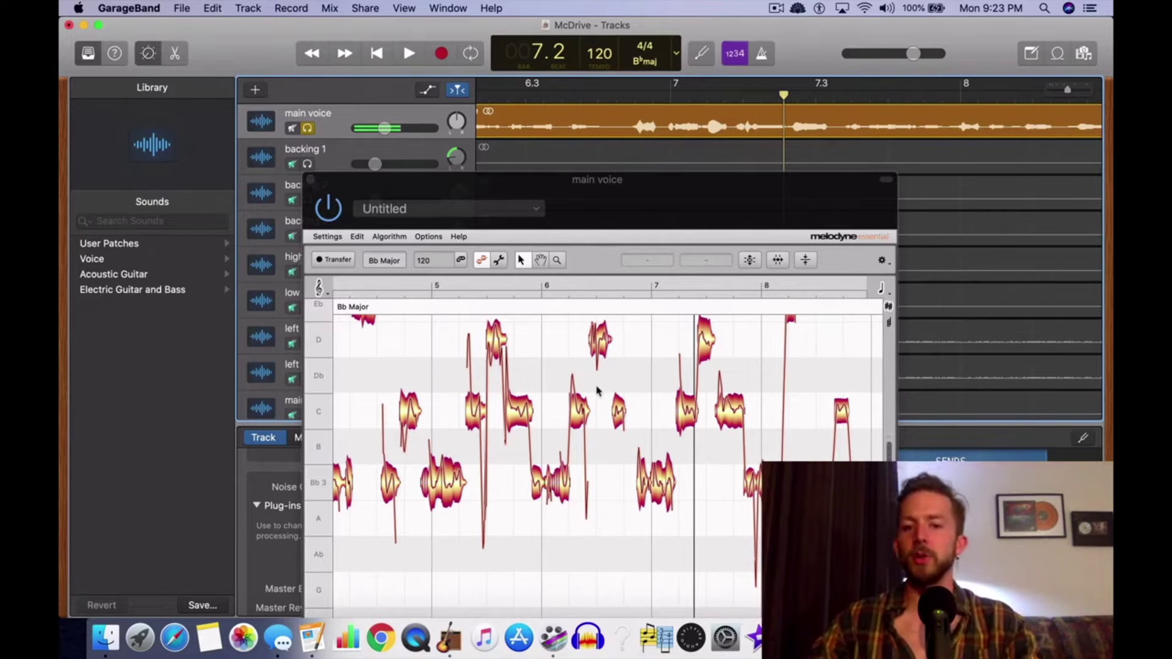
pyautogui.click(625, 469)
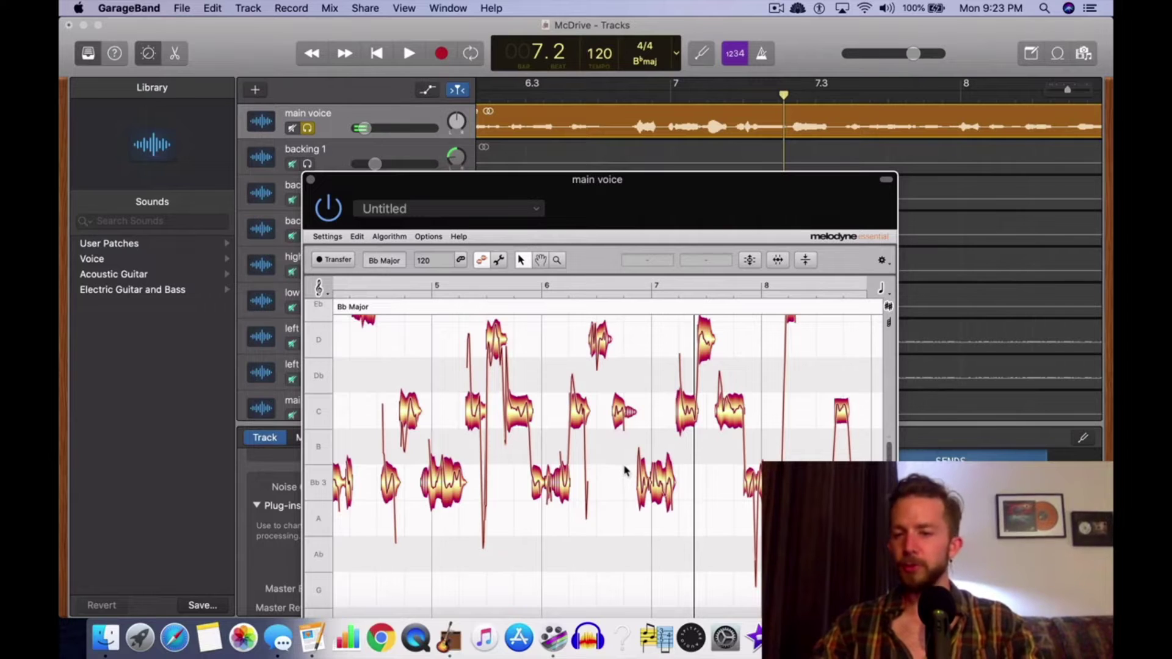
pyautogui.hscroll(10, 645, 407)
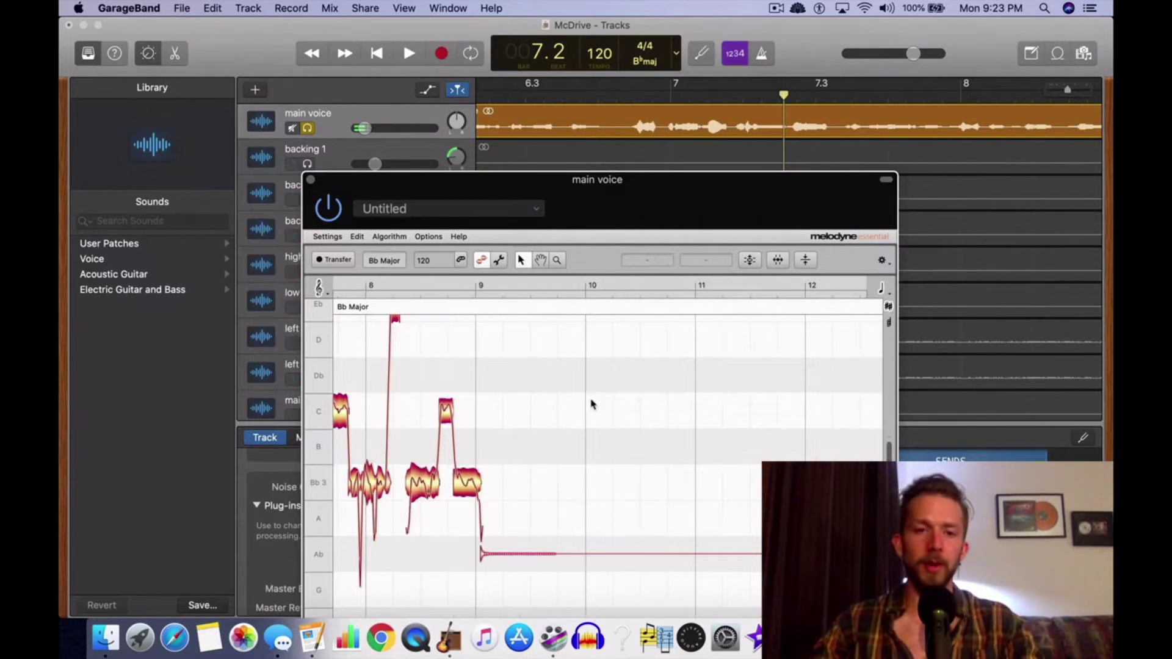
pyautogui.click(311, 180)
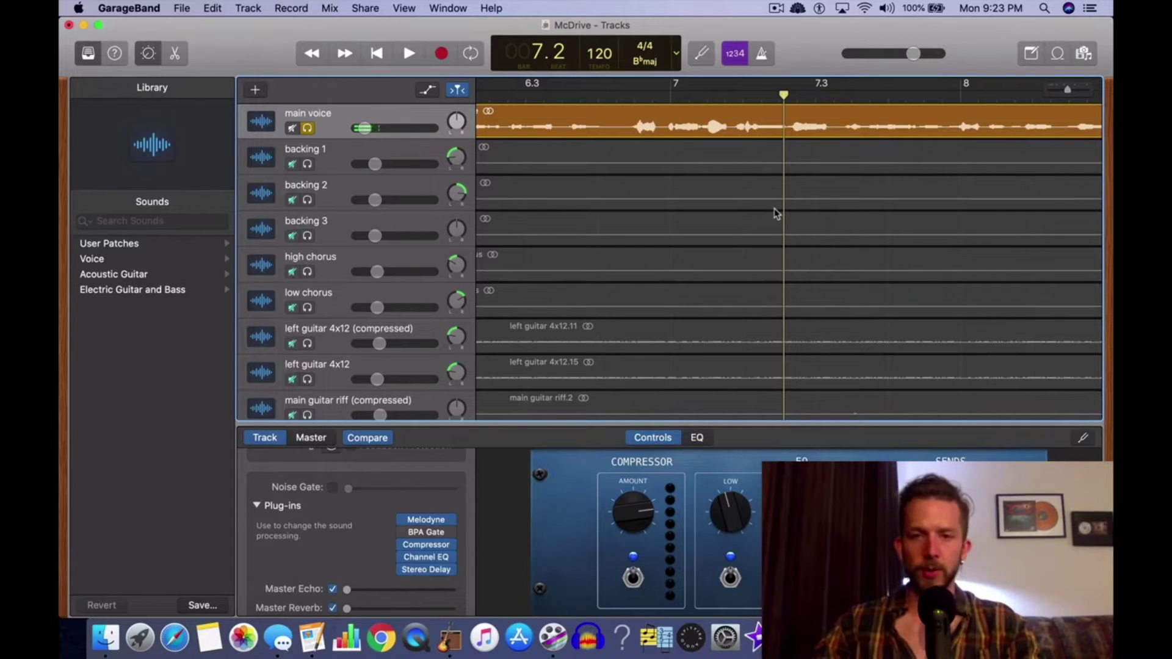
# Play the song from the start, raise the main voice volume slider, and restart playback from the beginning
pyautogui.hscroll(-15, 641, 196)
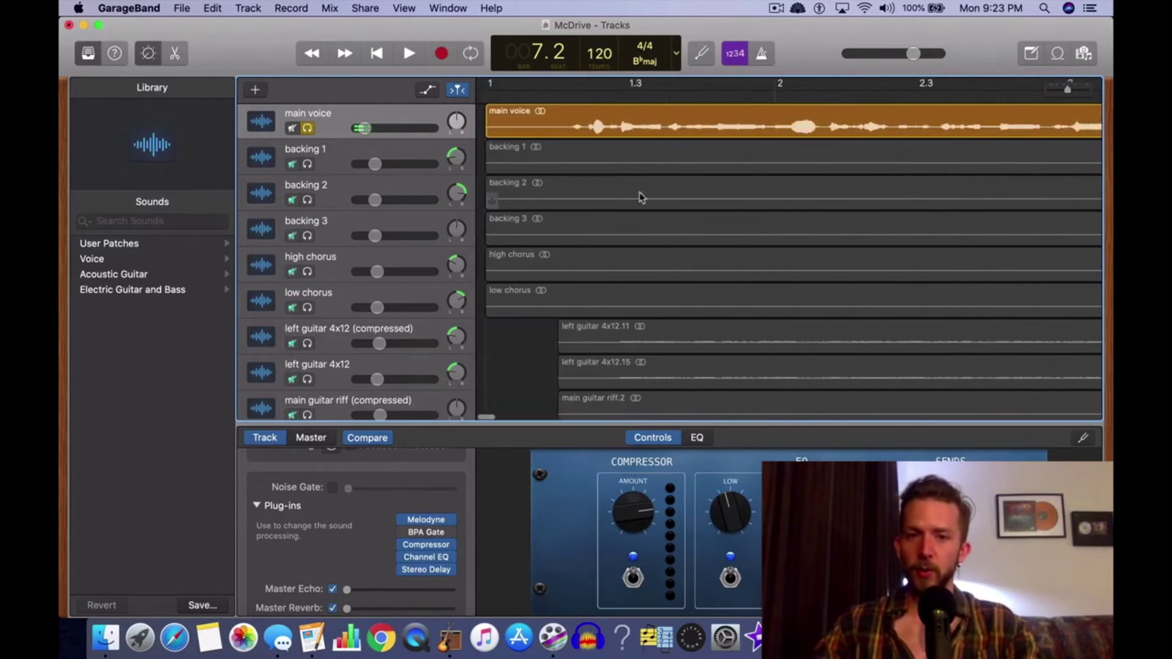
pyautogui.click(377, 53)
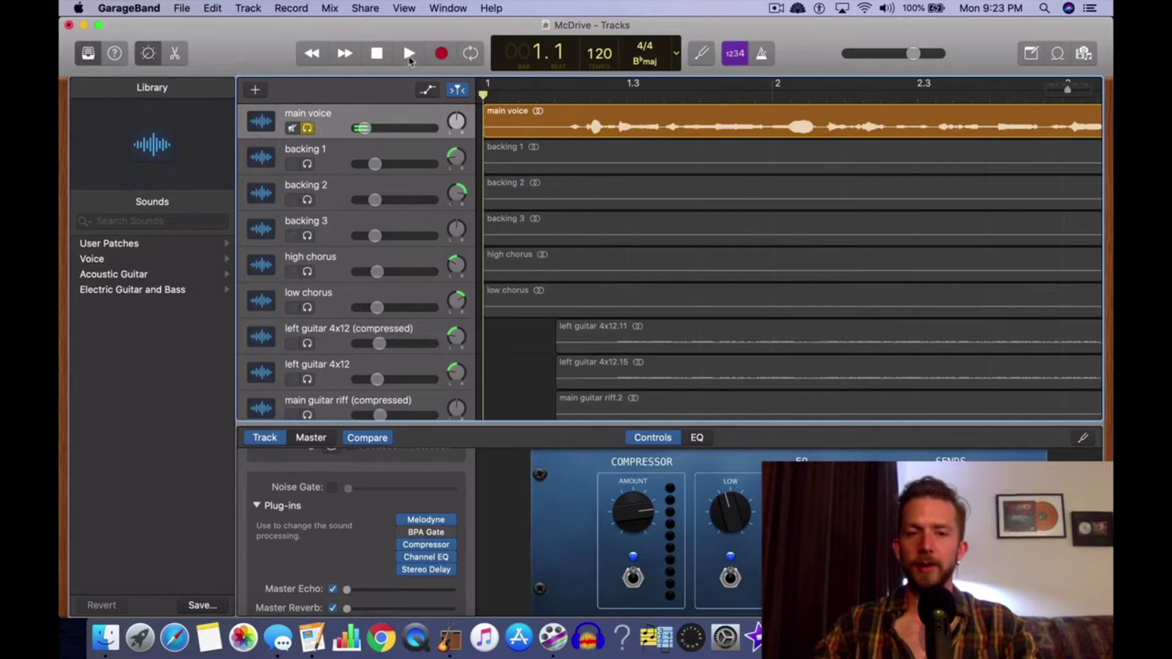
pyautogui.click(409, 54)
pyautogui.moveTo(364, 128)
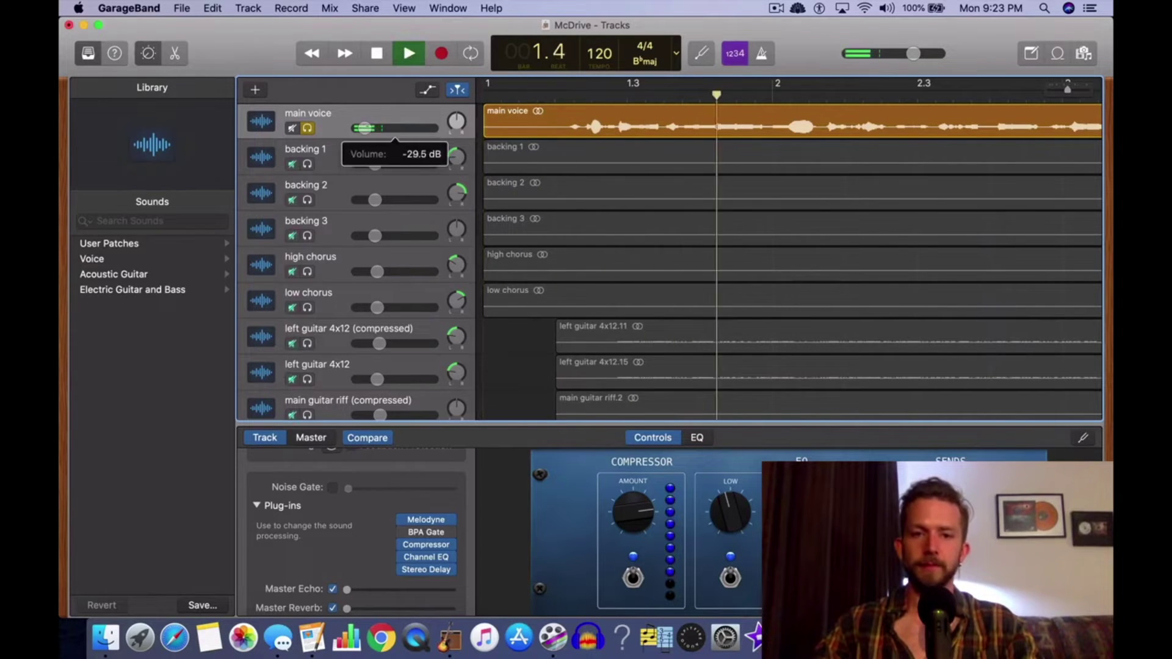
pyautogui.moveTo(363, 128); pyautogui.dragTo(389, 128)
pyautogui.press('a')
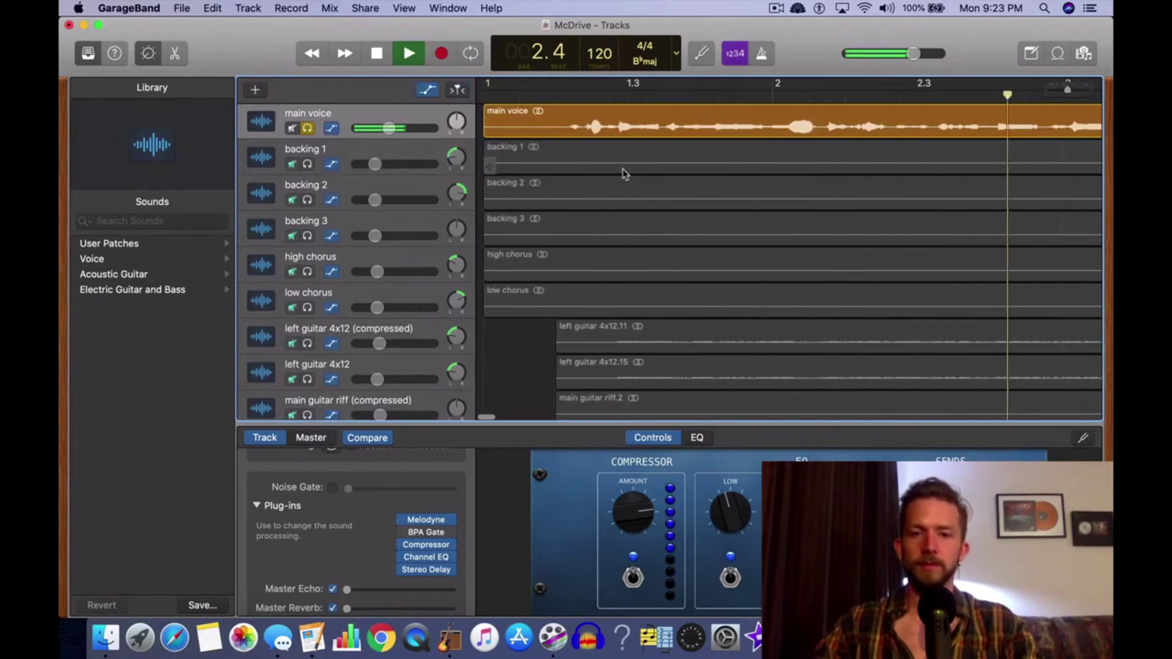
pyautogui.press('a')
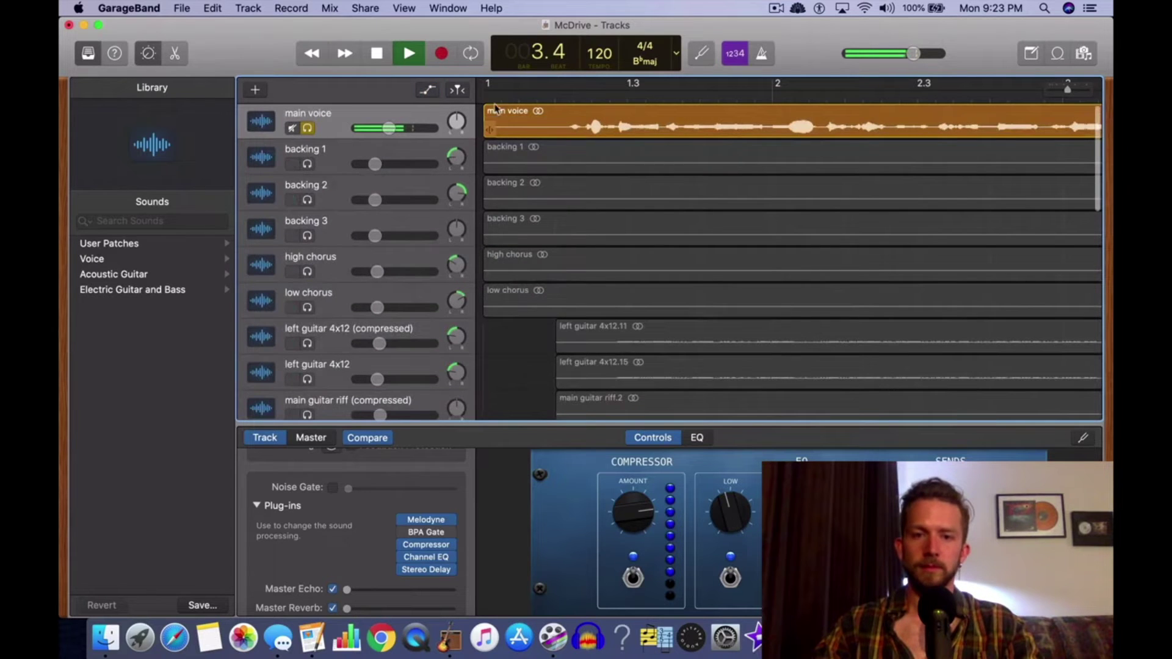
pyautogui.press('Return')
pyautogui.press('a')
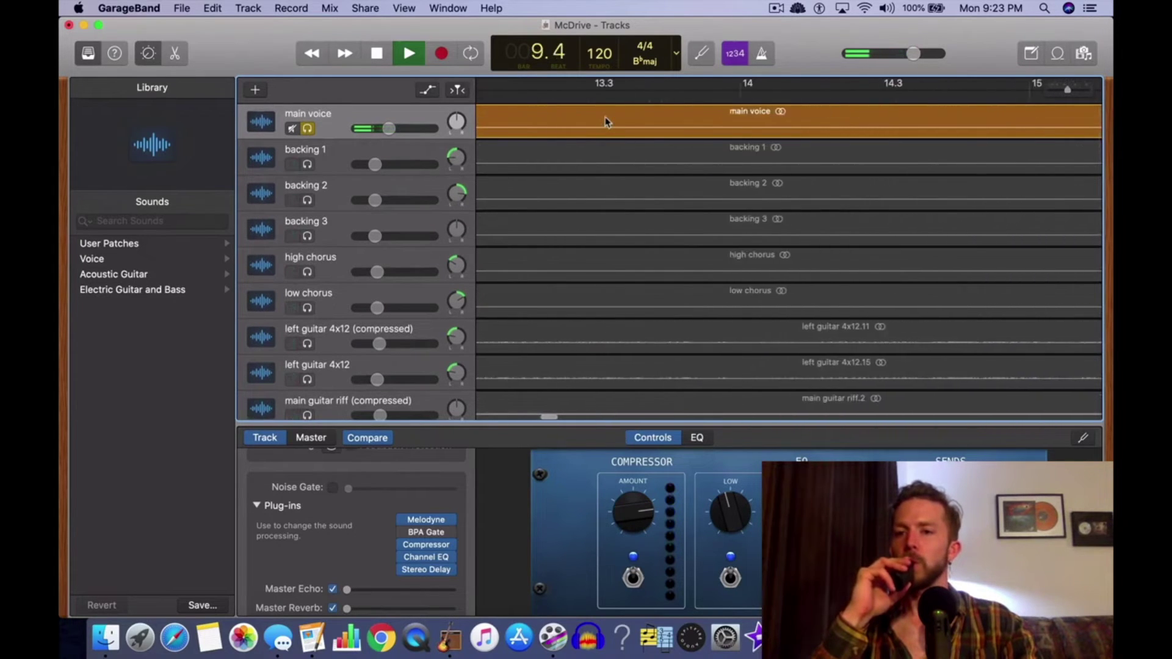
# Move the playhead to bar 23.1, enable flex editing, and play the breath passage there
pyautogui.hscroll(5, 606, 121)
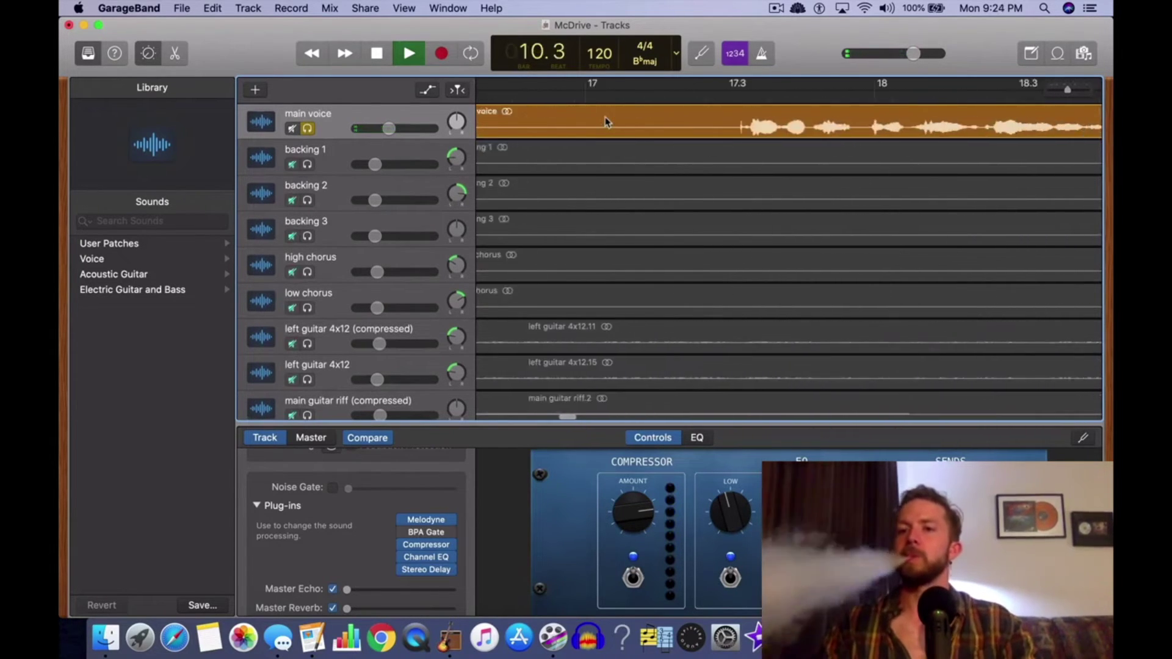
pyautogui.click(641, 111)
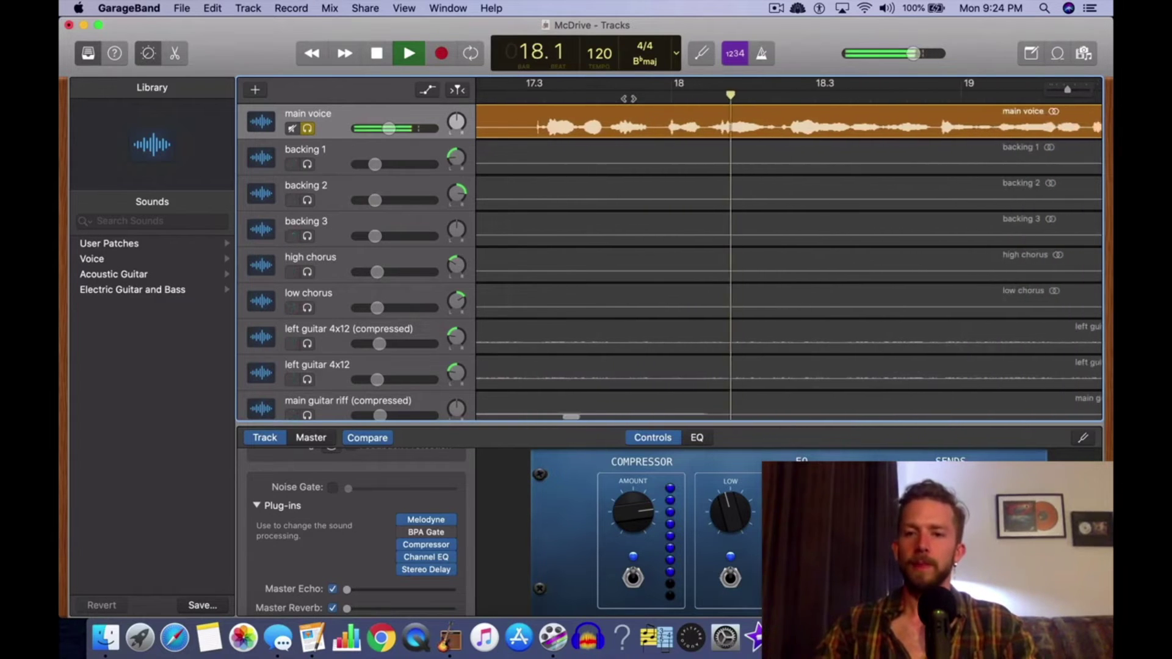
pyautogui.press('super+Left')
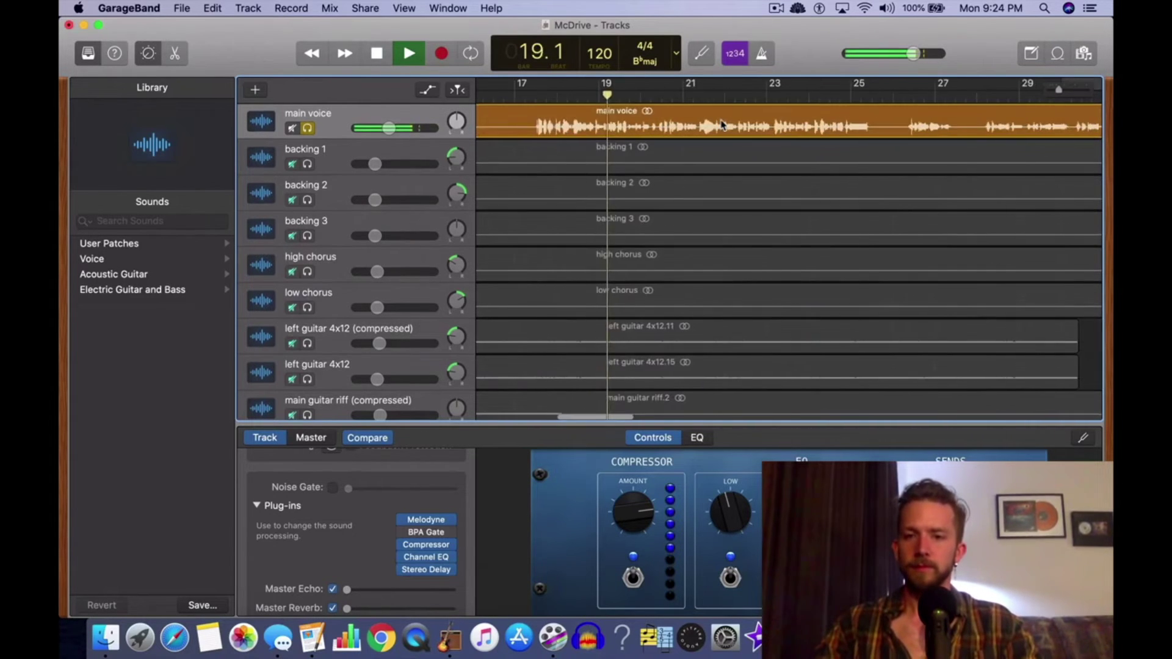
pyautogui.press('super+Right')
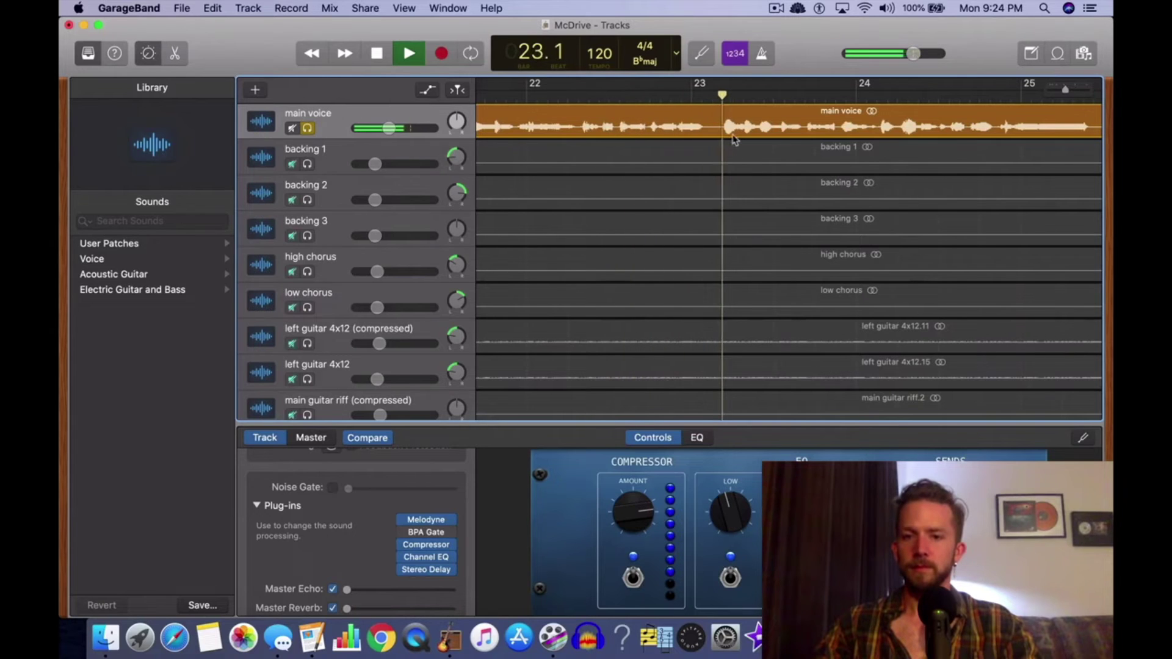
pyautogui.click(682, 94)
pyautogui.press('space')
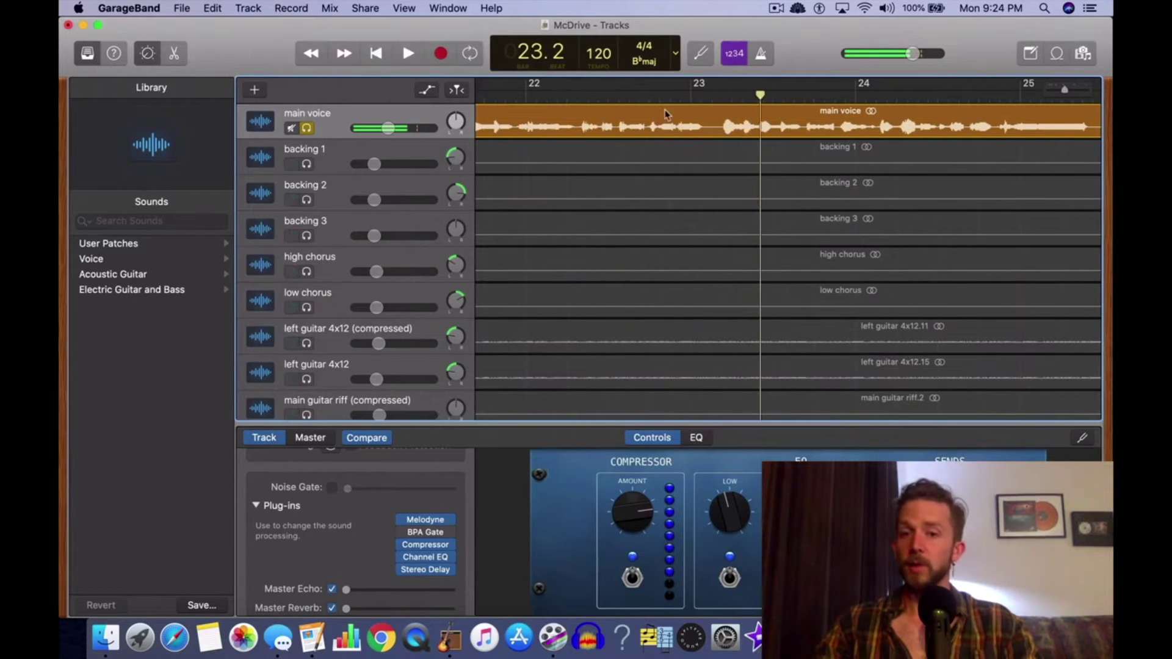
pyautogui.press('super+f')
pyautogui.click(410, 55)
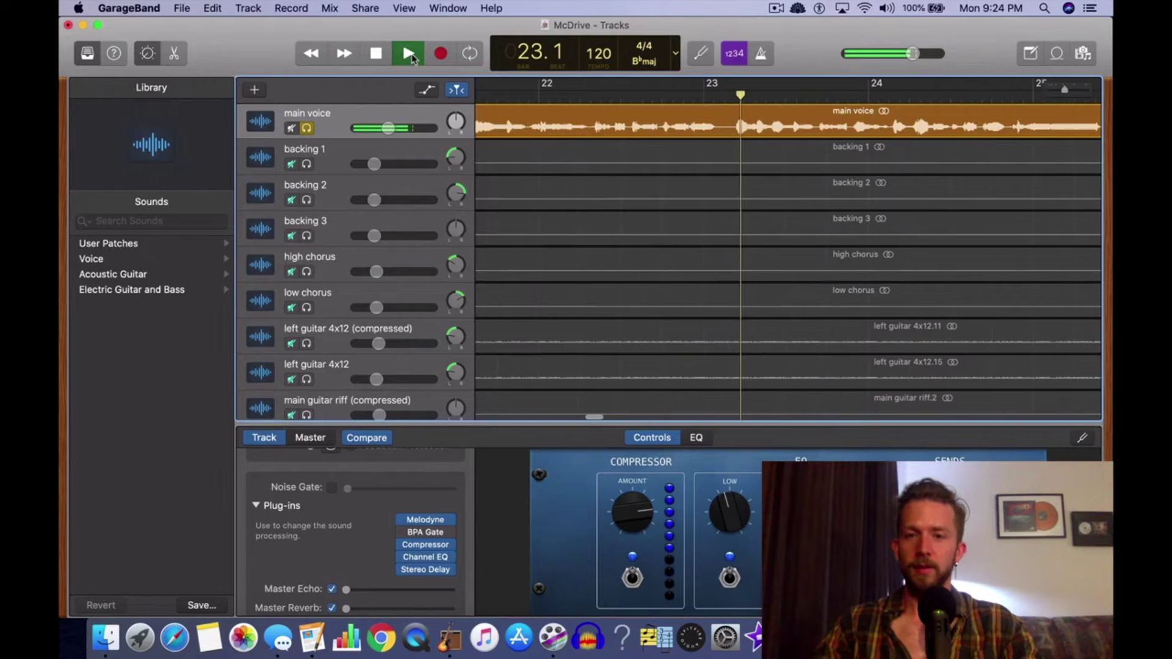
pyautogui.click(377, 54)
pyautogui.click(713, 96)
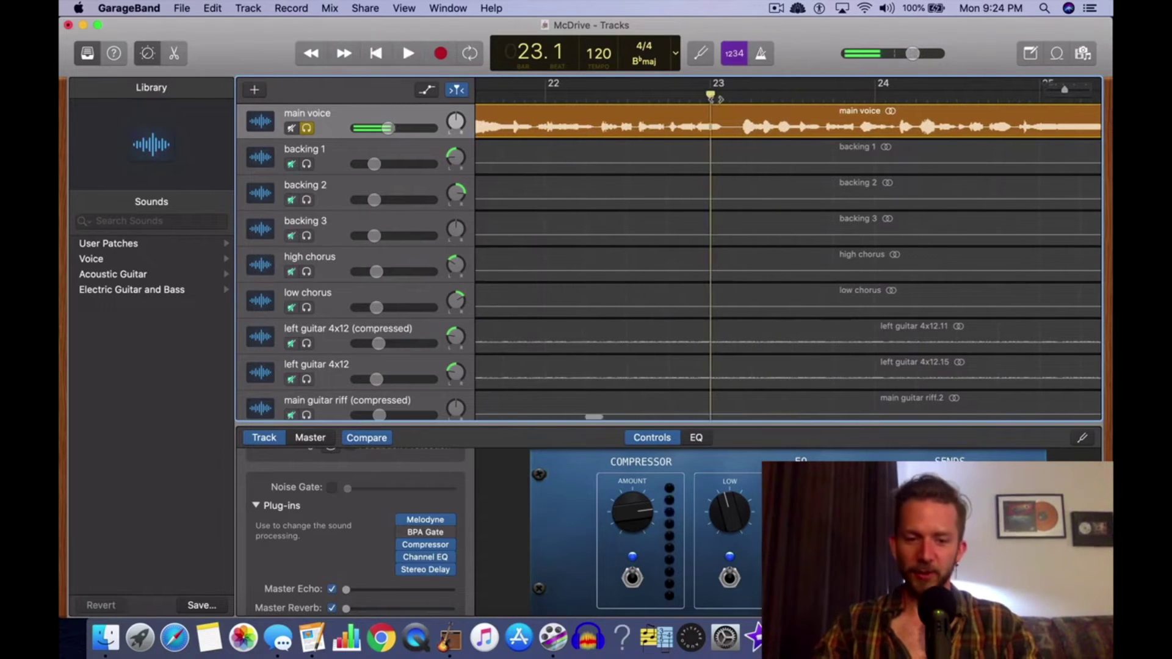
# Set a cycle range from bar 22.4 to 23.2 and loop-play it once
pyautogui.click(426, 521)
pyautogui.click(310, 180)
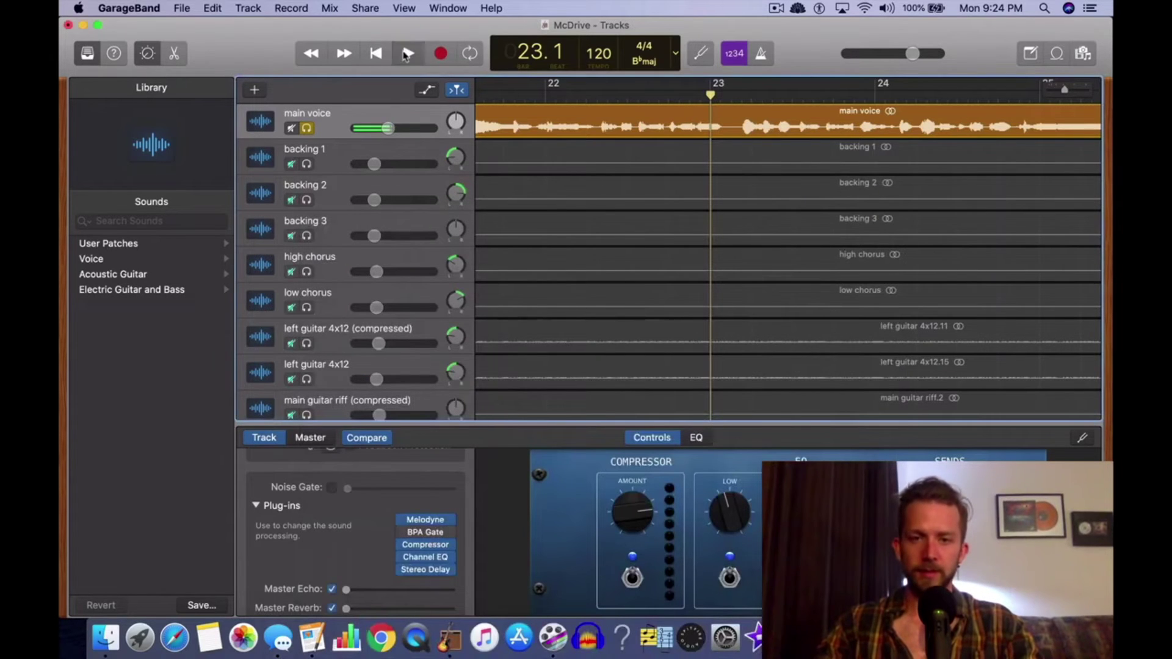
pyautogui.click(406, 54)
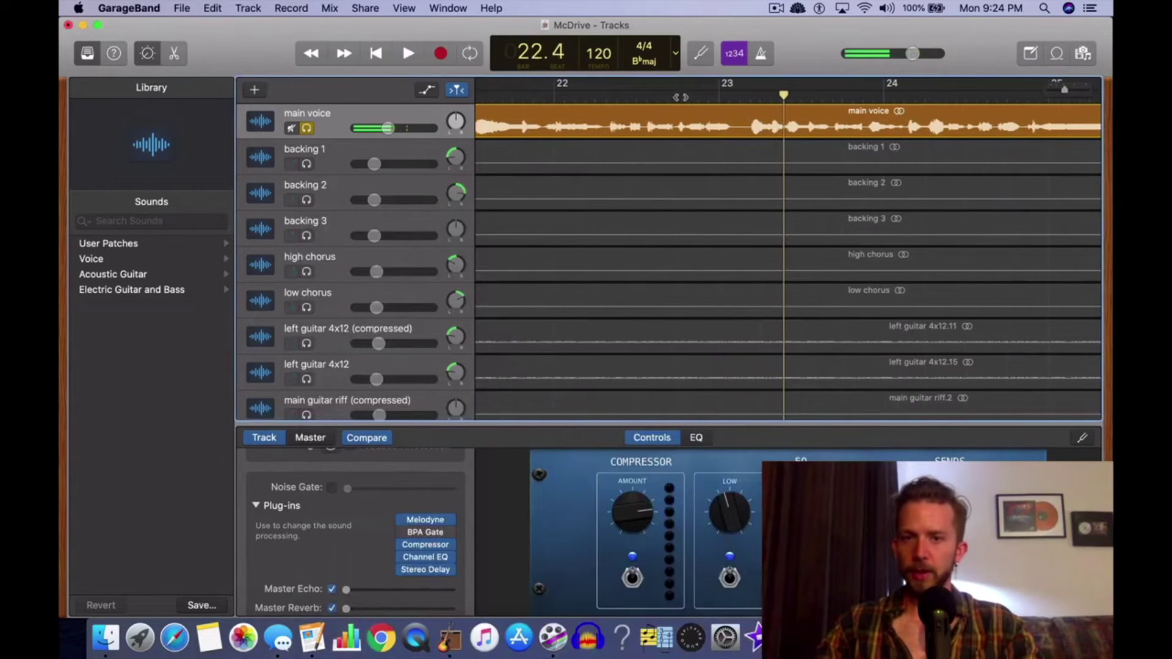
pyautogui.click(699, 95)
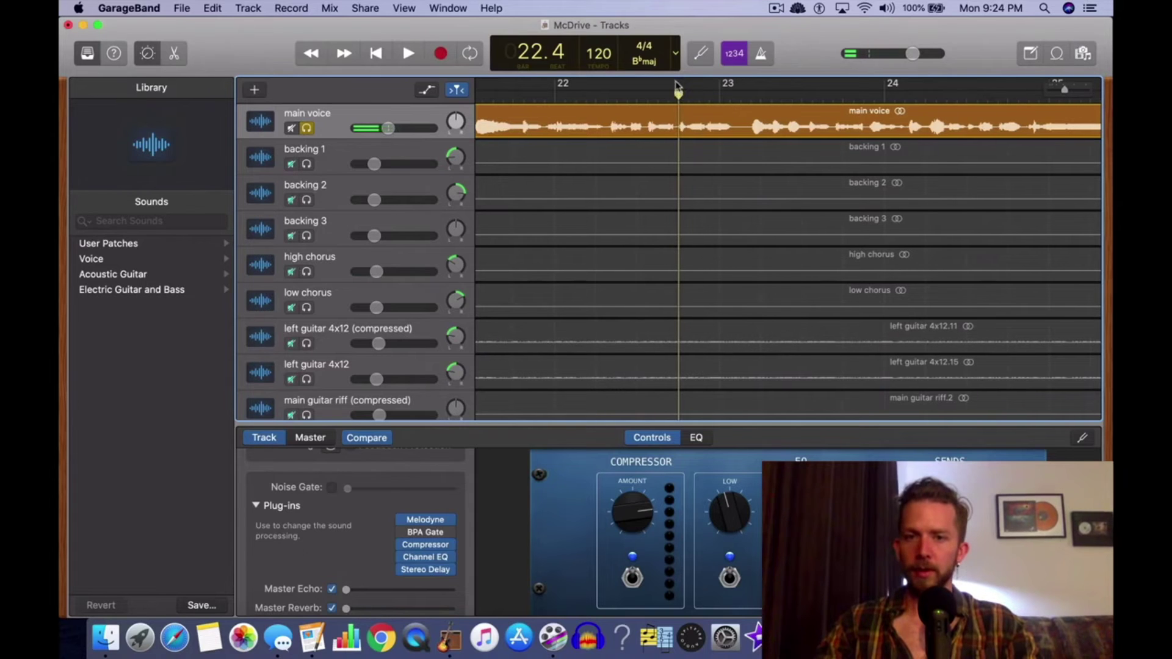
pyautogui.moveTo(679, 85); pyautogui.dragTo(787, 86)
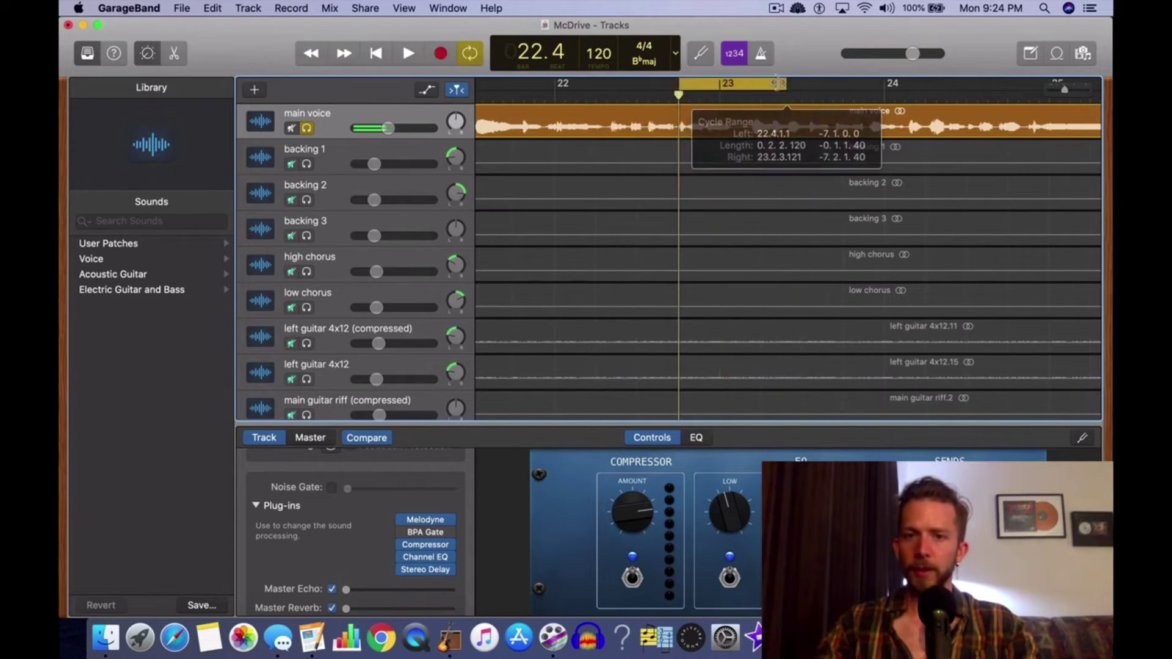
pyautogui.click(409, 53)
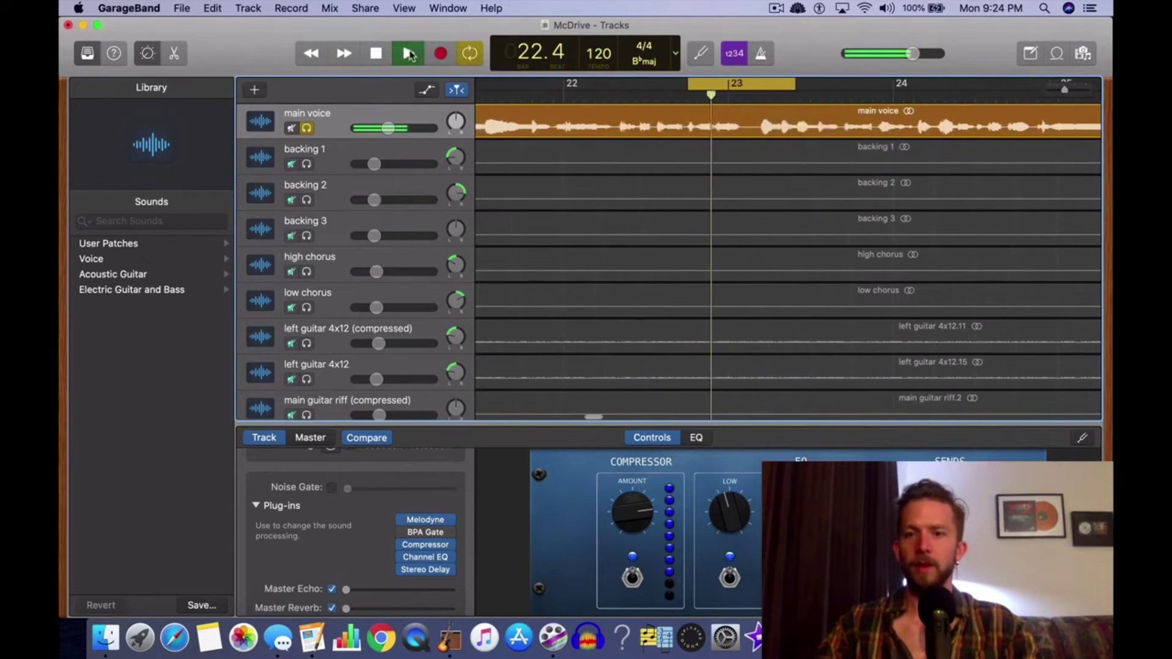
pyautogui.click(374, 55)
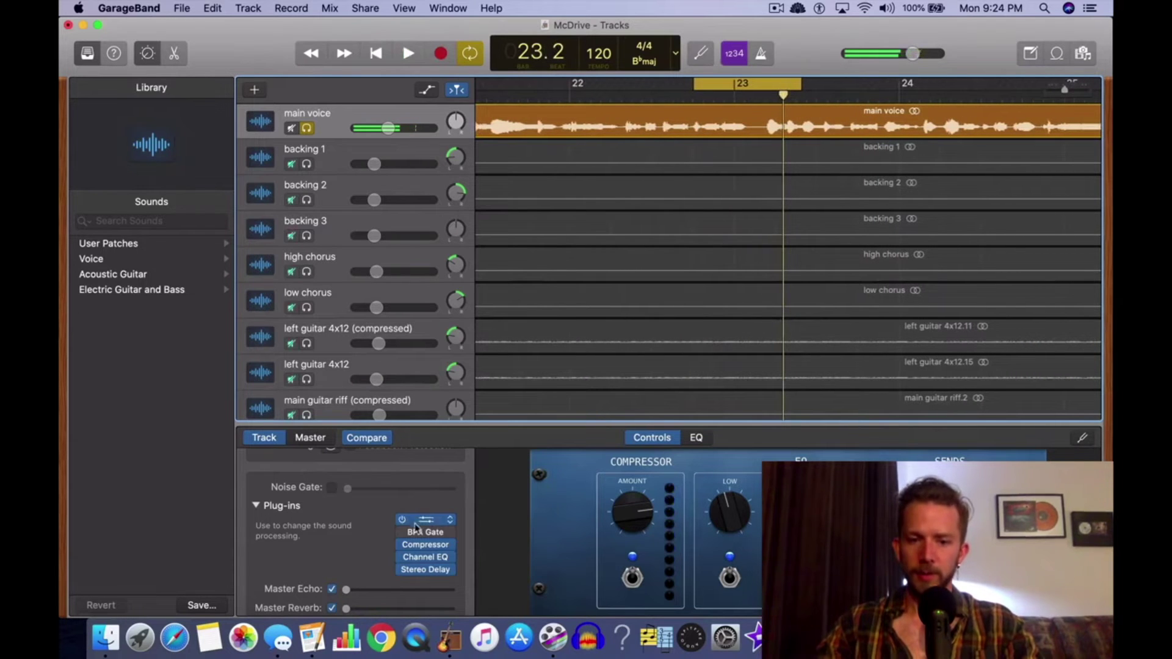
# Open the BPA Gate window over the tracks and switch on the Noise Gate, dragging toward -50 dB
pyautogui.click(425, 533)
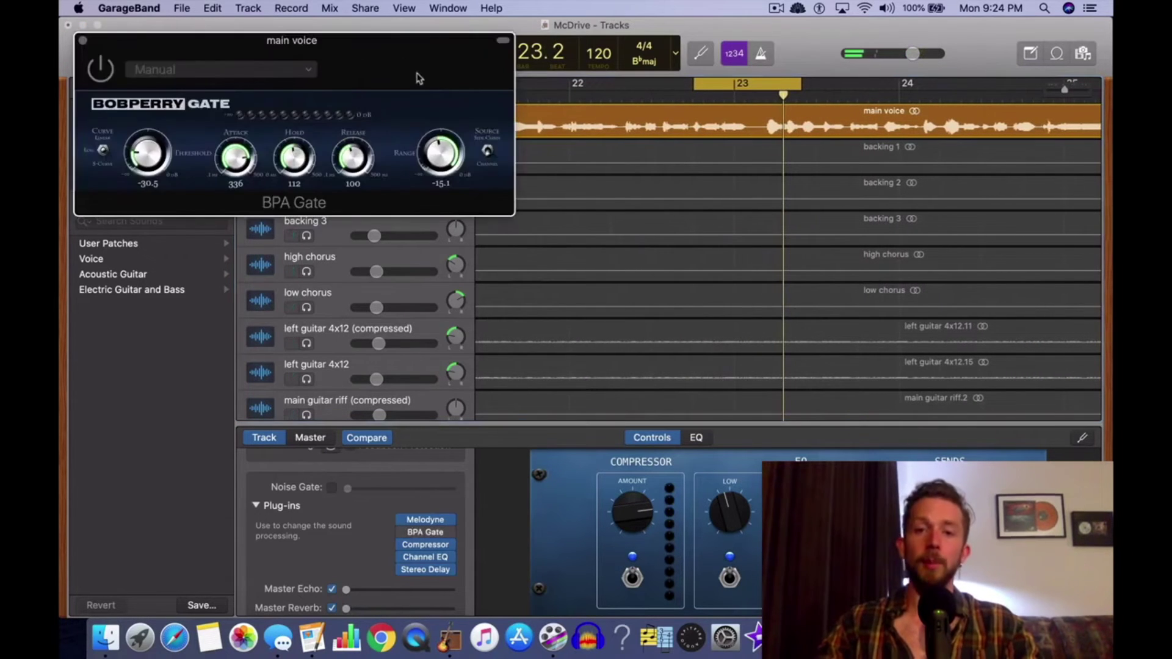
pyautogui.moveTo(418, 79); pyautogui.dragTo(818, 238)
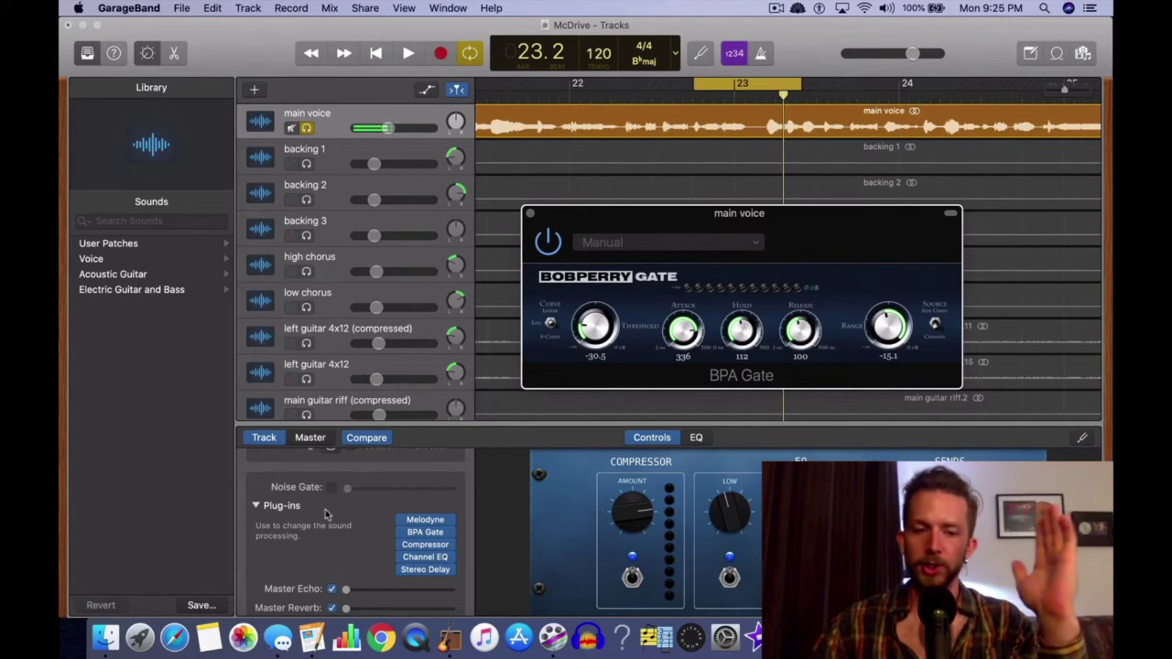
pyautogui.click(332, 488)
pyautogui.moveTo(364, 495)
pyautogui.mouseDown()
pyautogui.moveTo(400, 495)
pyautogui.moveTo(353, 491)
pyautogui.mouseUp()
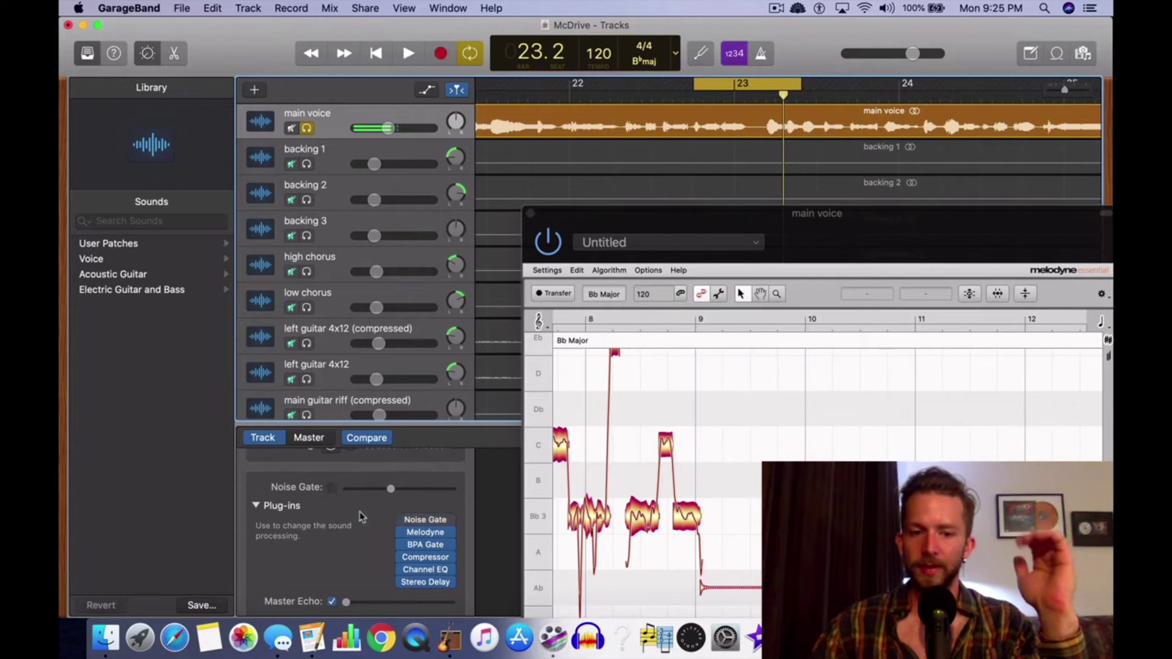
# Close Melodyne and remove the Noise Gate plug-in from the main voice chain
pyautogui.click(531, 215)
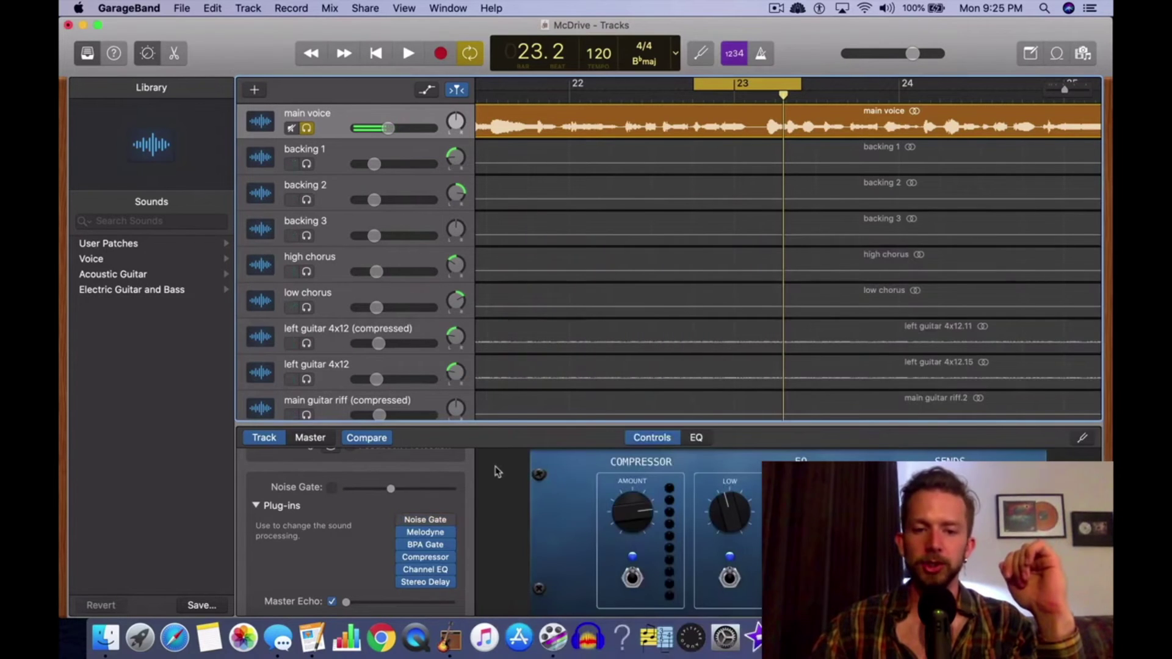
pyautogui.click(452, 522)
pyautogui.press('Escape')
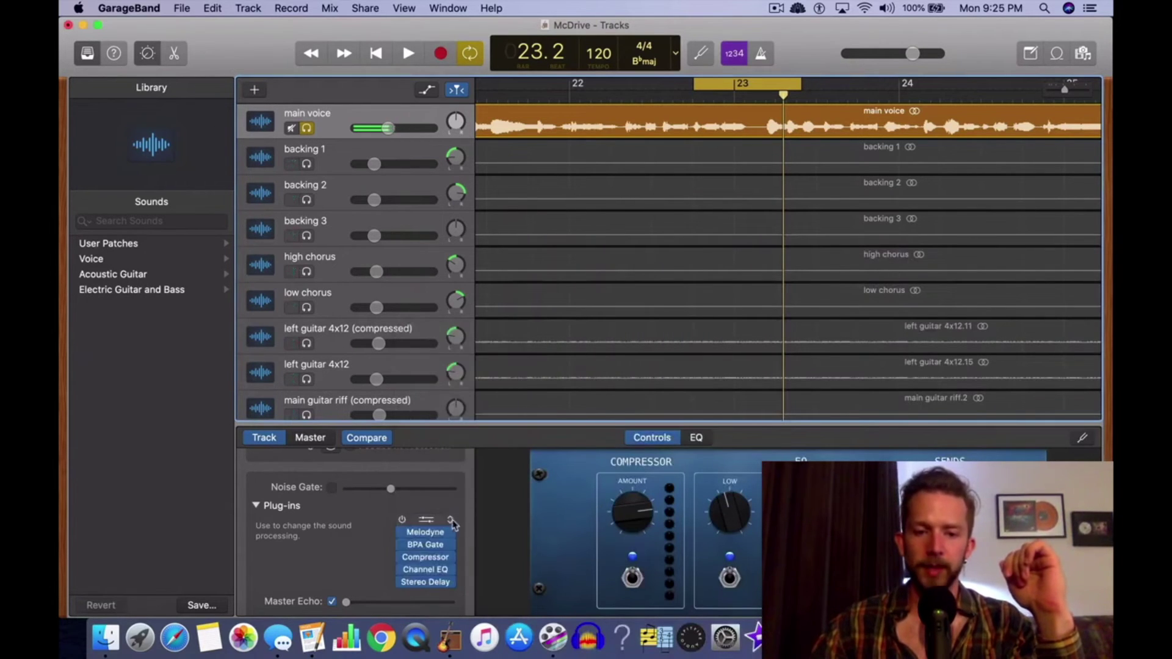
pyautogui.click(453, 522)
pyautogui.click(464, 357)
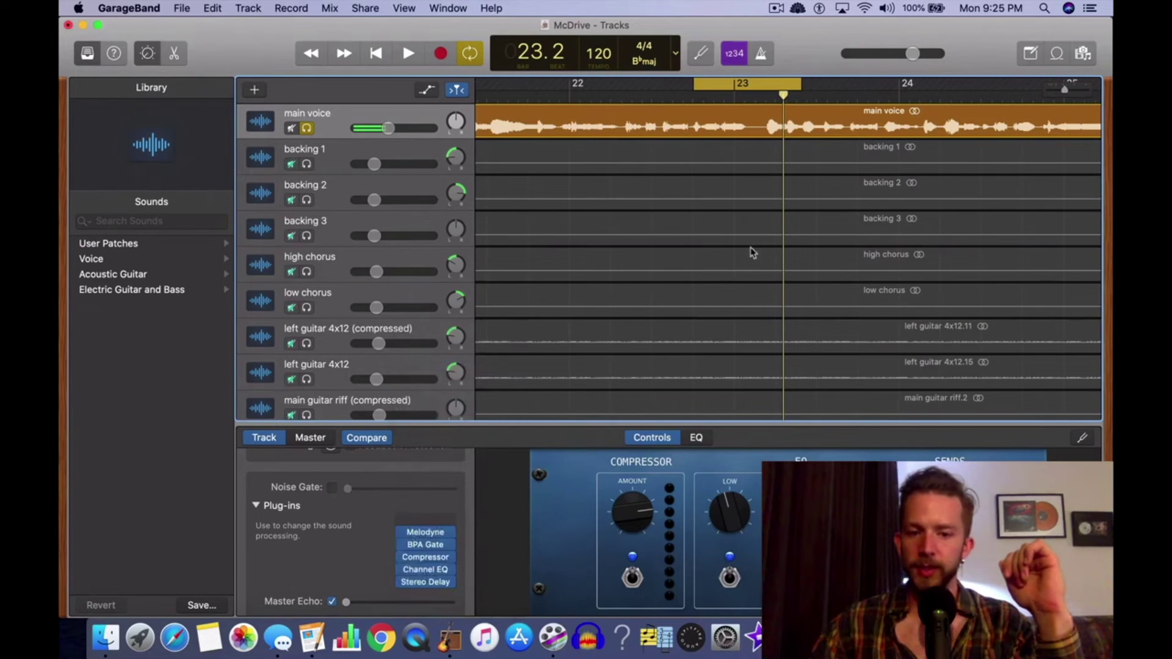
# Replay the cycle range and open the BPA Gate settings with the loop playing
pyautogui.press('Left')
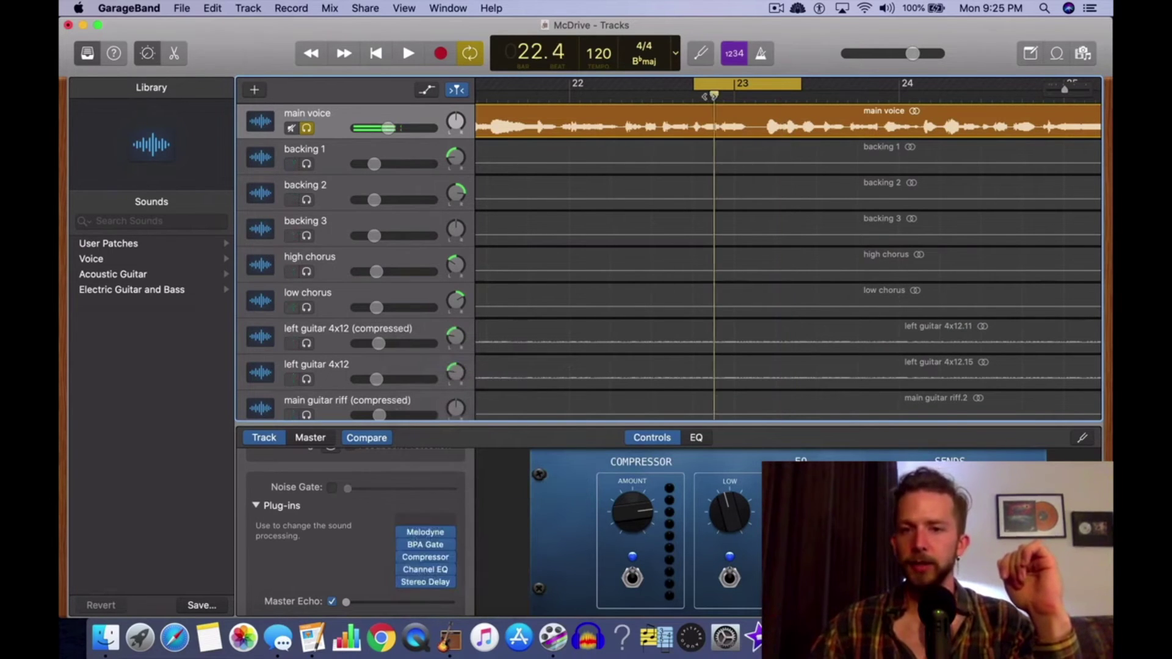
pyautogui.click(408, 54)
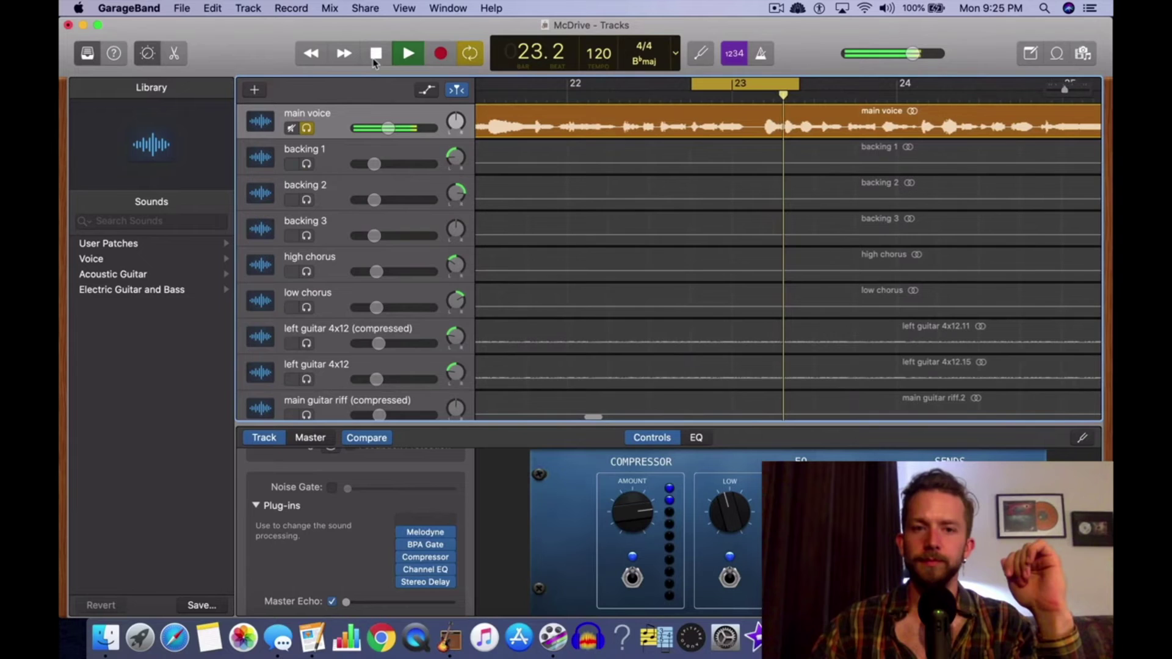
pyautogui.click(408, 54)
pyautogui.click(427, 545)
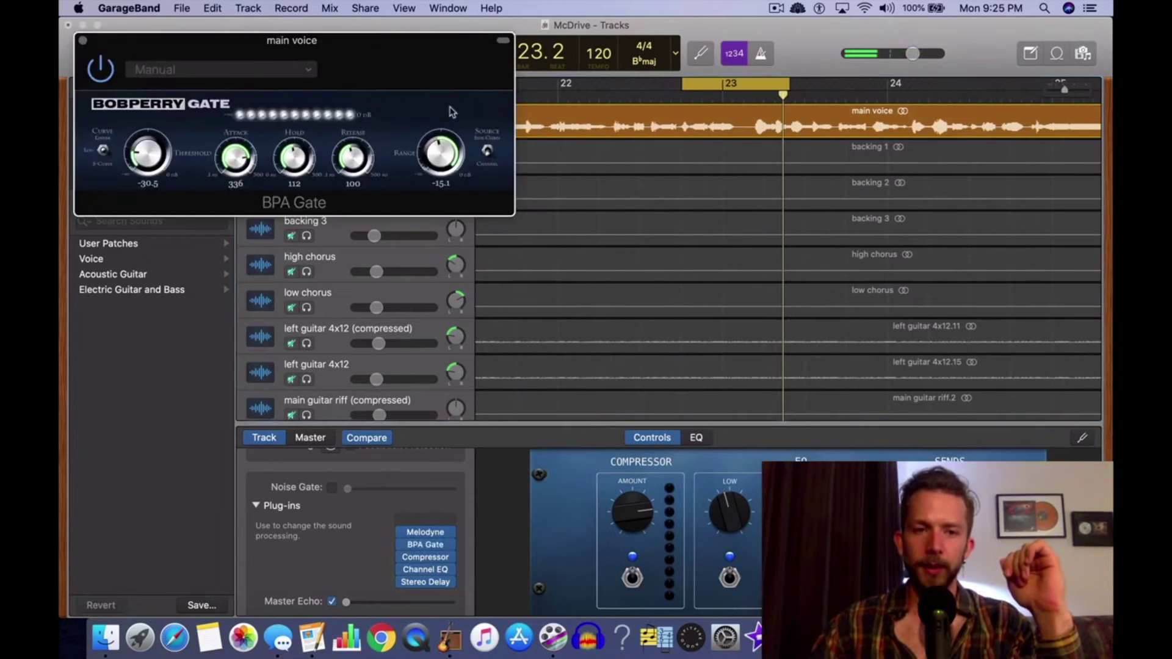
pyautogui.click(373, 52)
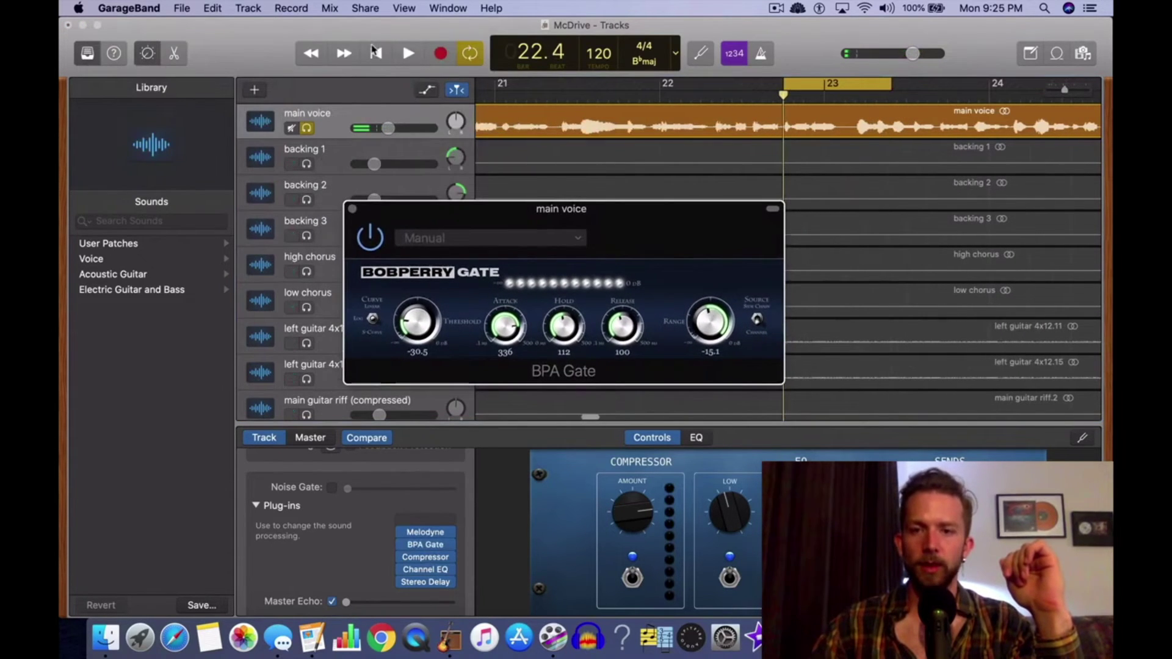
pyautogui.click(408, 53)
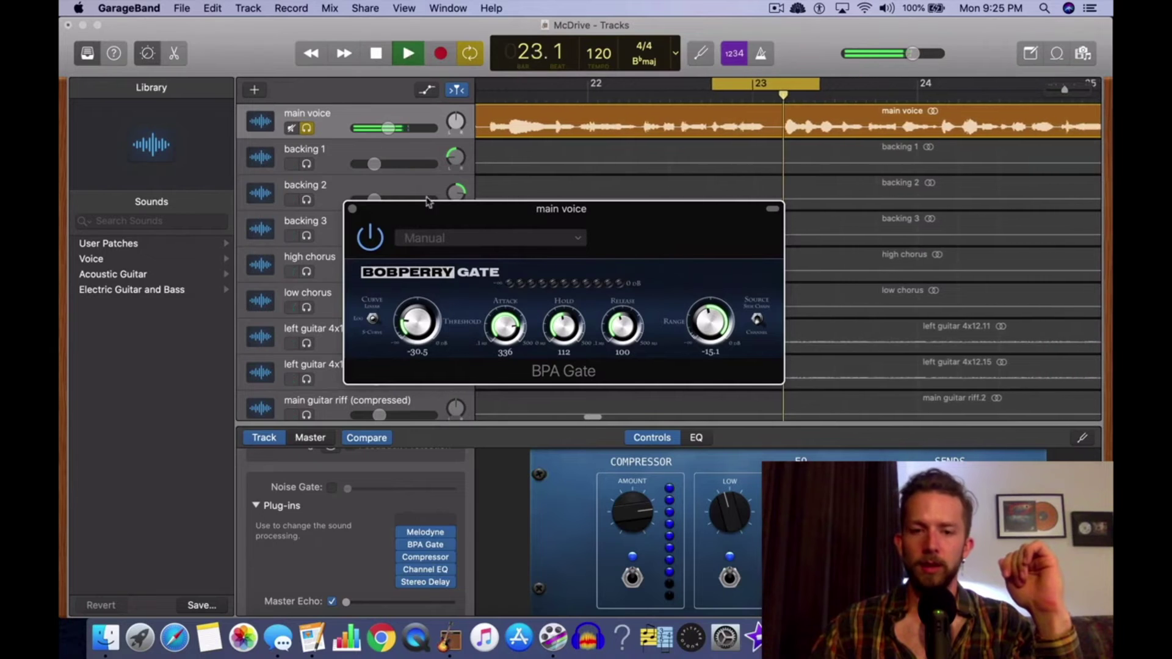
# Tune the BPA Gate to threshold -9.8, range -28.6, attack 361 and hold 81.2 while looping
pyautogui.moveTo(418, 334); pyautogui.dragTo(430, 298)
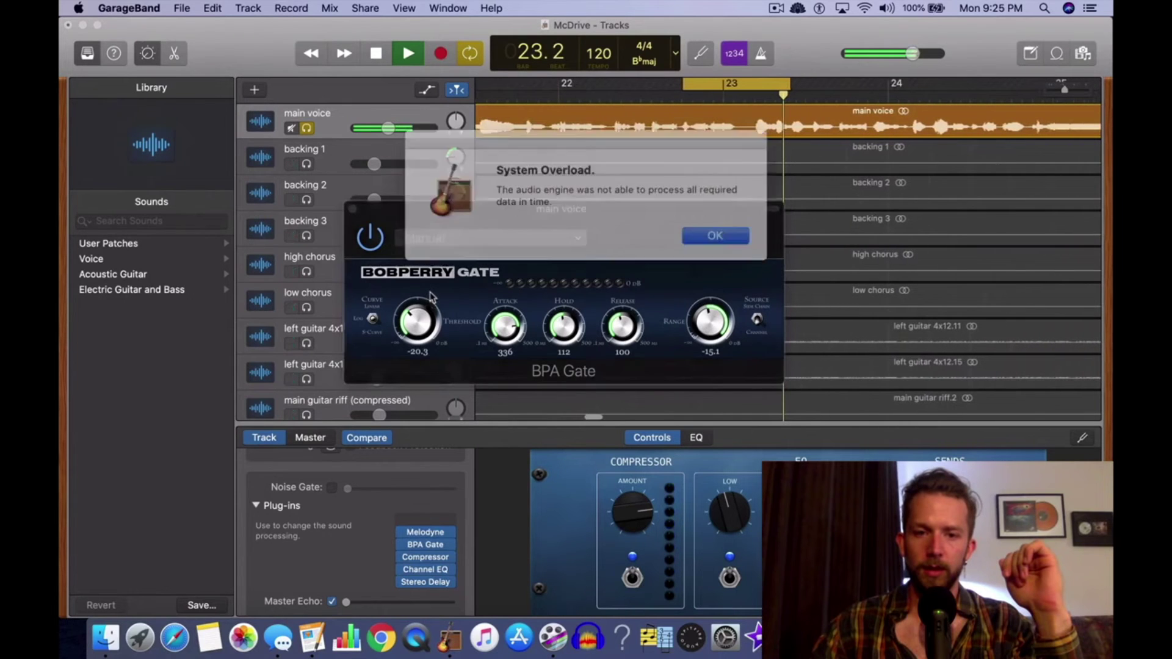
pyautogui.click(693, 229)
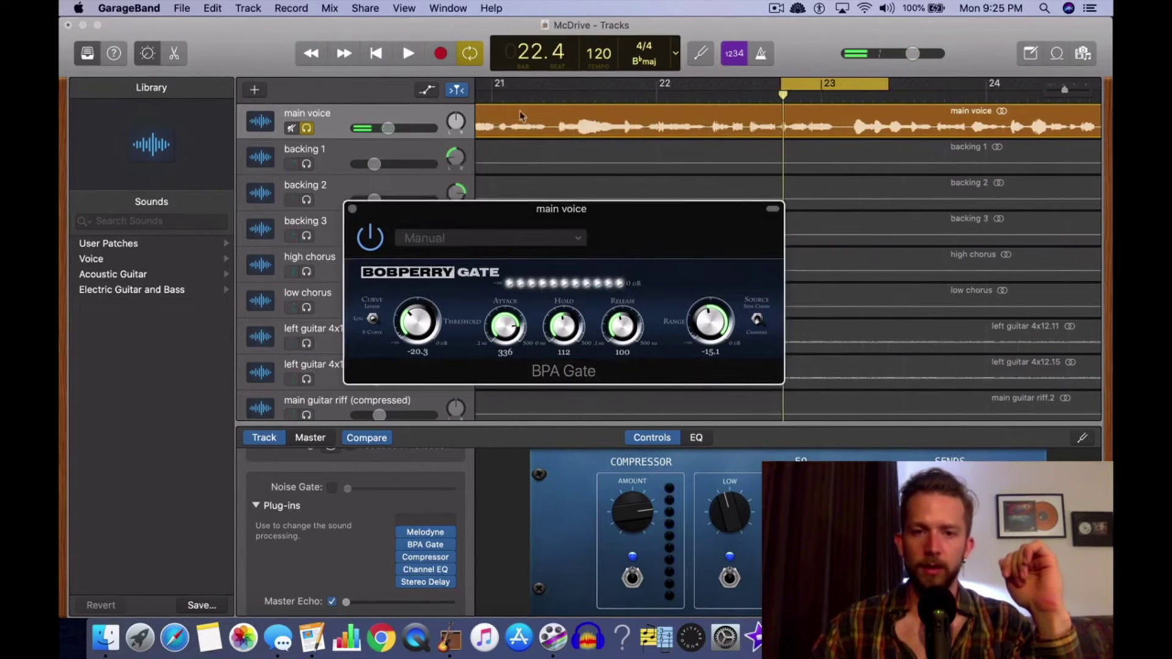
pyautogui.click(409, 55)
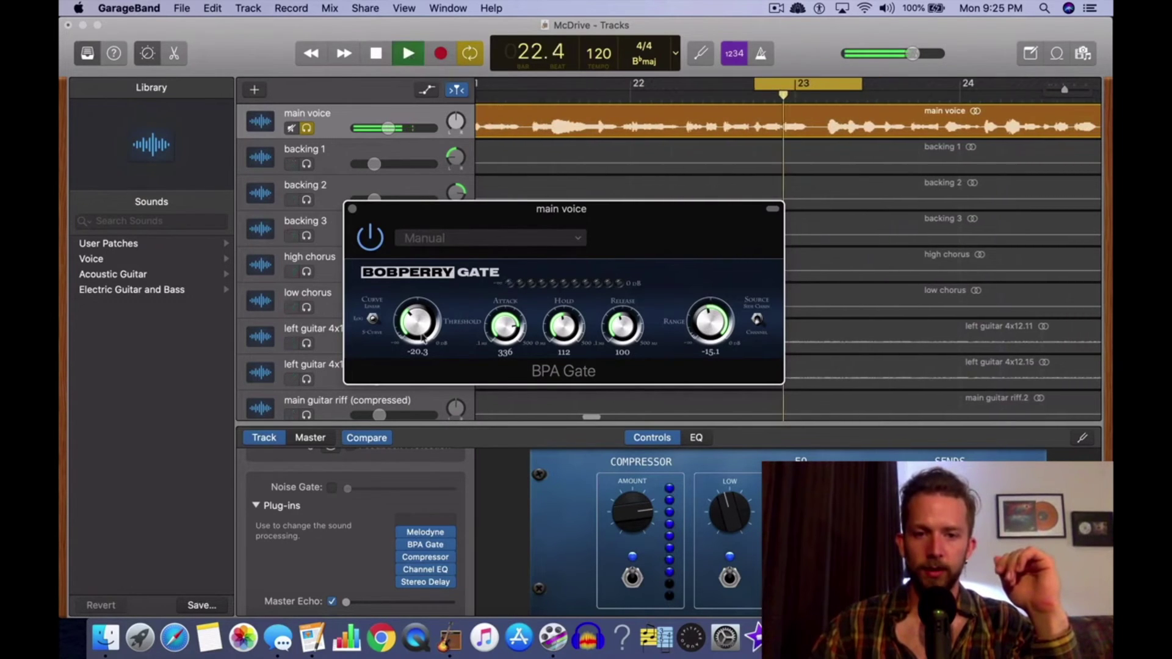
pyautogui.moveTo(423, 337); pyautogui.dragTo(419, 304)
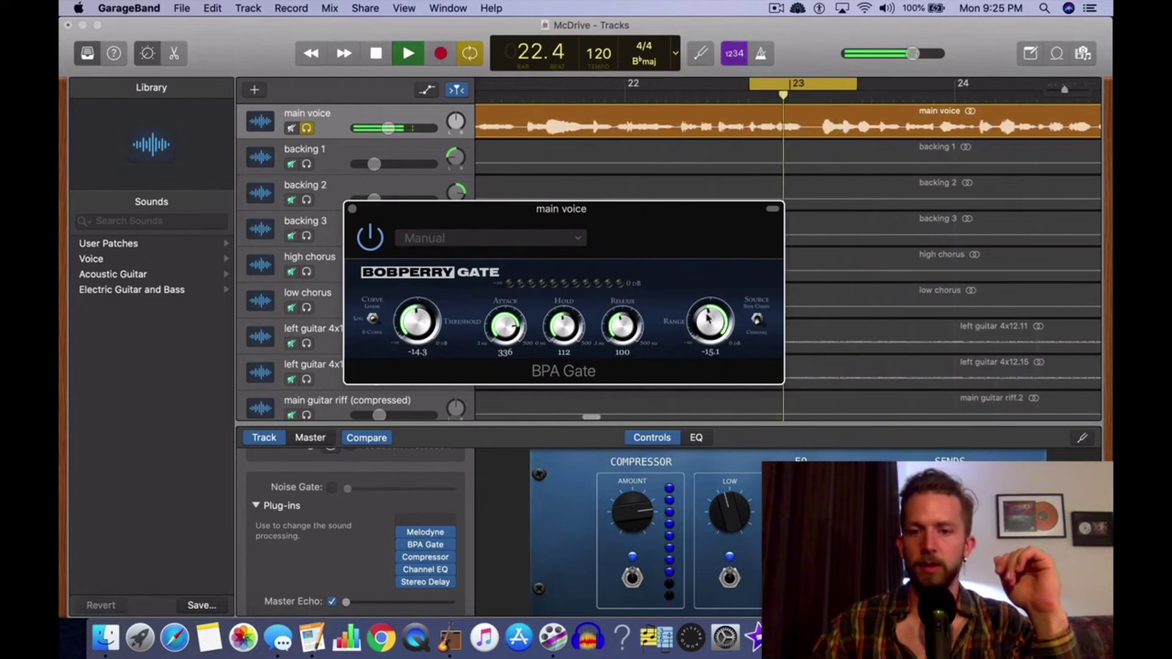
pyautogui.moveTo(707, 316); pyautogui.dragTo(713, 365)
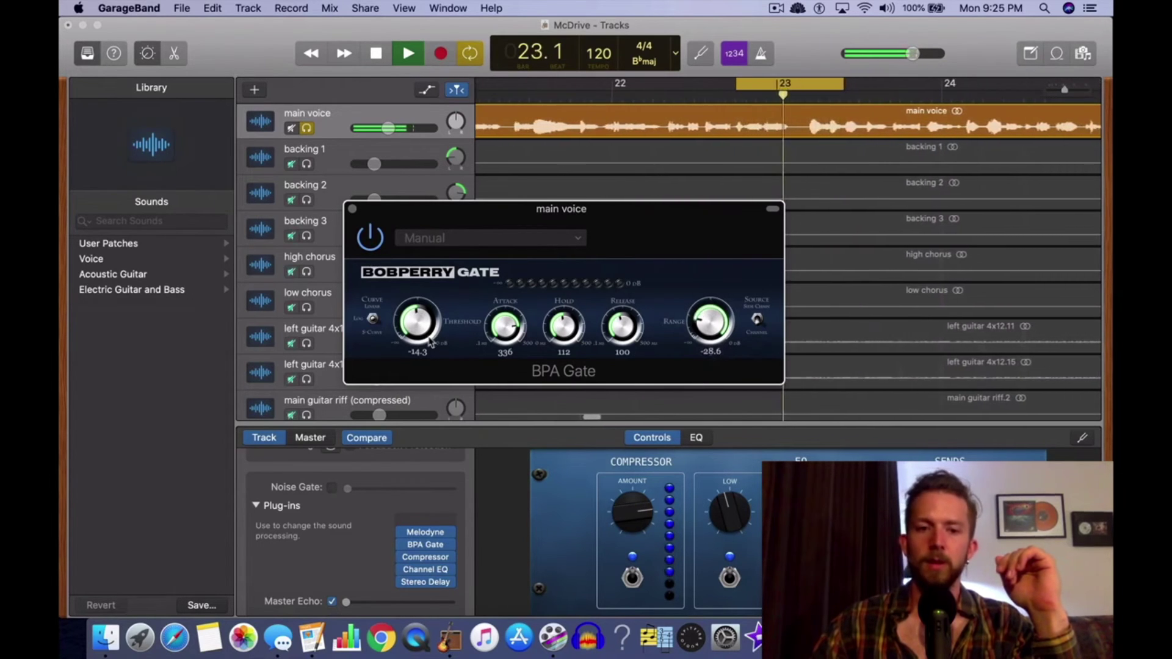
pyautogui.moveTo(424, 319); pyautogui.dragTo(434, 296)
pyautogui.moveTo(506, 325); pyautogui.dragTo(508, 321)
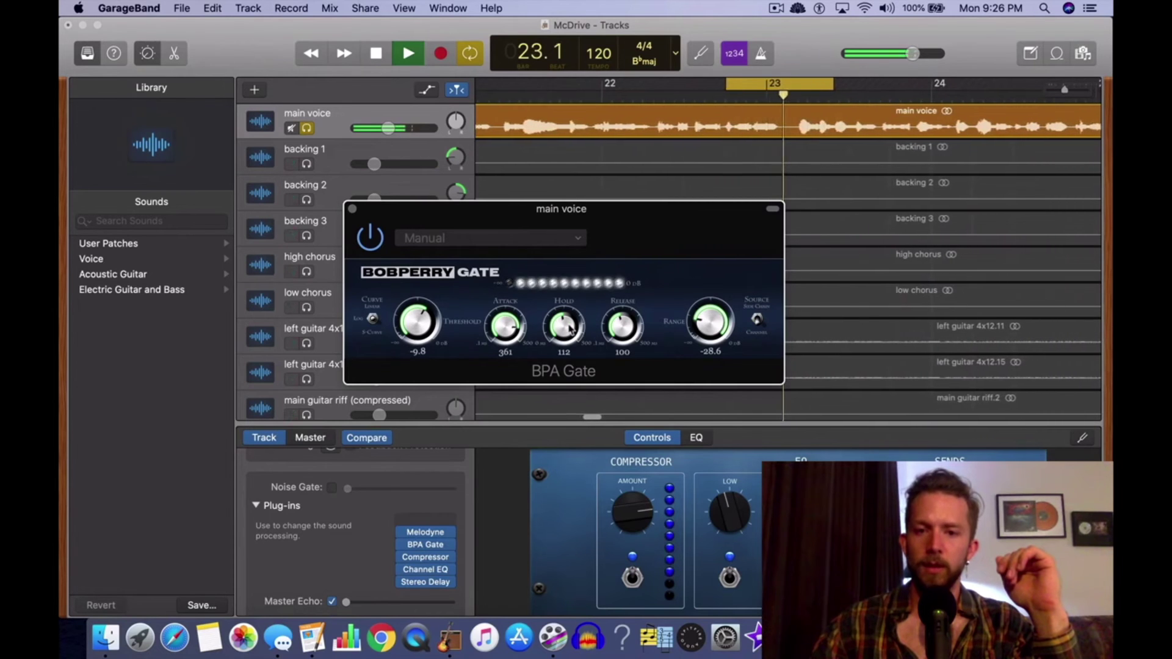
pyautogui.moveTo(568, 340); pyautogui.dragTo(568, 342)
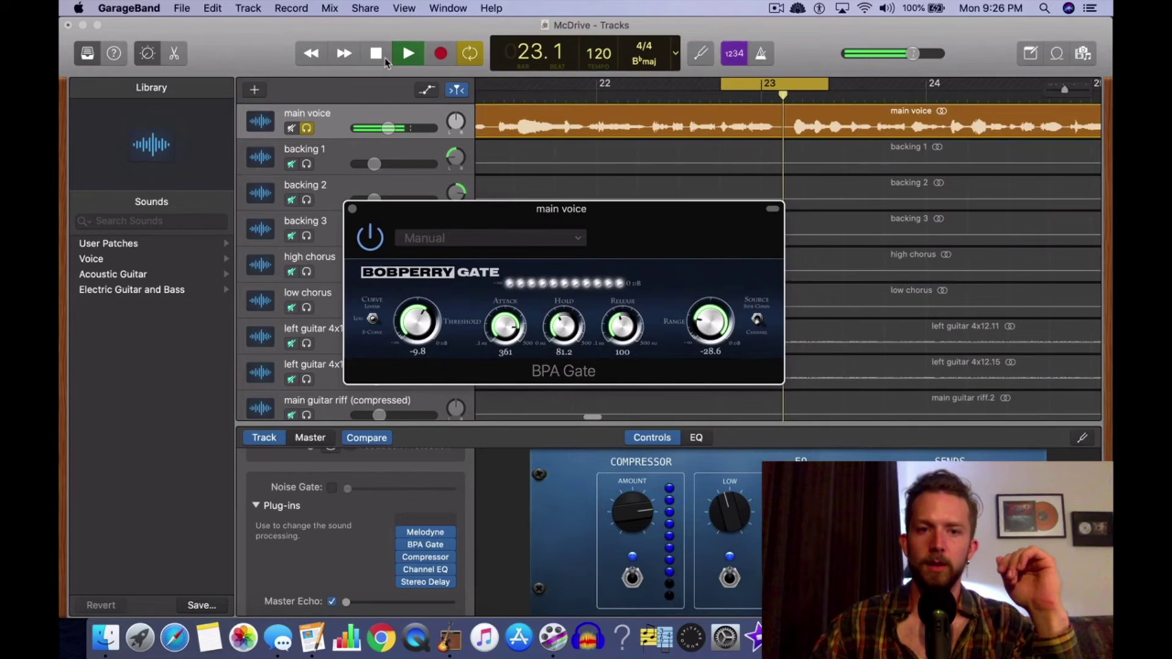
pyautogui.press('space')
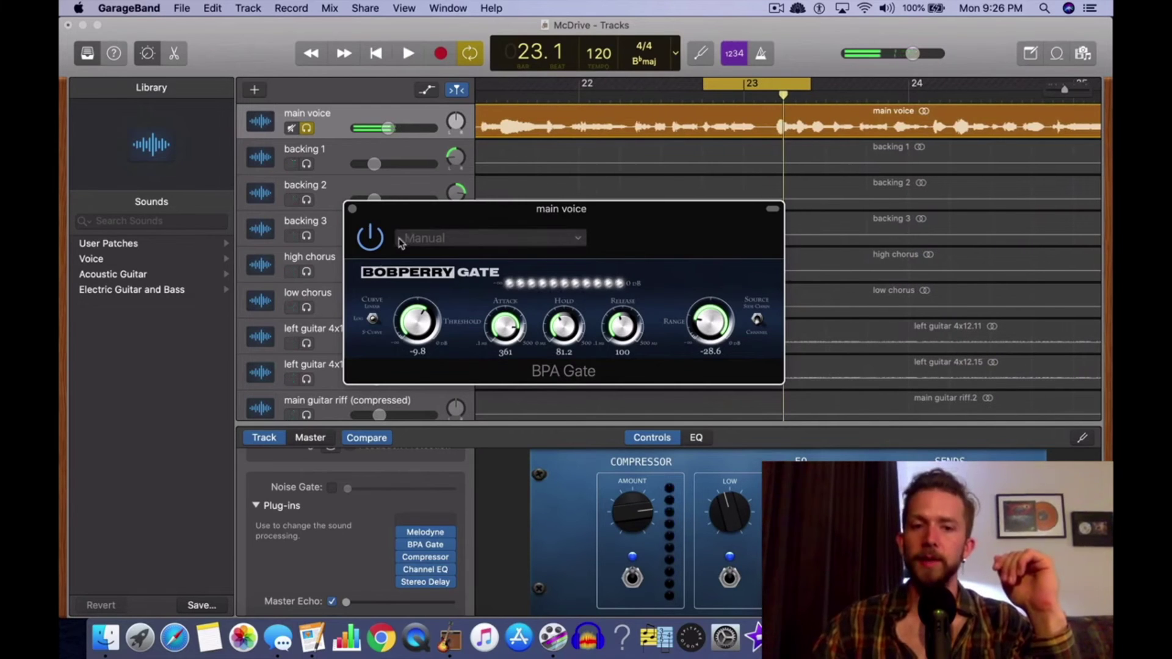
# Move the cycle start earlier in bar 22 and drop the gate threshold to -18.0 and range to -19.0
pyautogui.click(711, 88)
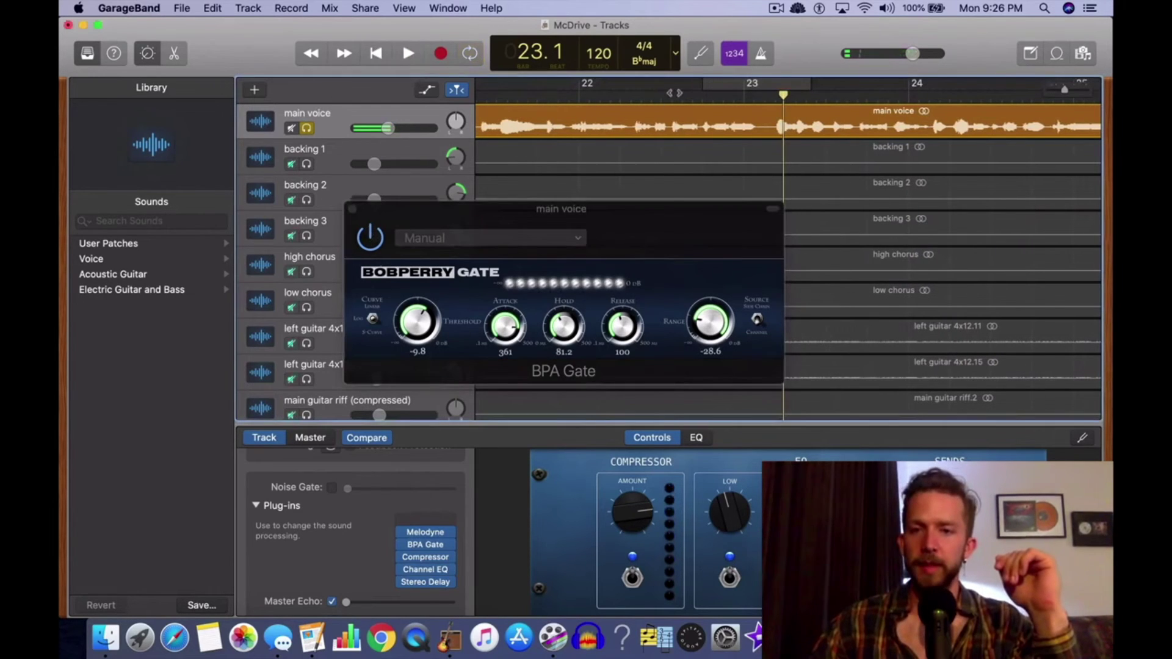
pyautogui.click(408, 54)
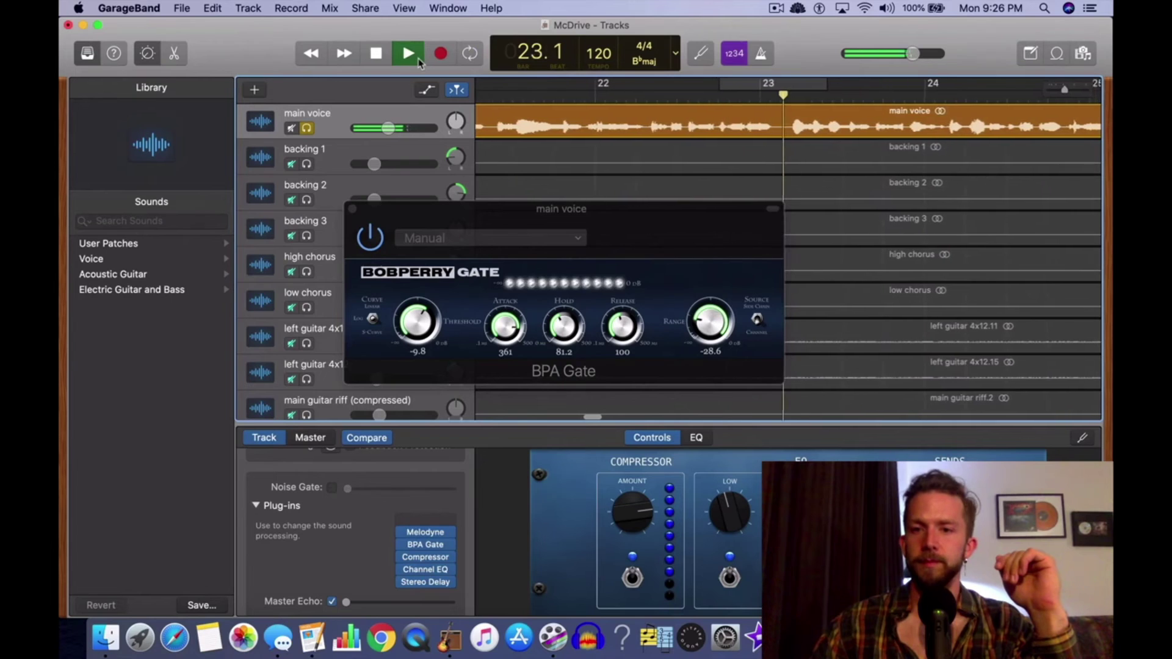
pyautogui.click(377, 54)
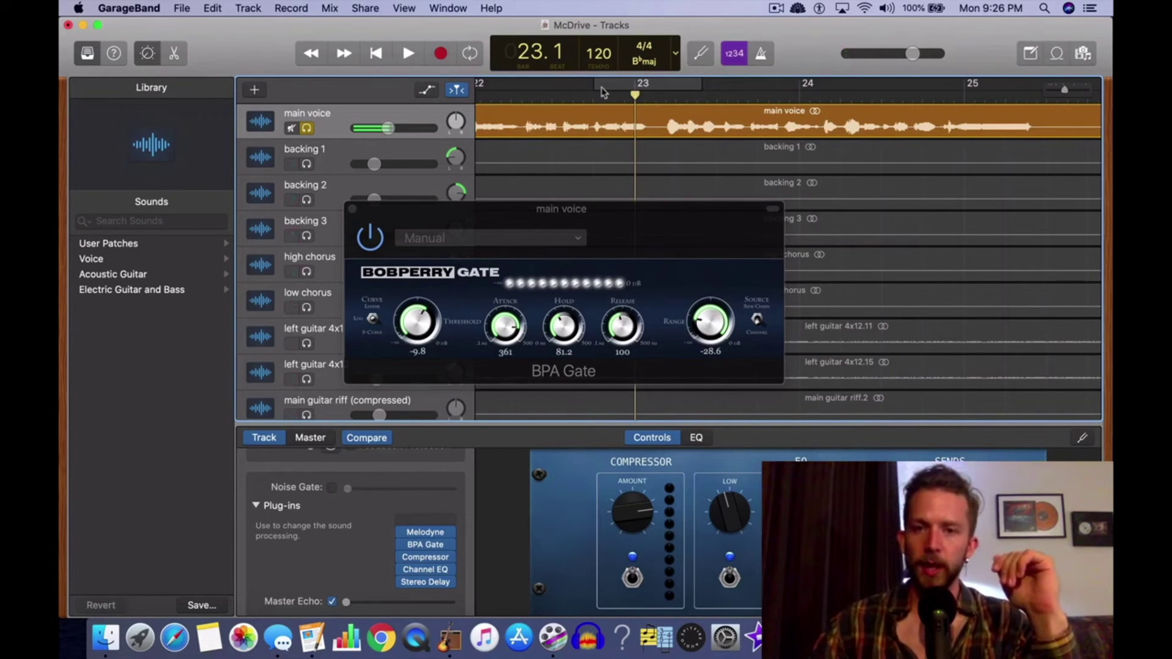
pyautogui.click(406, 54)
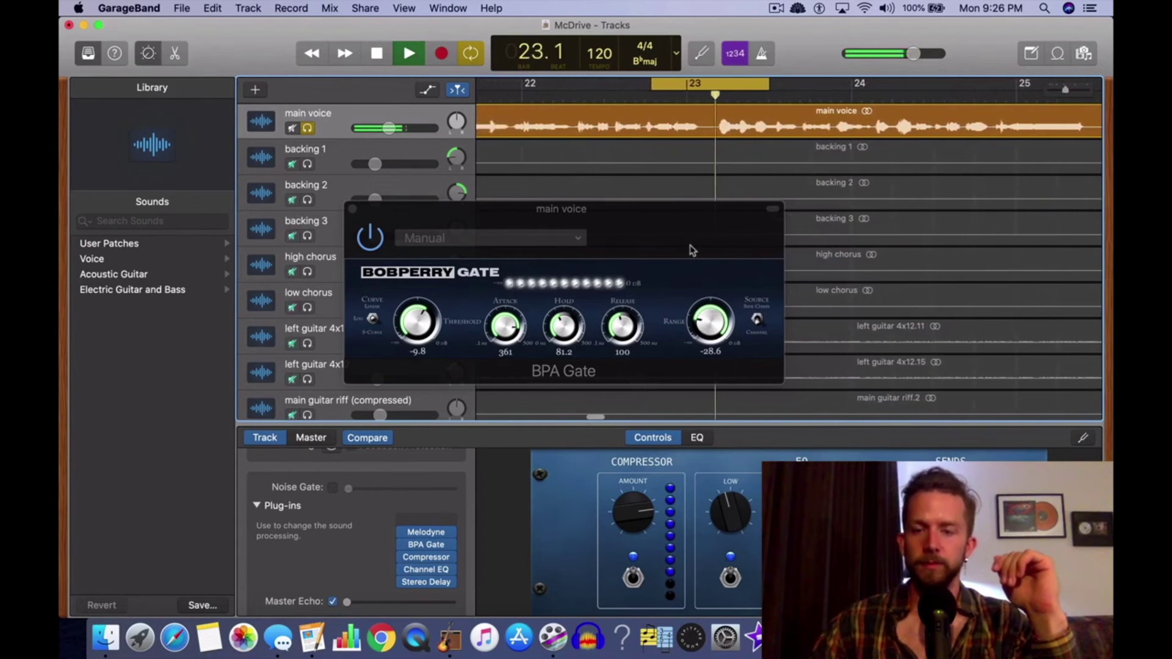
pyautogui.moveTo(685, 84); pyautogui.dragTo(538, 88)
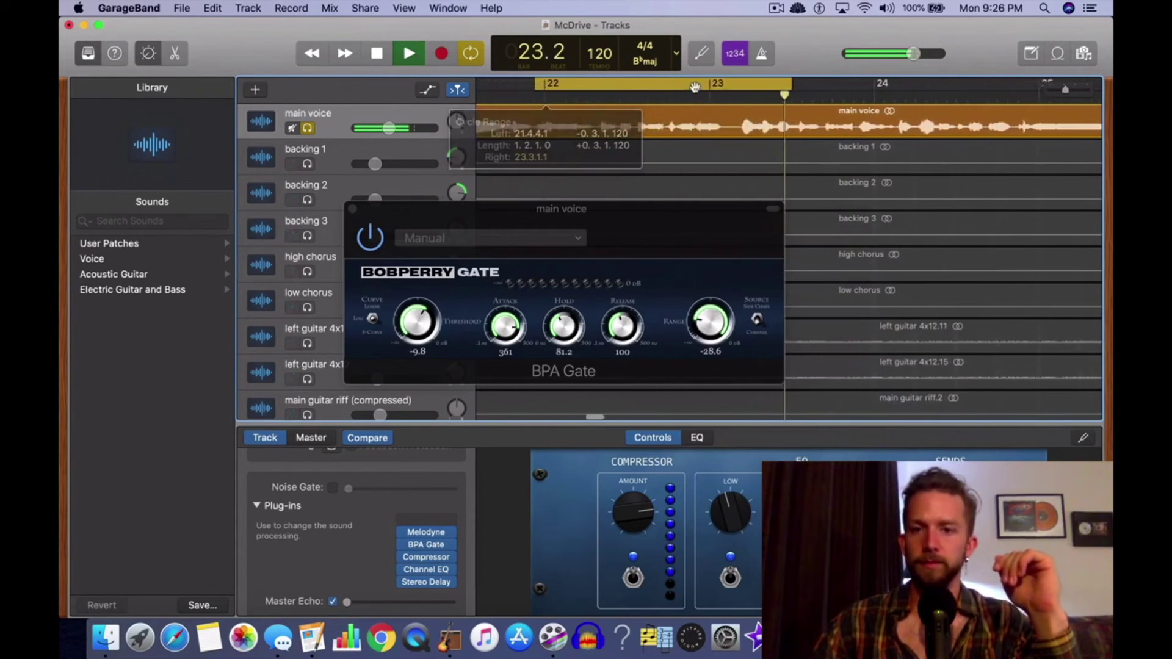
pyautogui.moveTo(475, 328); pyautogui.dragTo(419, 369)
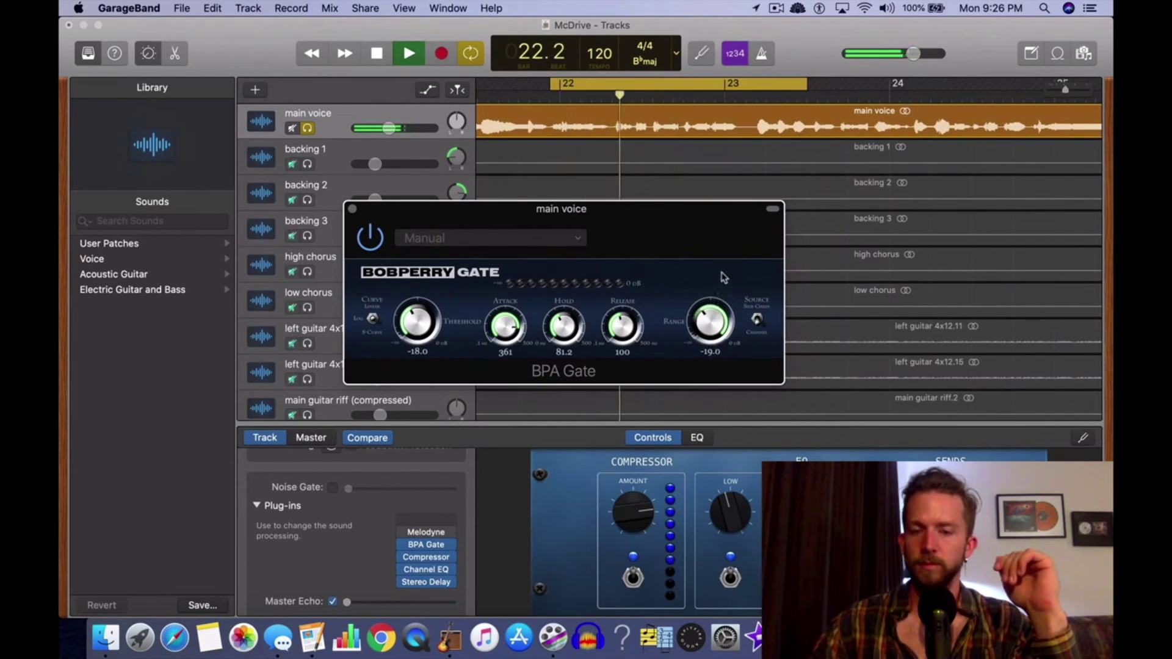
# Set the BPA Gate range to -45.5 and attack to 410
pyautogui.moveTo(722, 301); pyautogui.dragTo(721, 311)
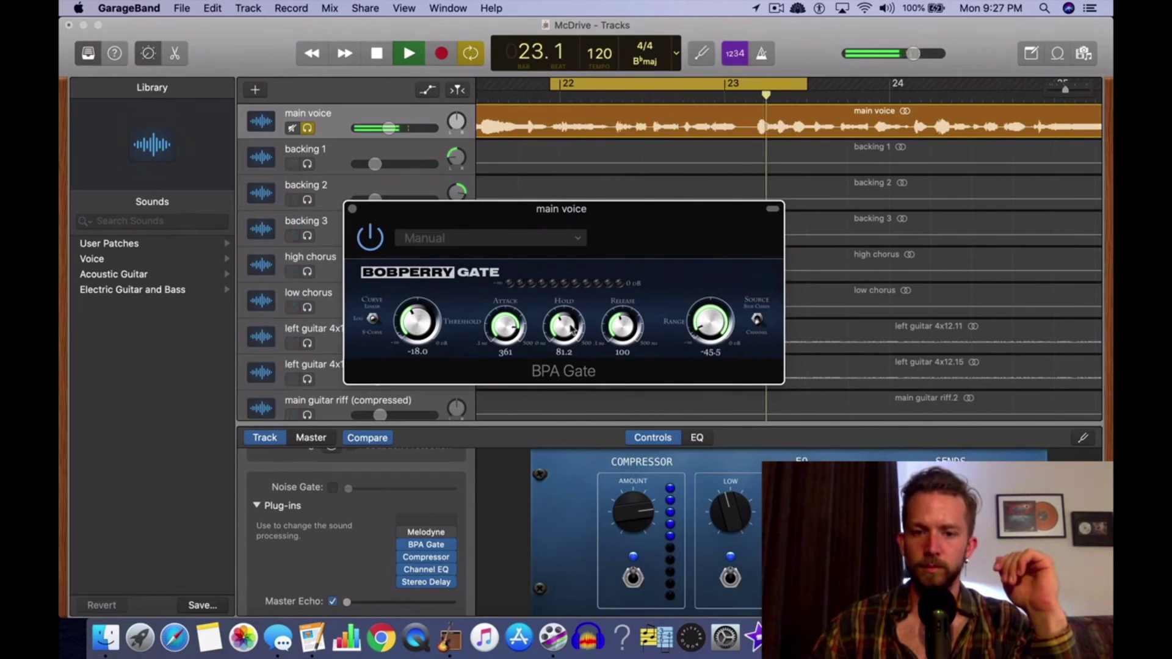
pyautogui.scroll(3, 517, 331)
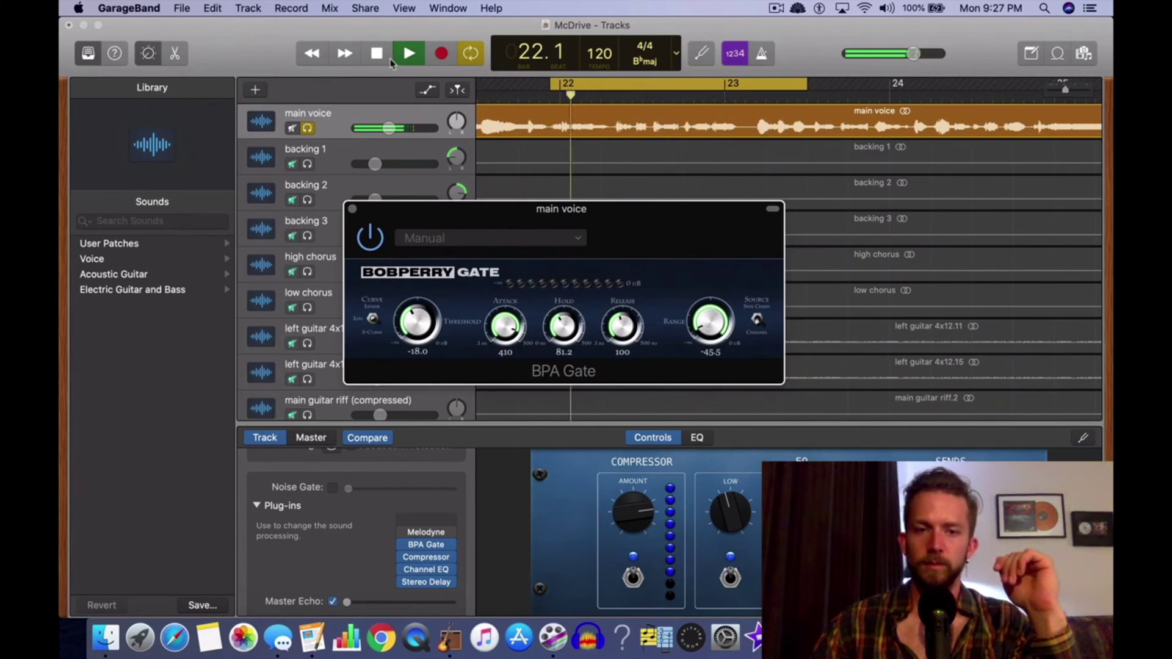
pyautogui.press('space')
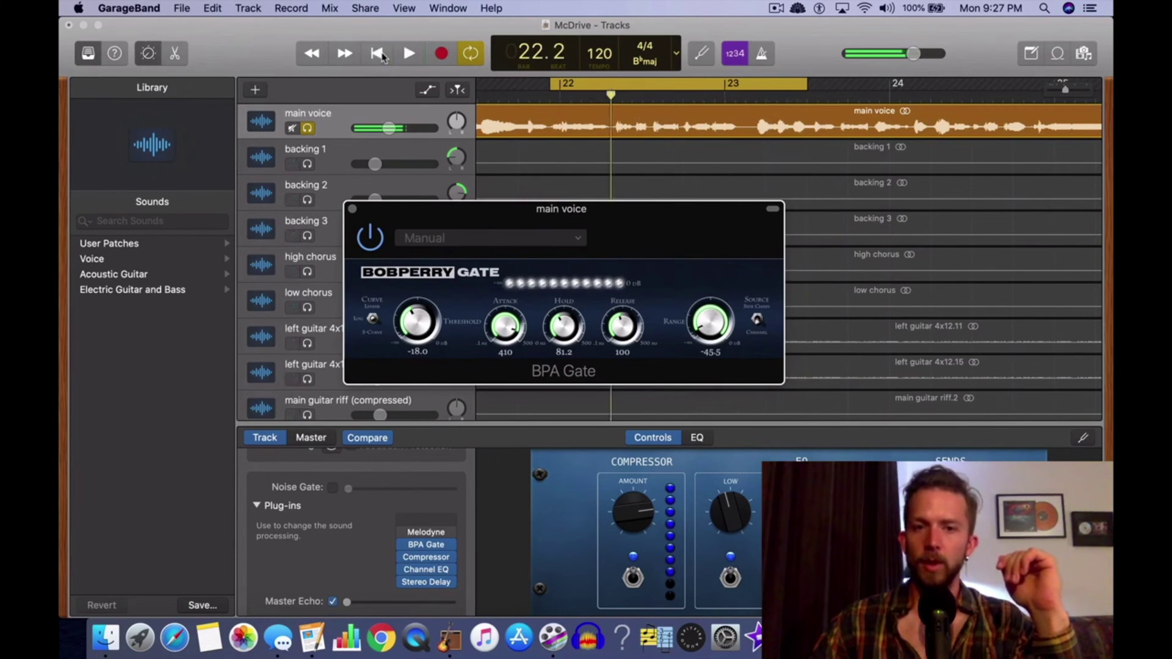
# Re-enable the bars 22–23 loop and play it with the BPA Gate bypassed
pyautogui.click(647, 91)
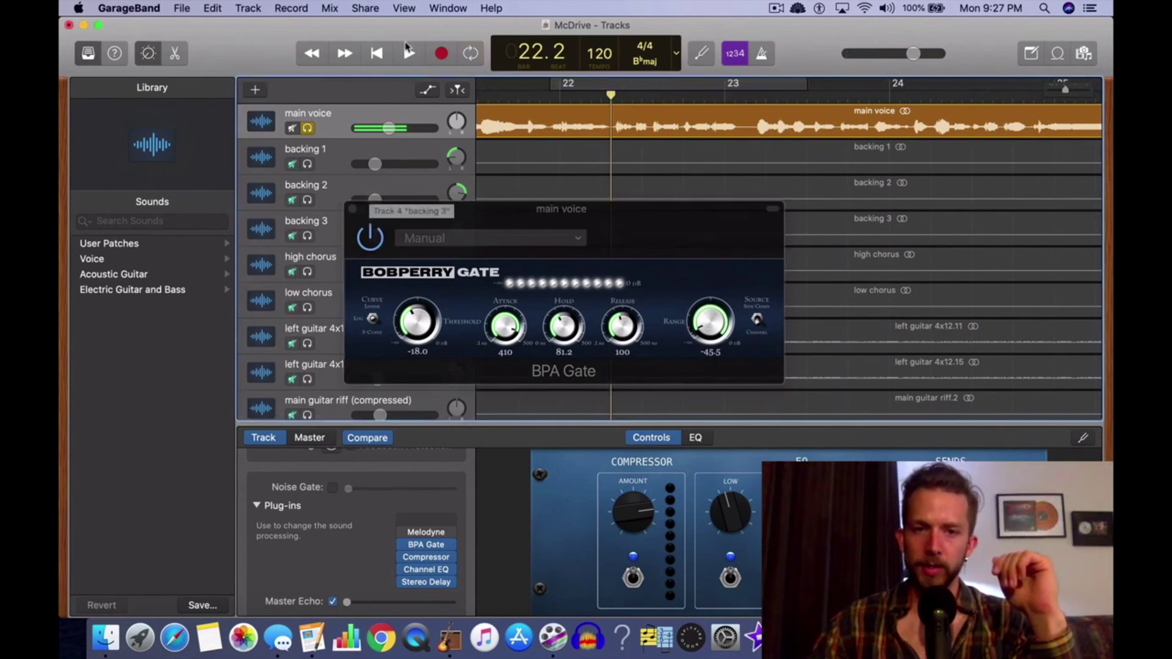
pyautogui.press('c')
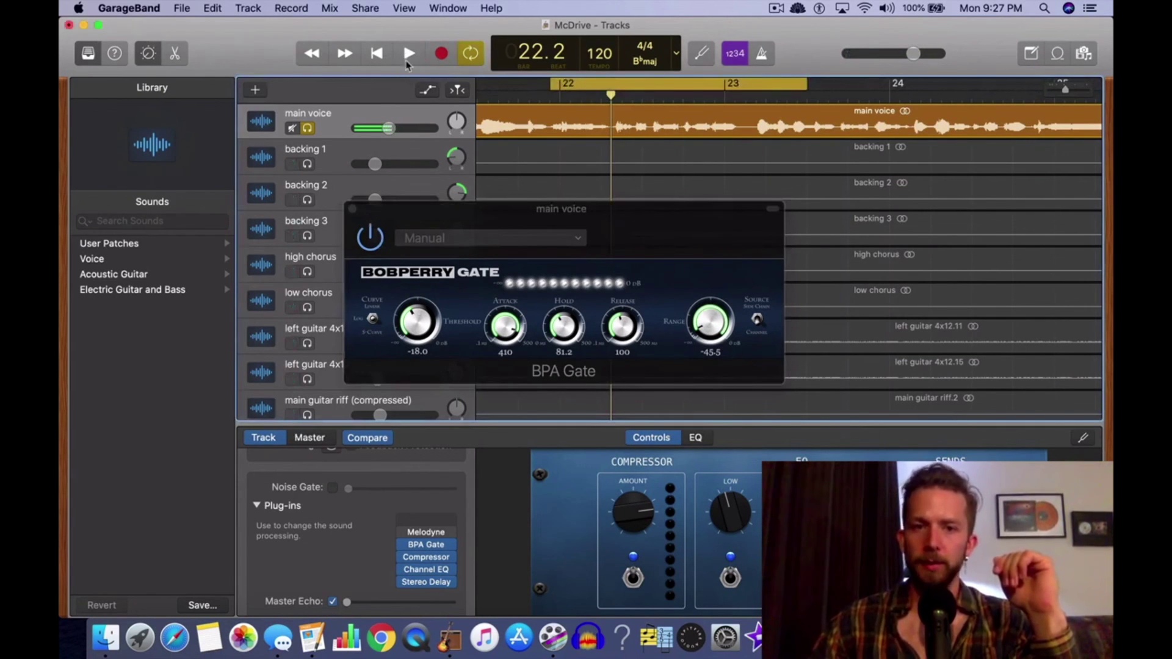
pyautogui.click(409, 55)
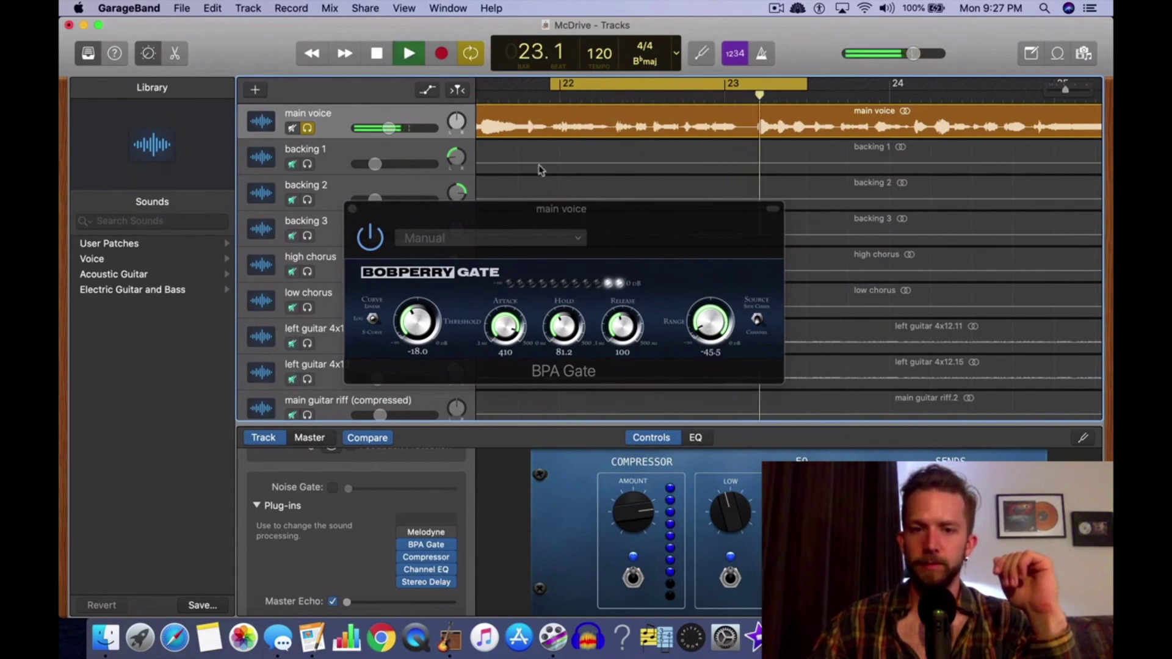
pyautogui.press('space')
pyautogui.click(371, 237)
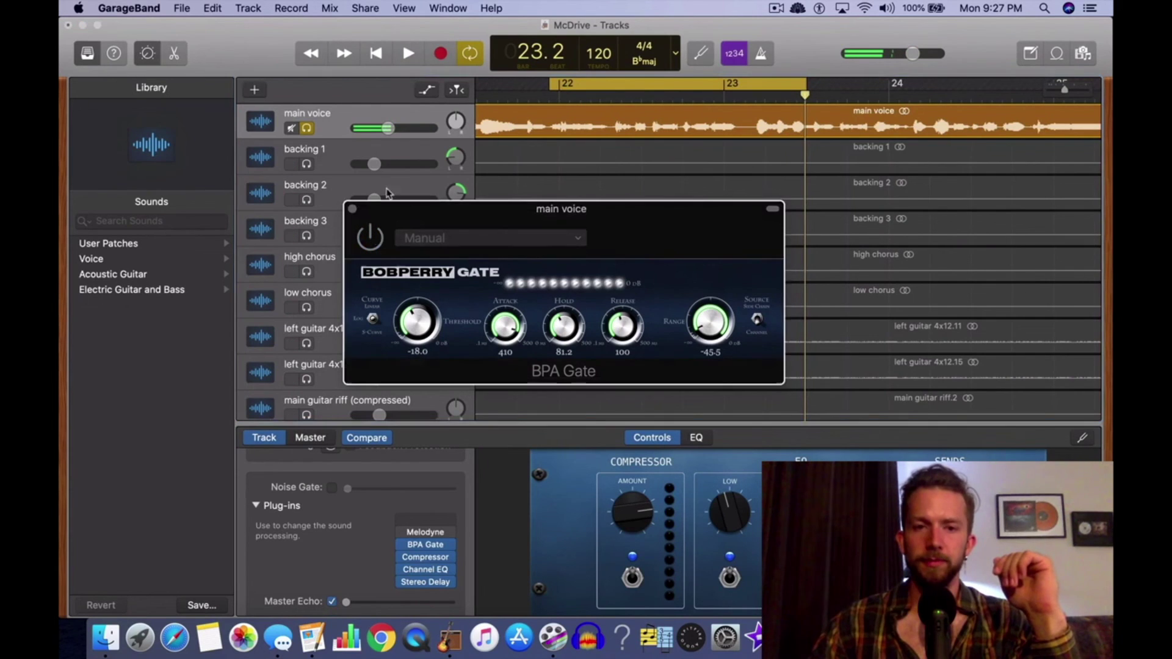
pyautogui.click(408, 56)
pyautogui.click(409, 56)
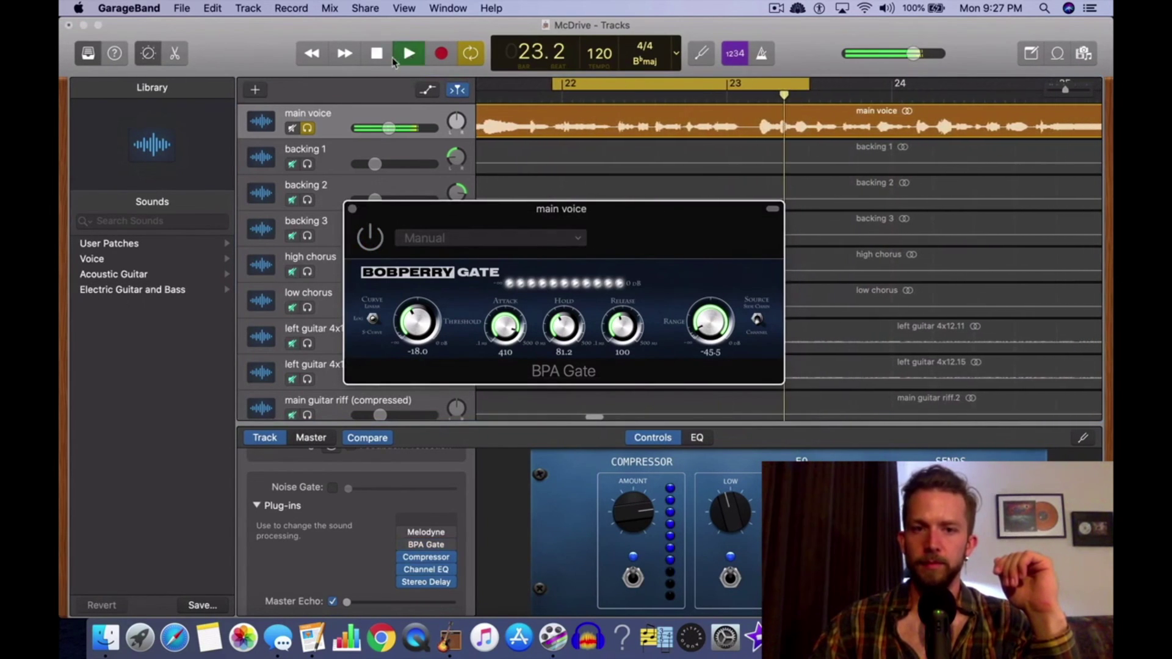
pyautogui.click(376, 55)
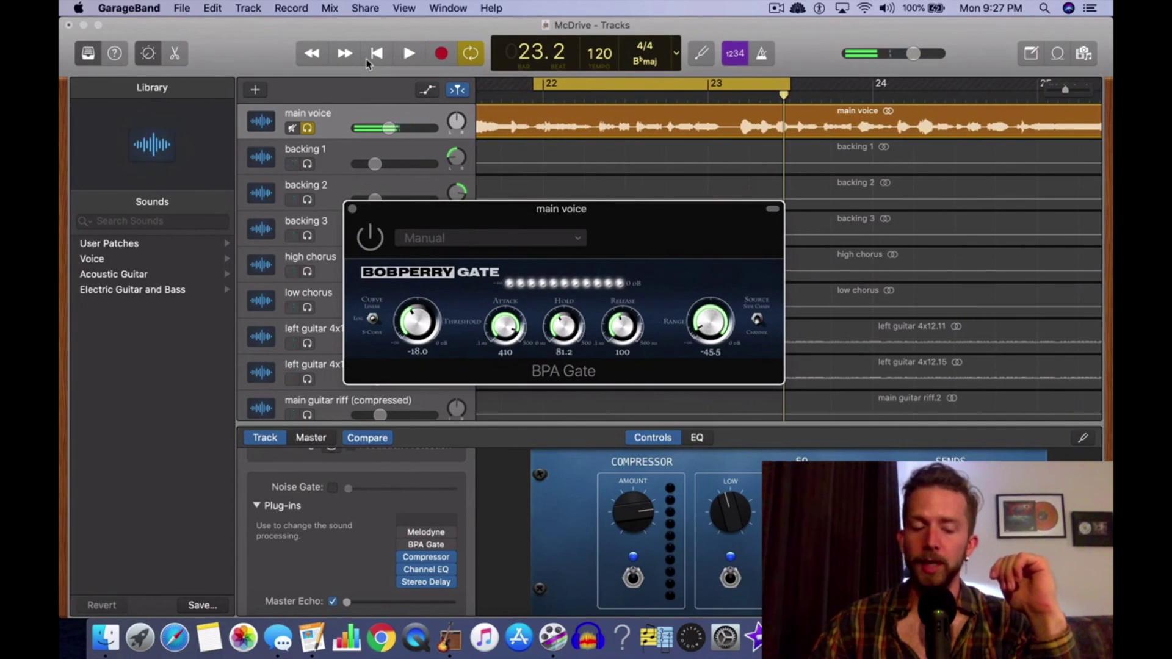
pyautogui.moveTo(427, 536)
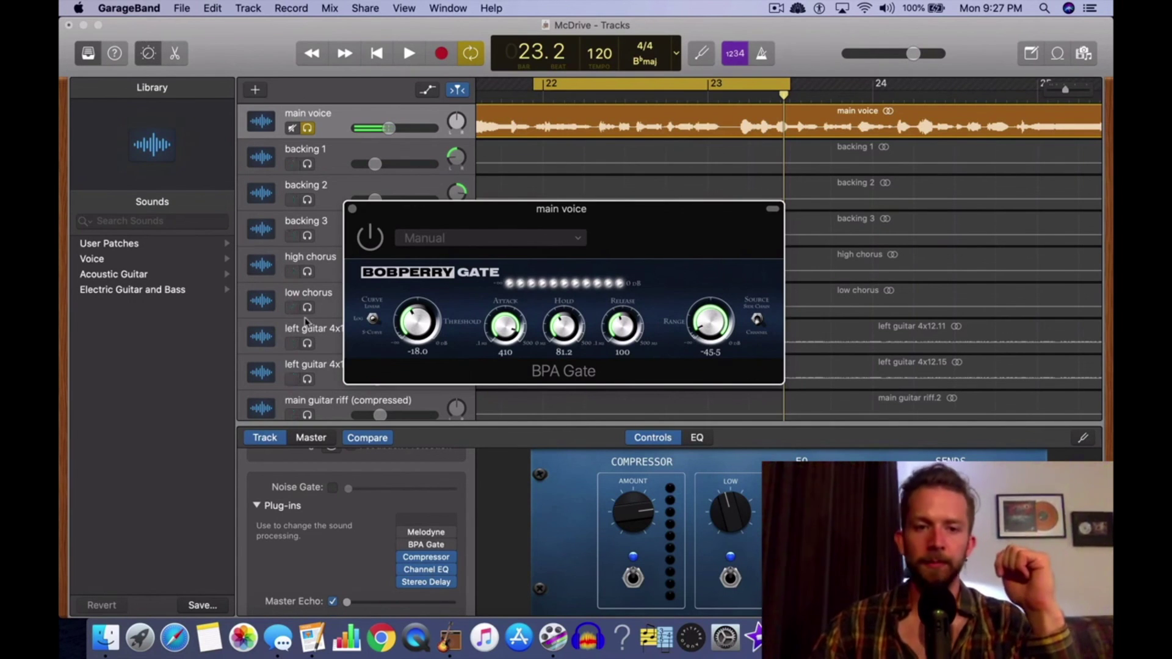
# Close the BPA Gate window, turn off cycle, and zoom out to show bars 9–37
pyautogui.click(352, 208)
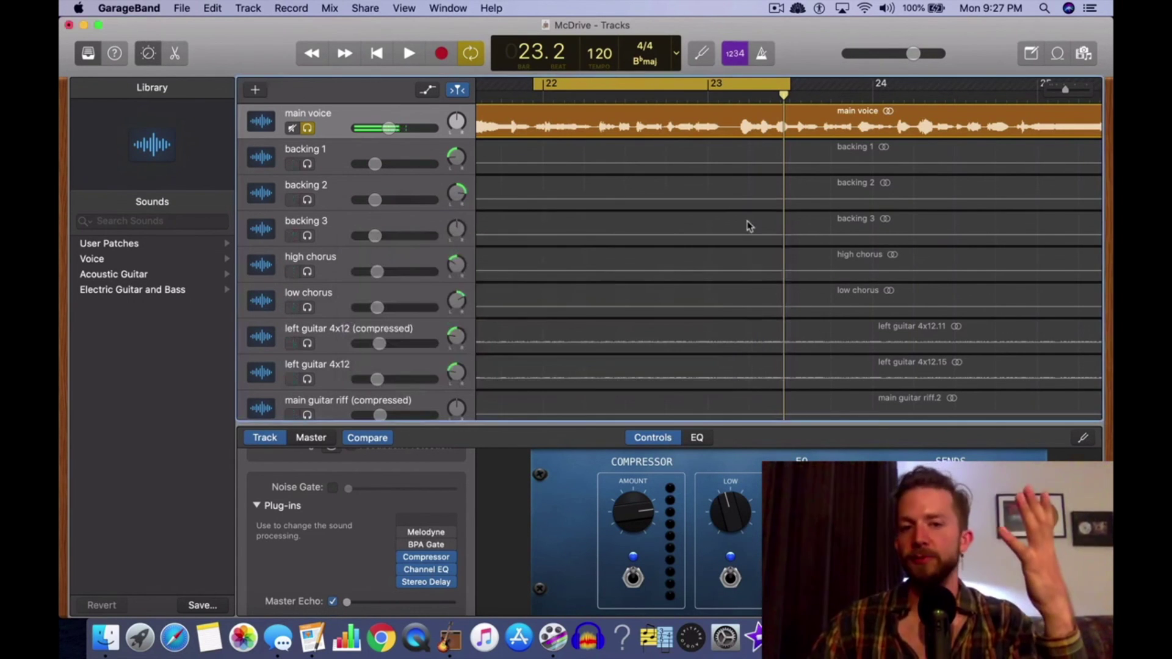
pyautogui.press('c')
pyautogui.press('super+Left')
pyautogui.press('super+Left')
pyautogui.press('super+Left')
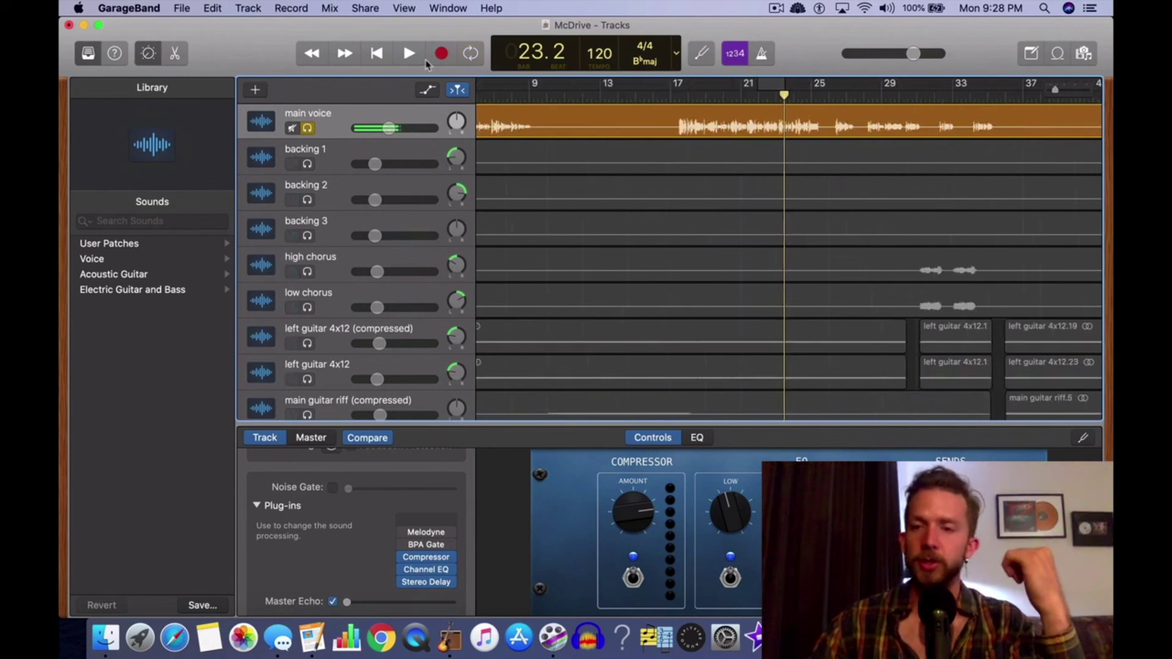
pyautogui.click(774, 9)
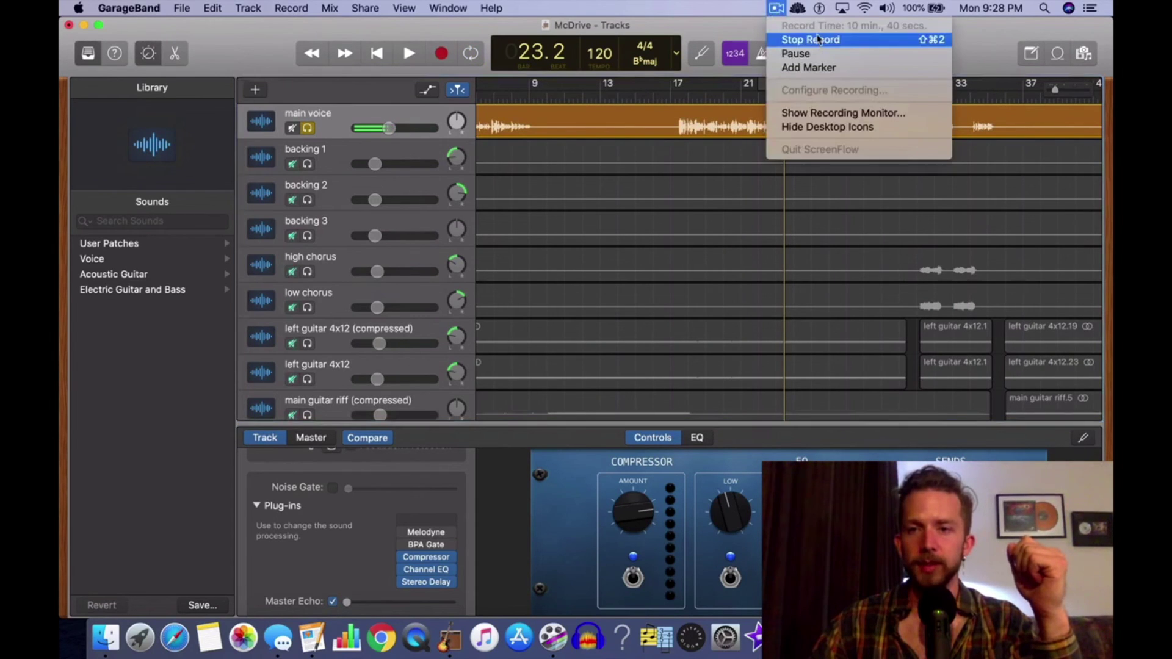